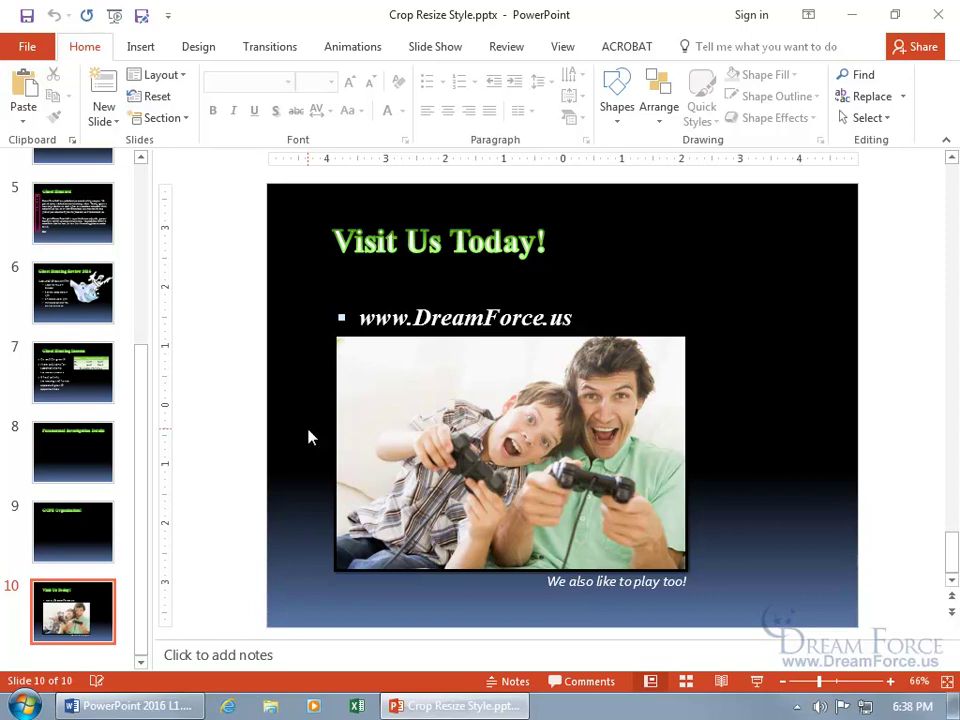
Replace the gaming photo with a Bing picture of three people jumping, found by searching 'fun'
right_click(489, 411)
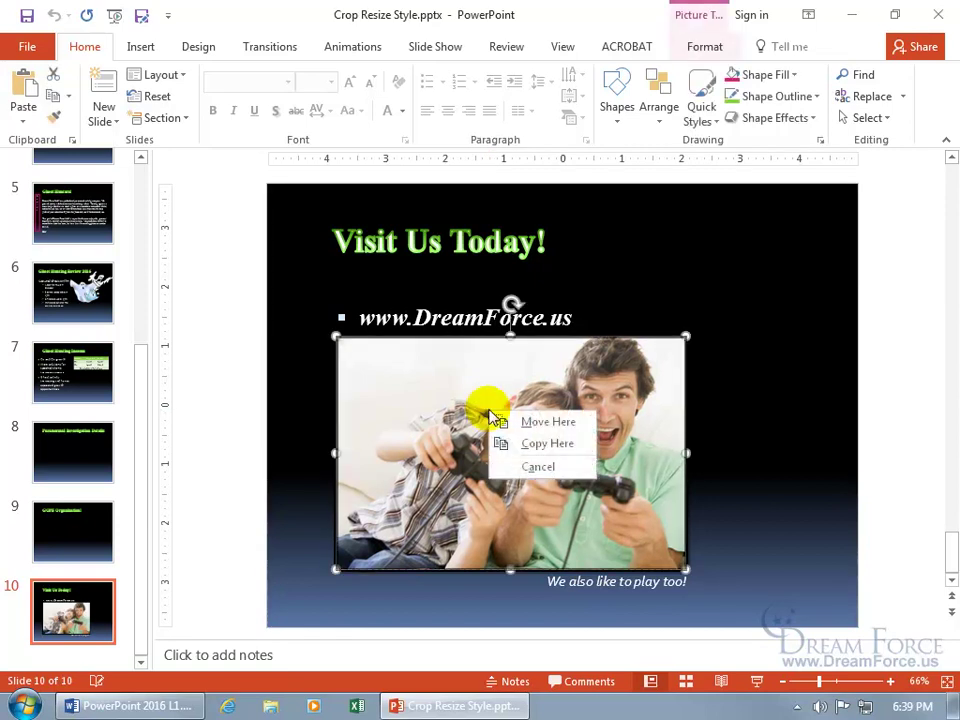
right_click(483, 408)
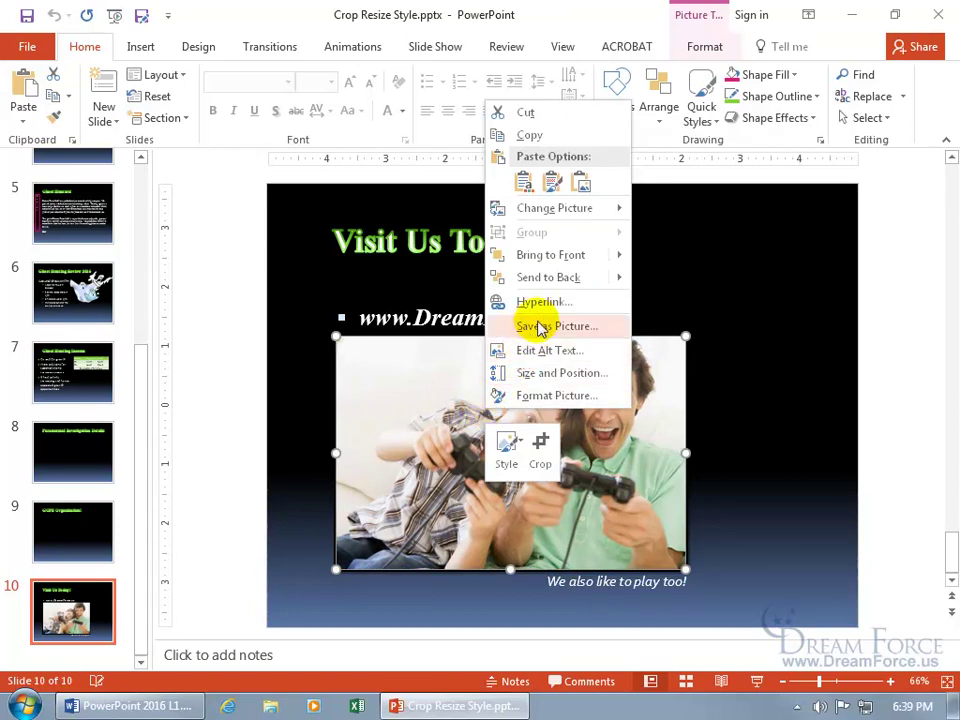
mouse_move(578, 208)
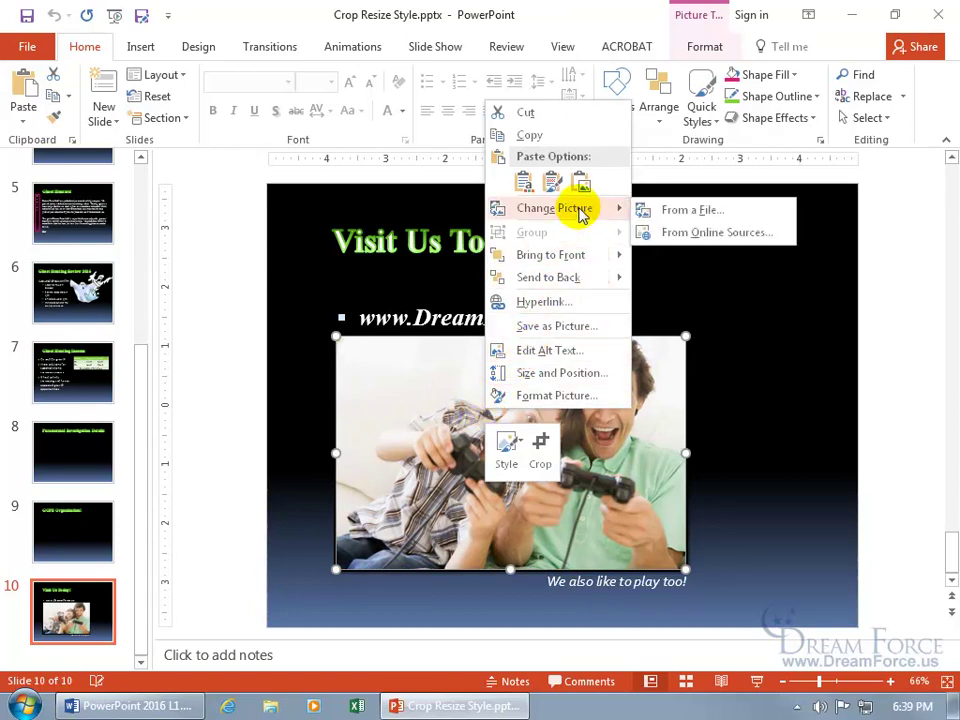
click(686, 234)
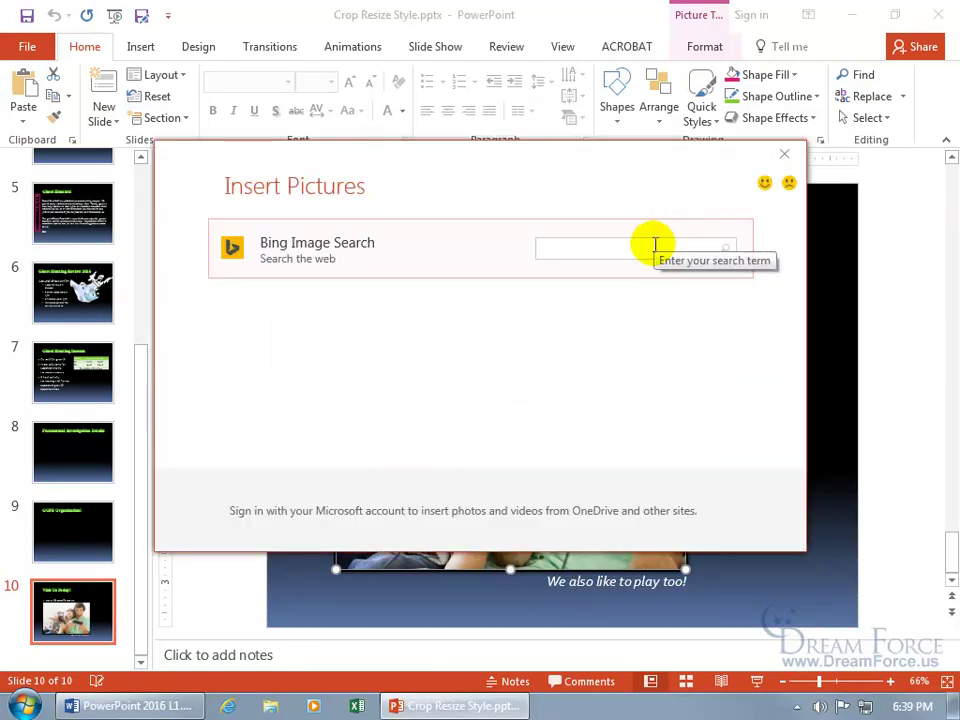
text(fun)
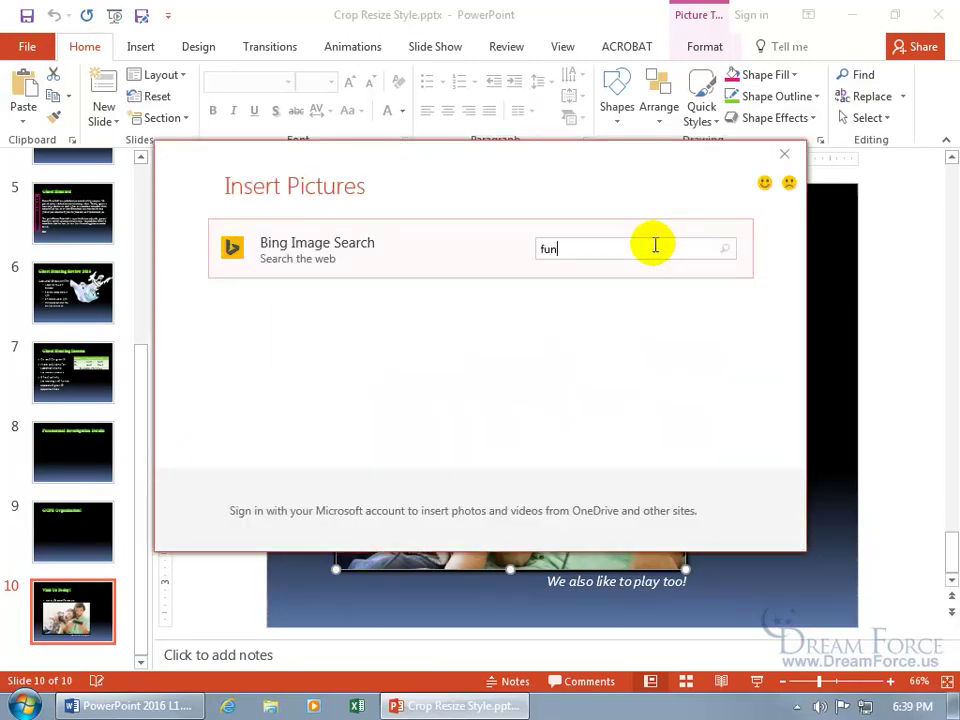
key(Return)
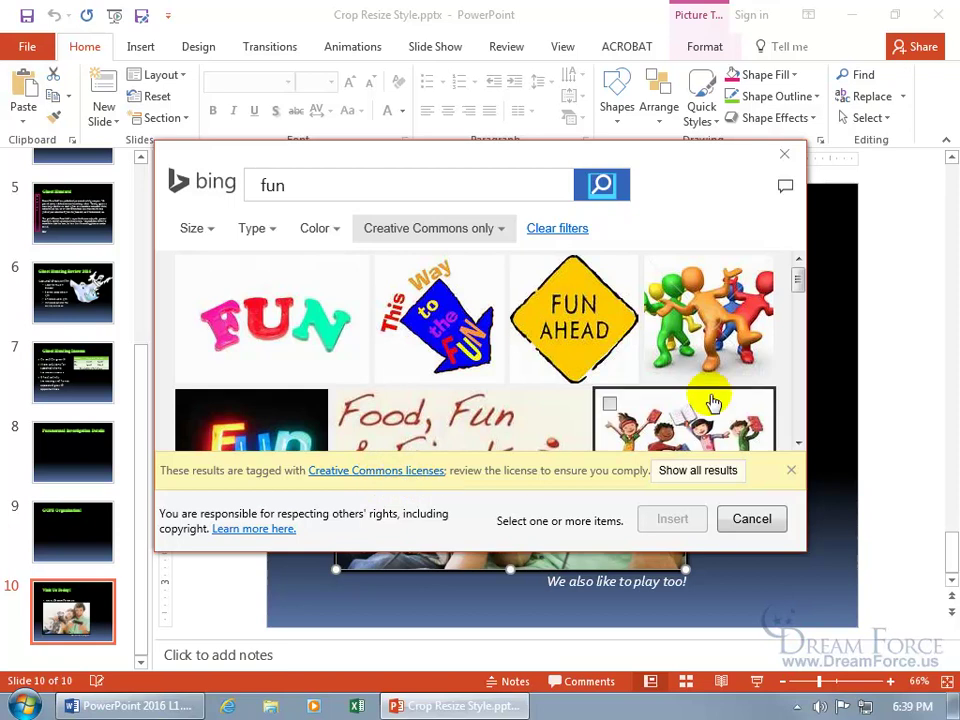
drag(797, 279, 806, 313)
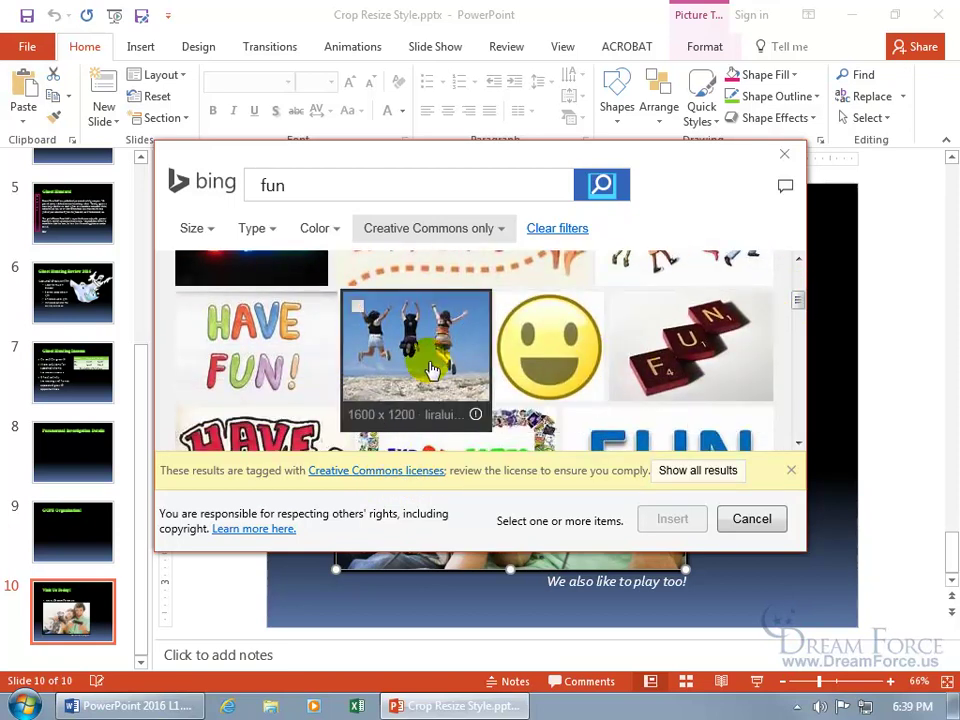
click(358, 307)
click(672, 519)
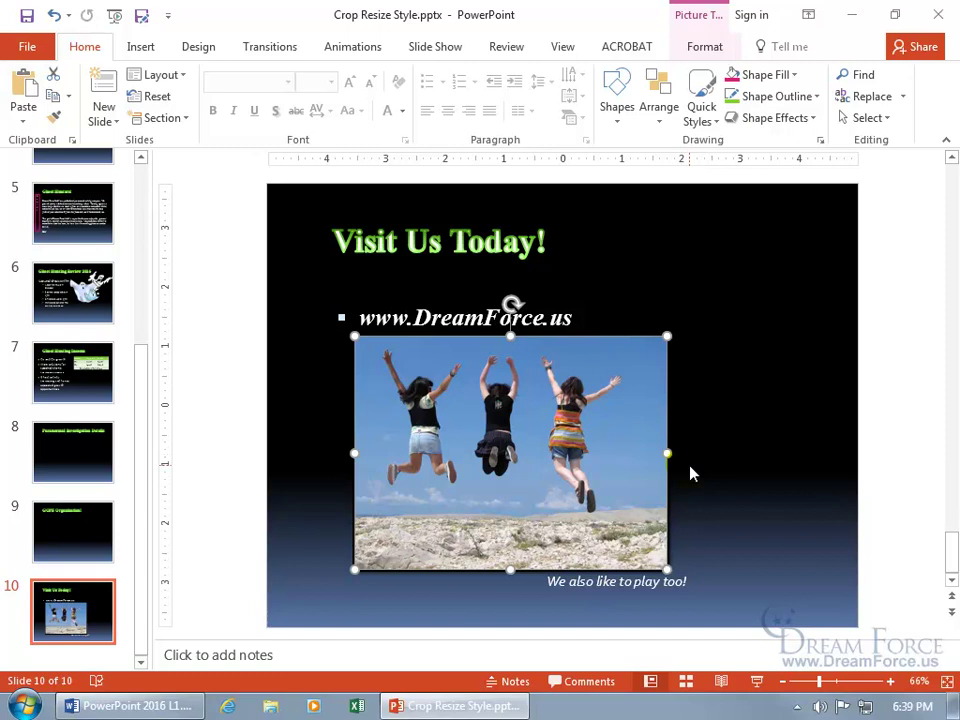
Undo the replacement so the father-and-son gaming photo returns, and select it
click(54, 15)
click(525, 465)
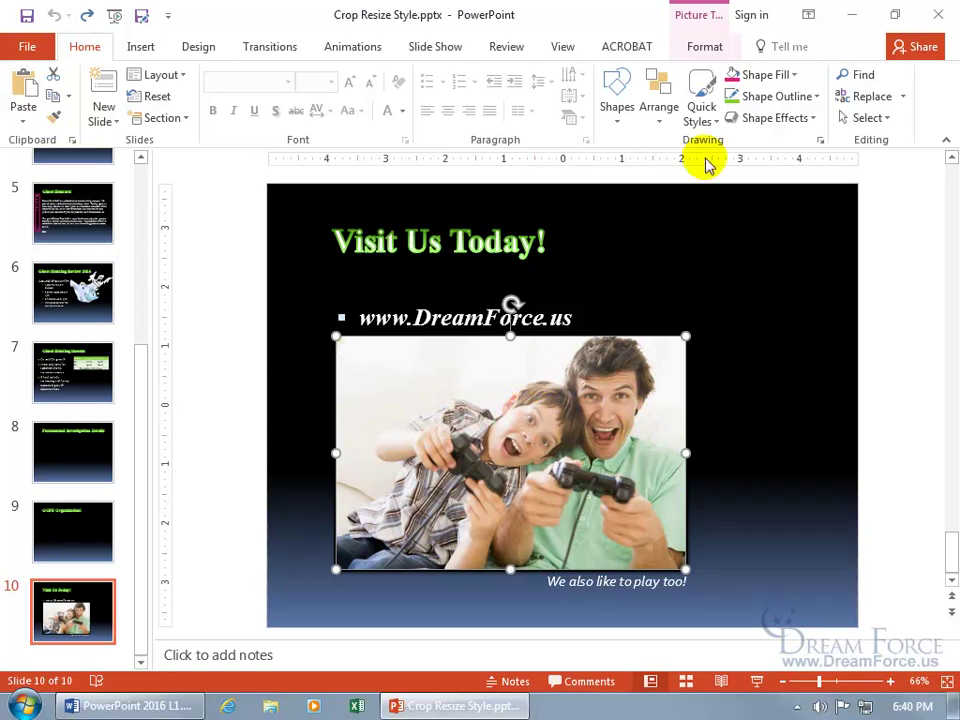
Crop the gaming photo by trimming its left, bottom and right edges
click(718, 46)
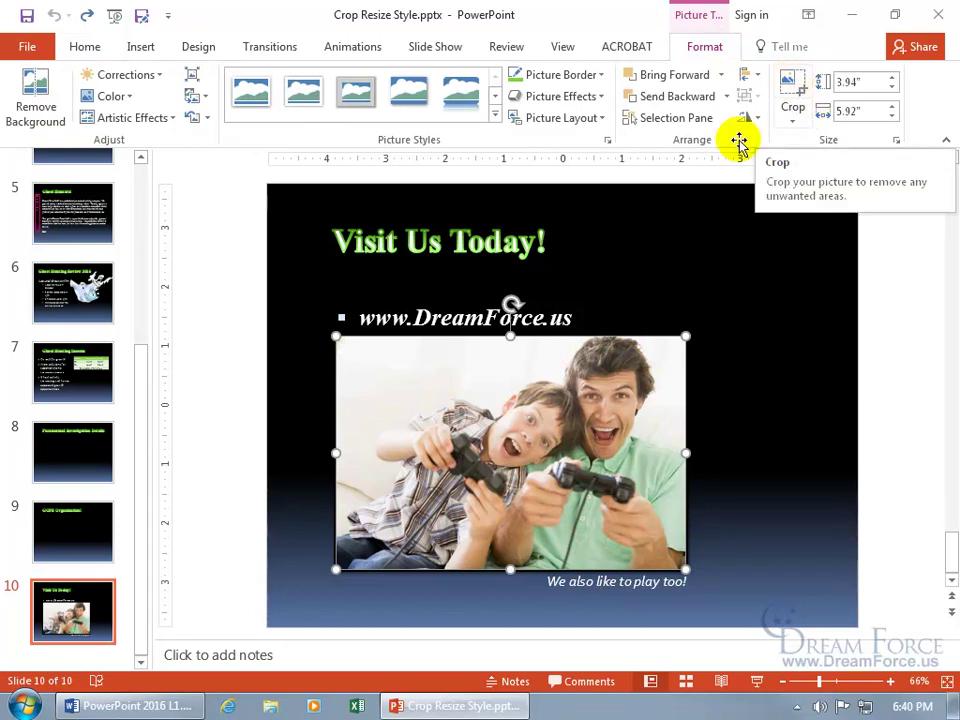
right_click(548, 368)
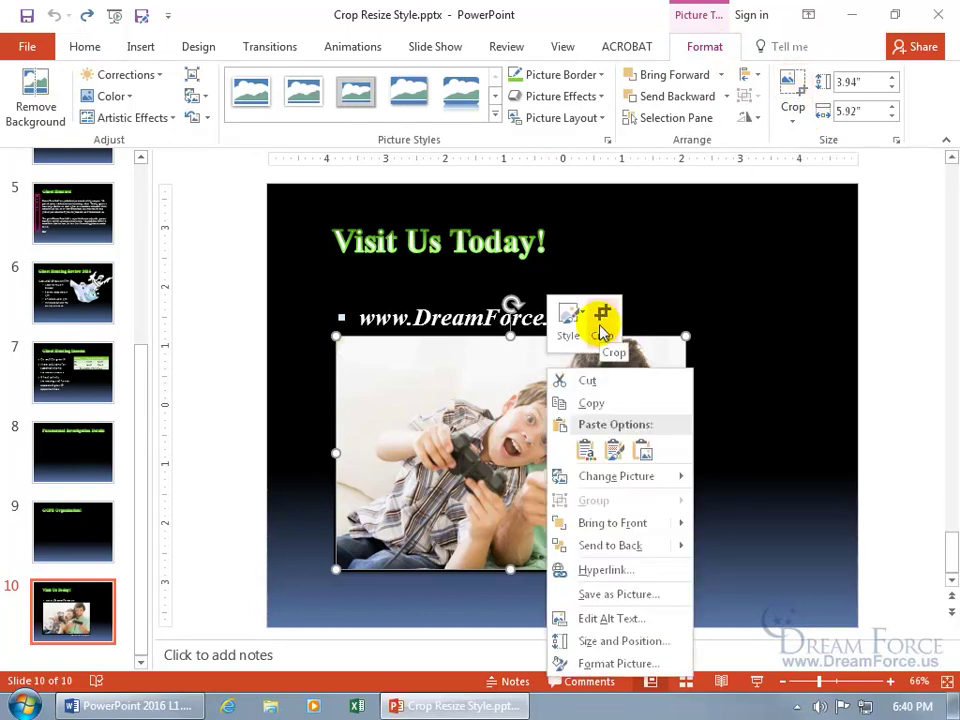
click(791, 85)
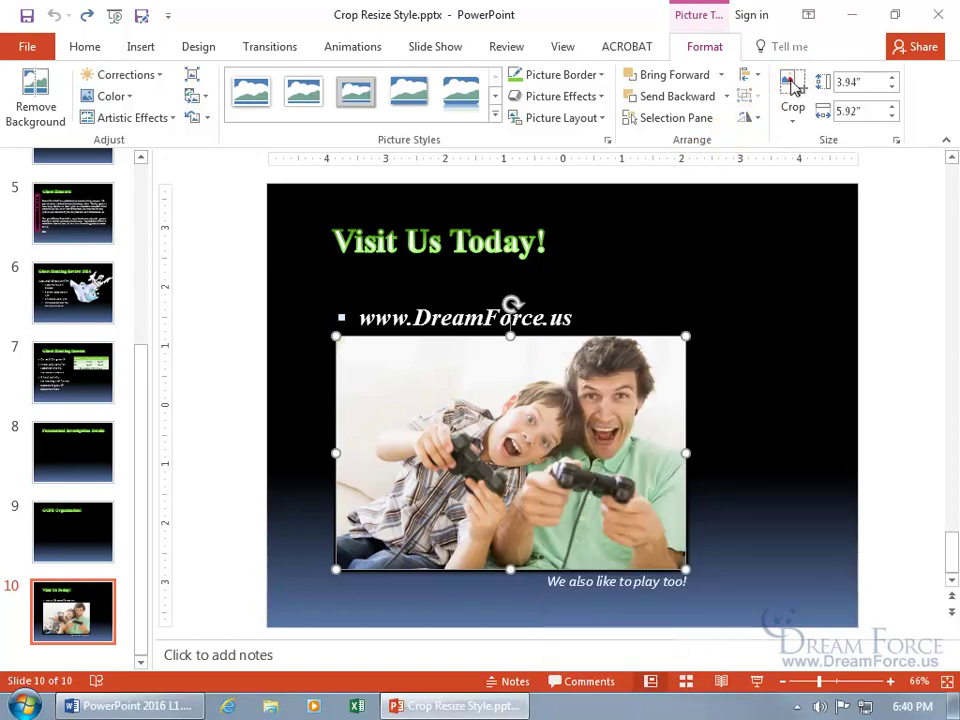
click(791, 85)
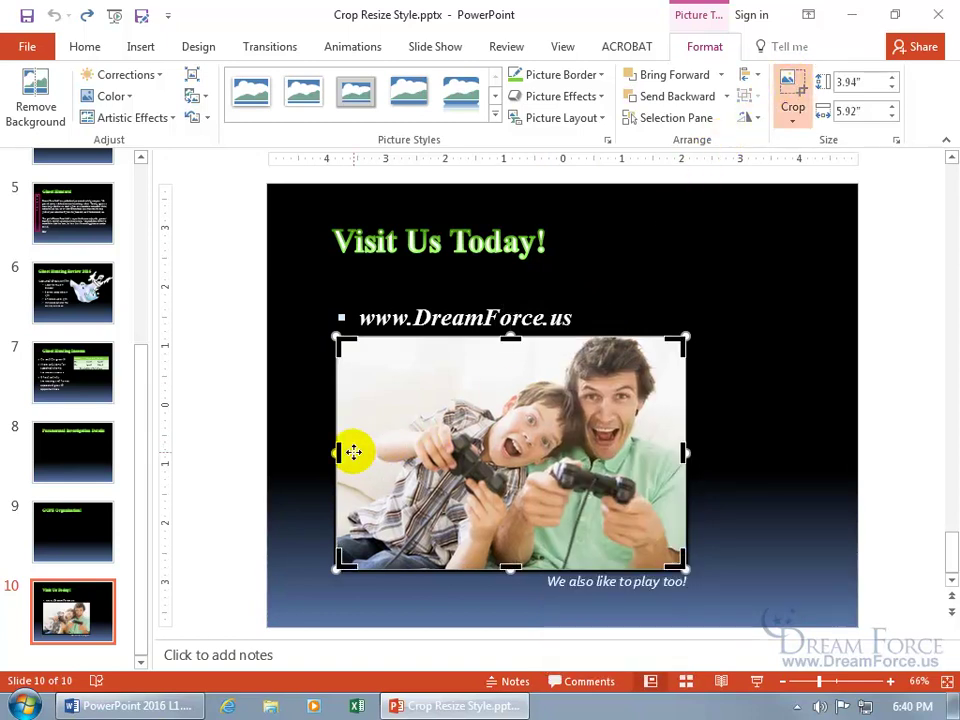
drag(341, 452, 370, 452)
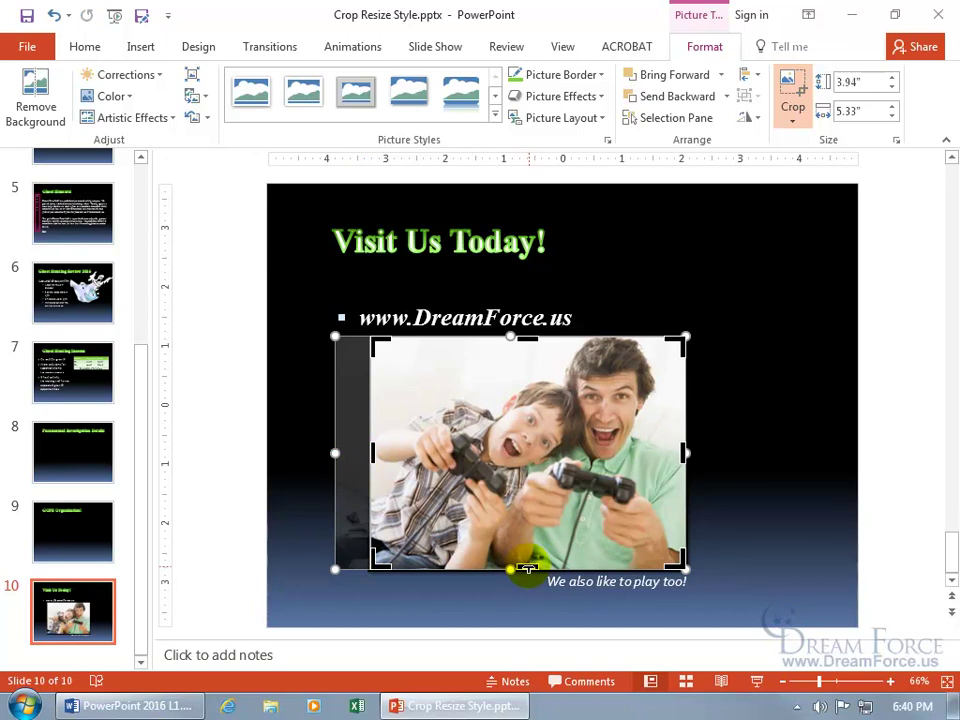
drag(527, 568, 527, 530)
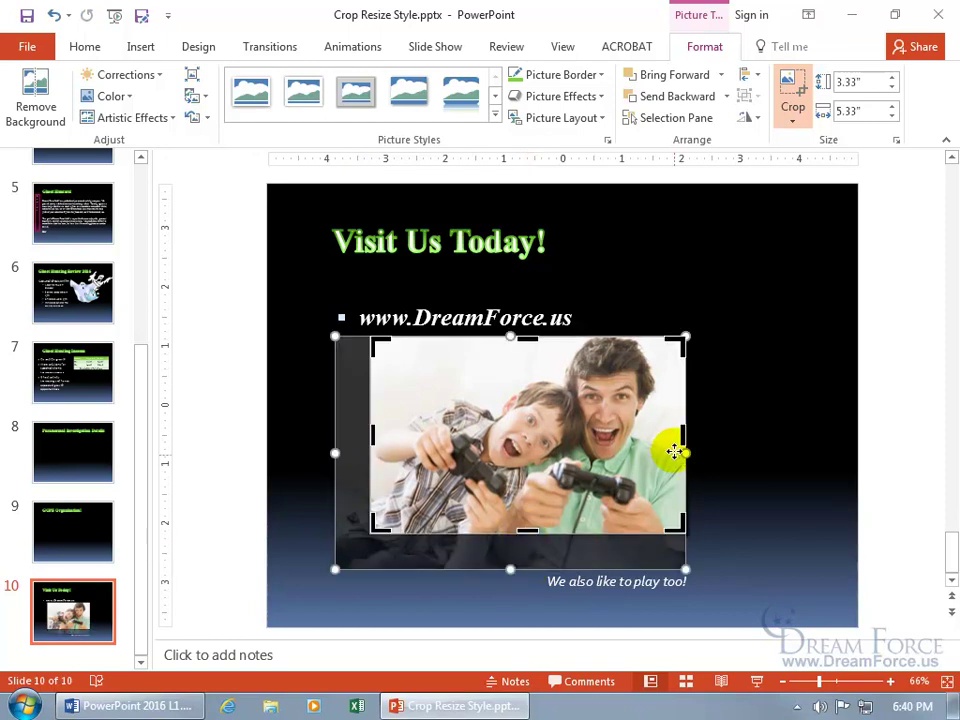
drag(681, 439, 664, 437)
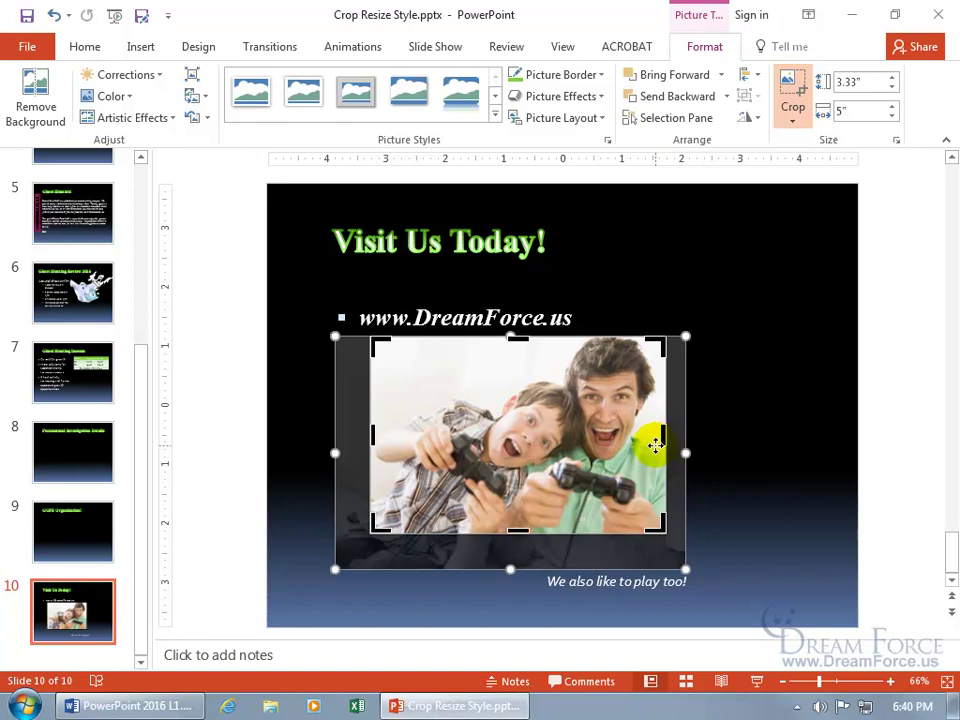
click(793, 97)
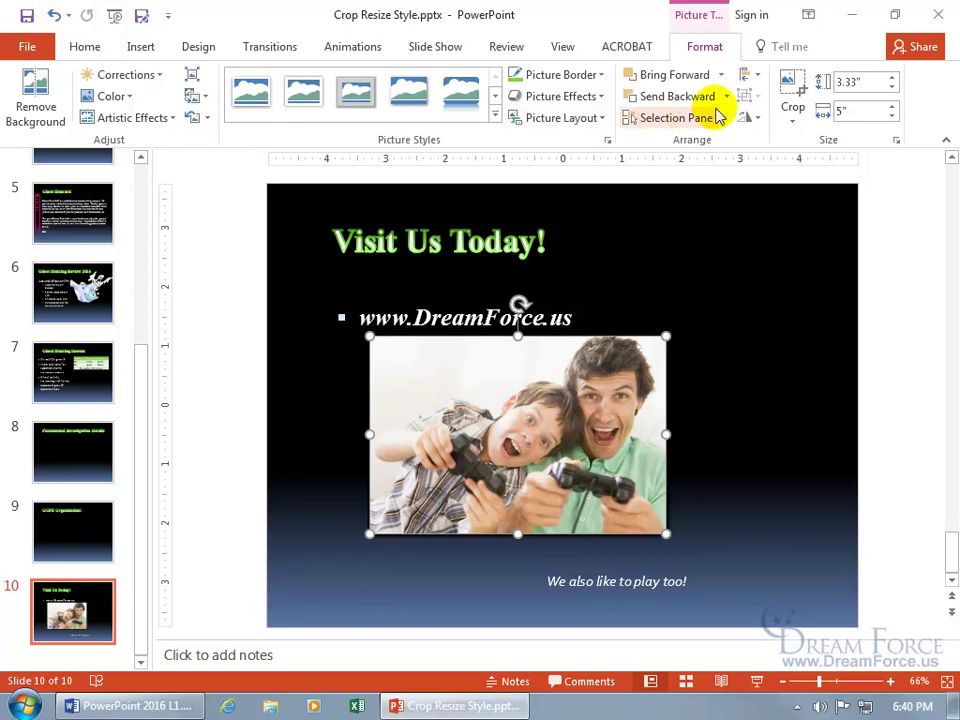
Recrop, easing the left, bottom and right edges back out so the photo measures 3.83" by 5.67"
click(793, 89)
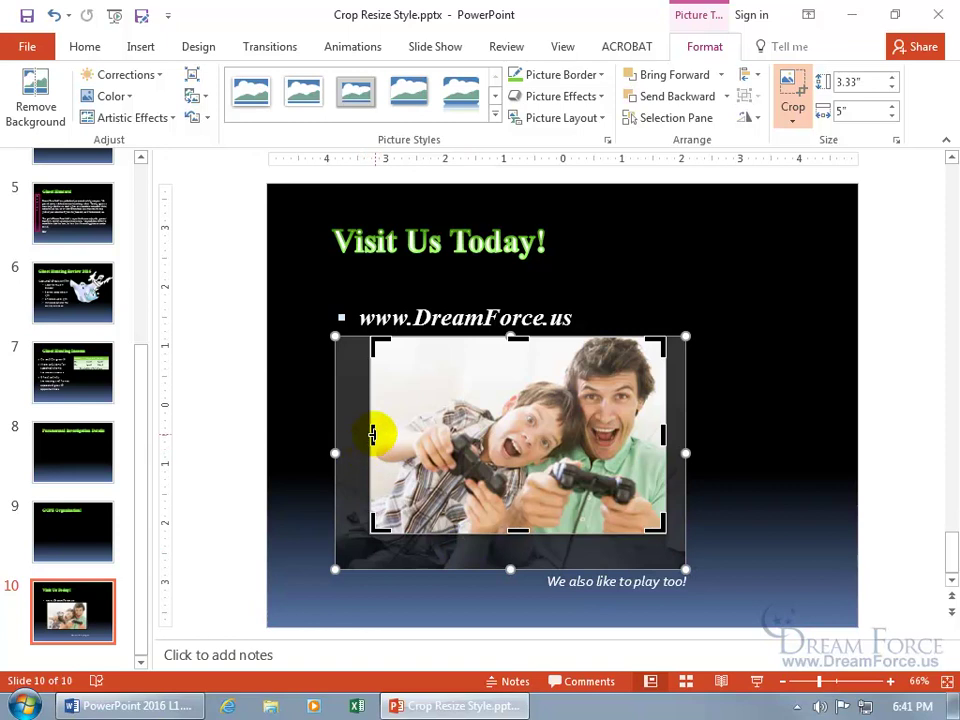
drag(373, 433, 346, 433)
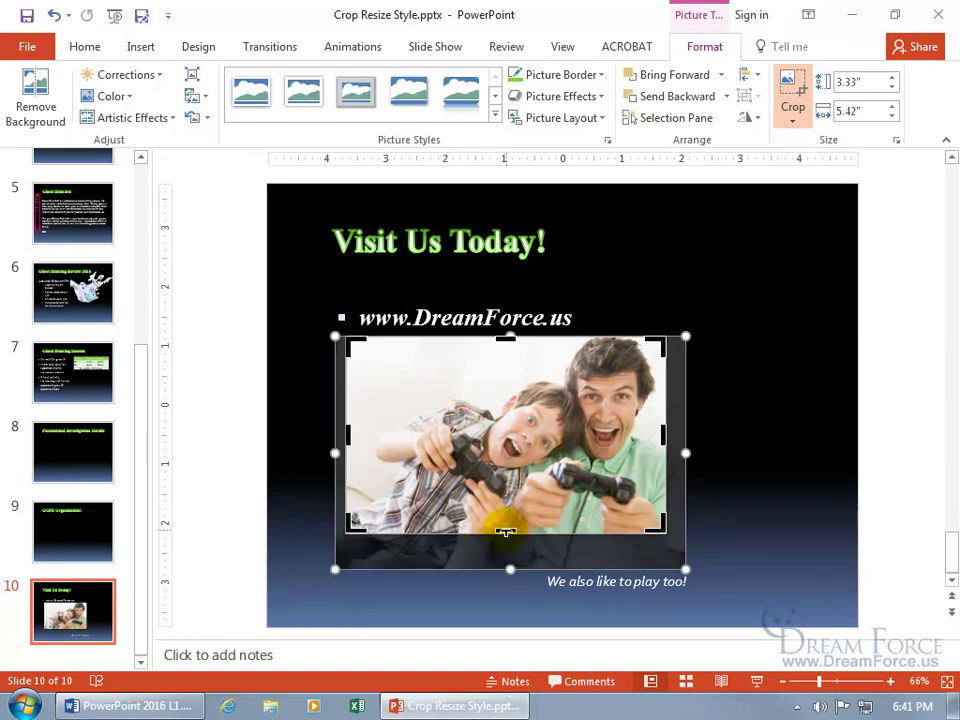
drag(504, 529, 508, 563)
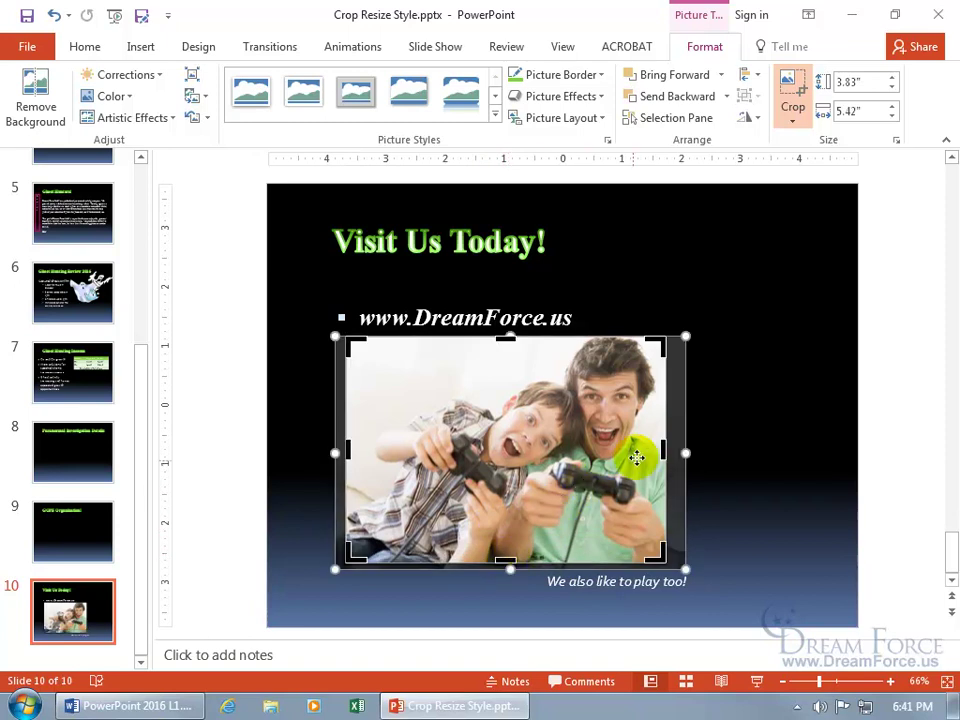
drag(665, 447, 678, 447)
click(793, 85)
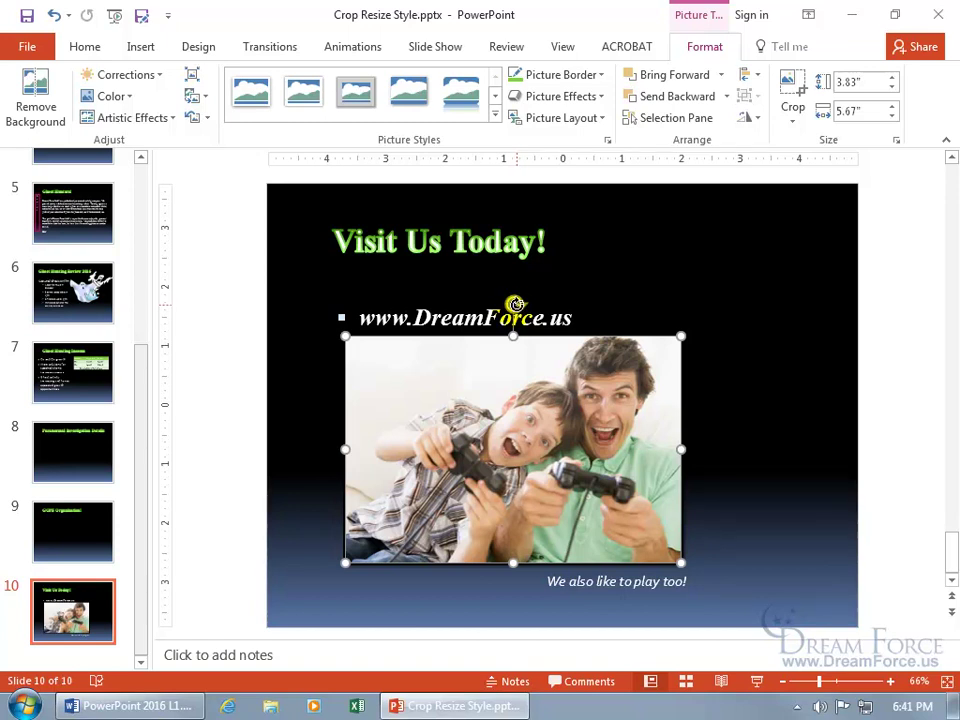
drag(513, 304, 516, 303)
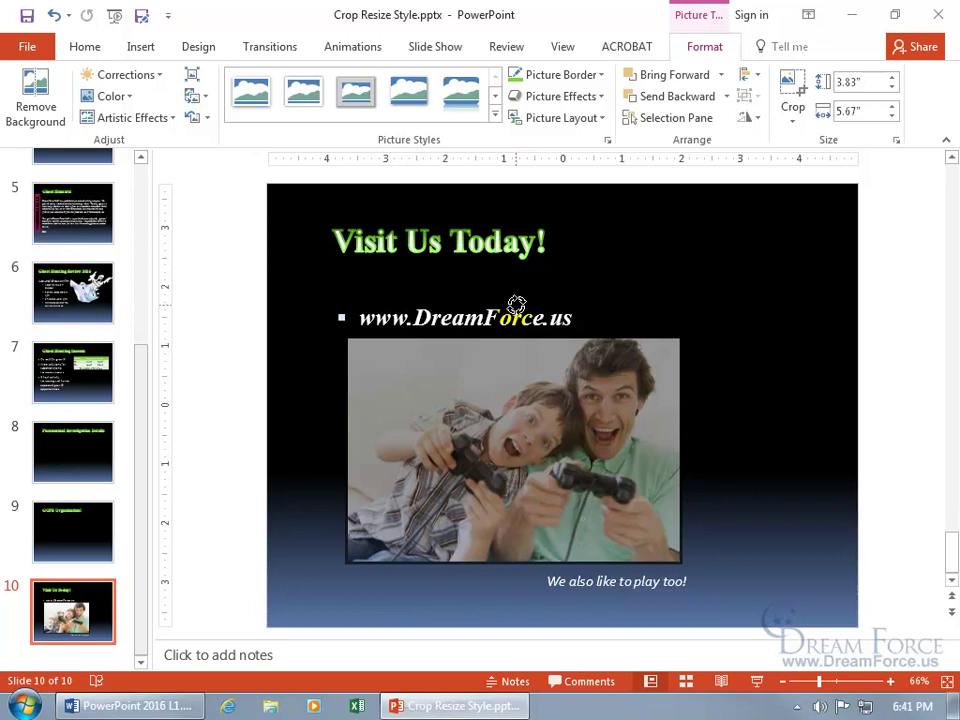
drag(516, 303, 495, 318)
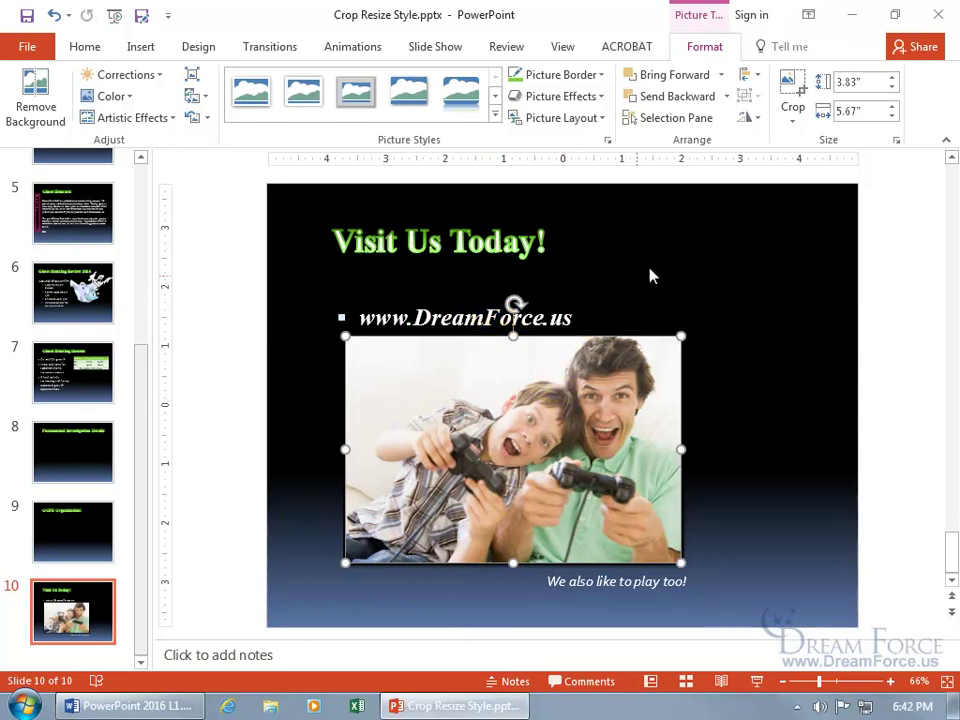
Open More Rotation Options to show the photo's Size settings in the Format Picture pane
click(758, 122)
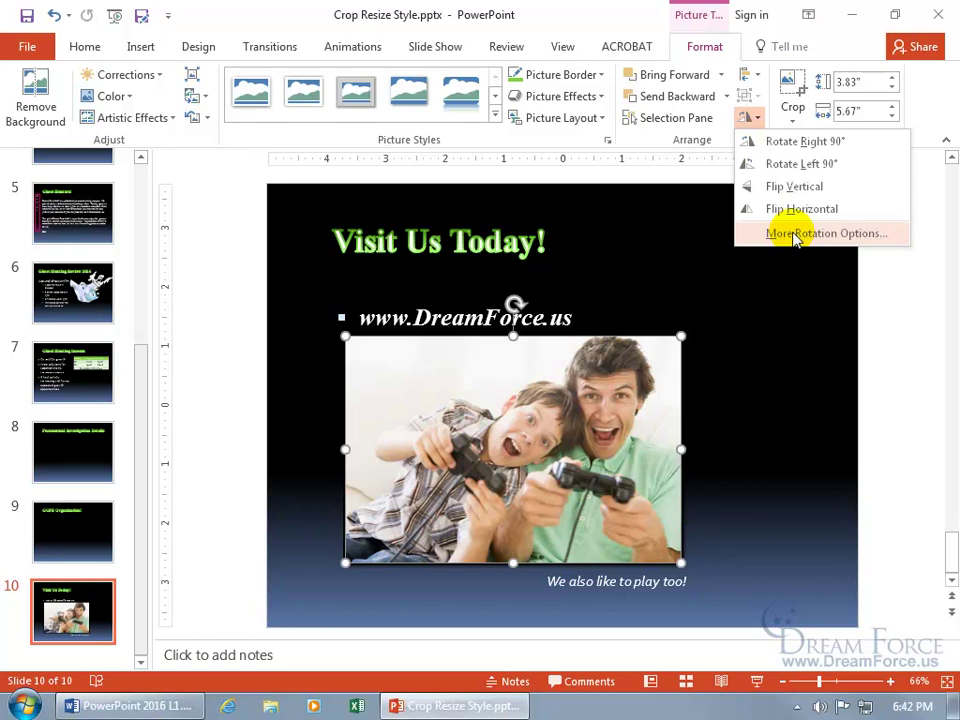
click(795, 235)
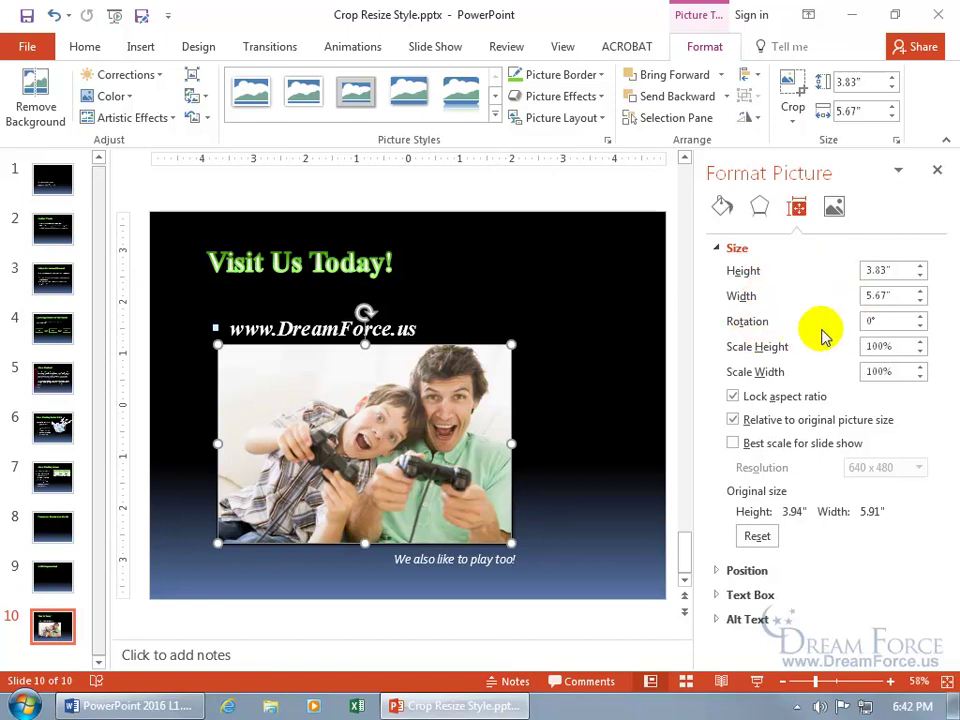
double_click(876, 320)
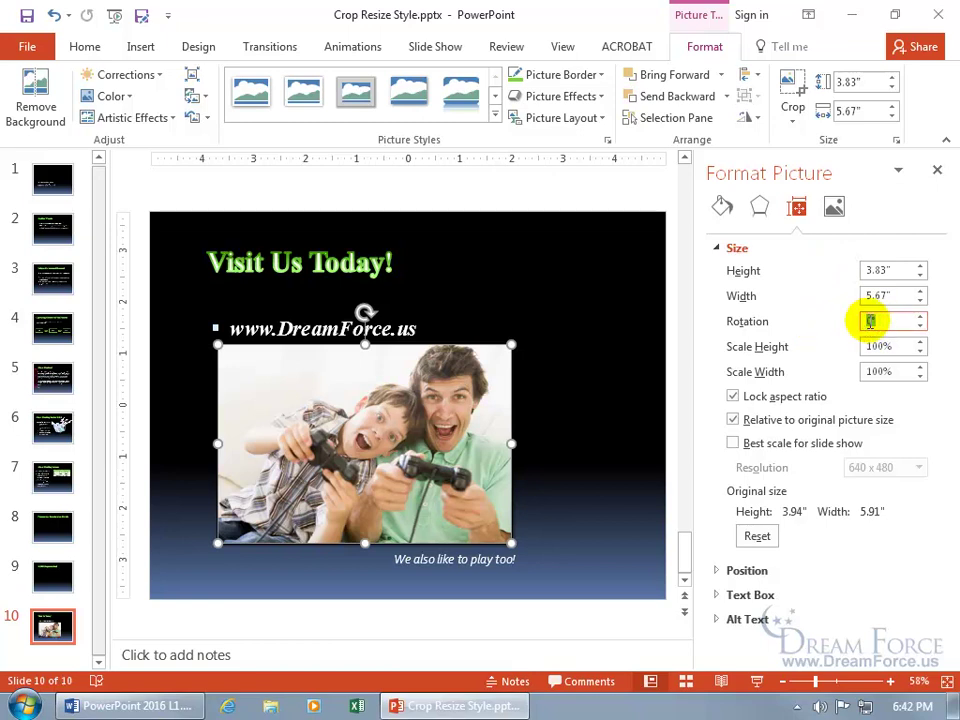
text(10)
key(Return)
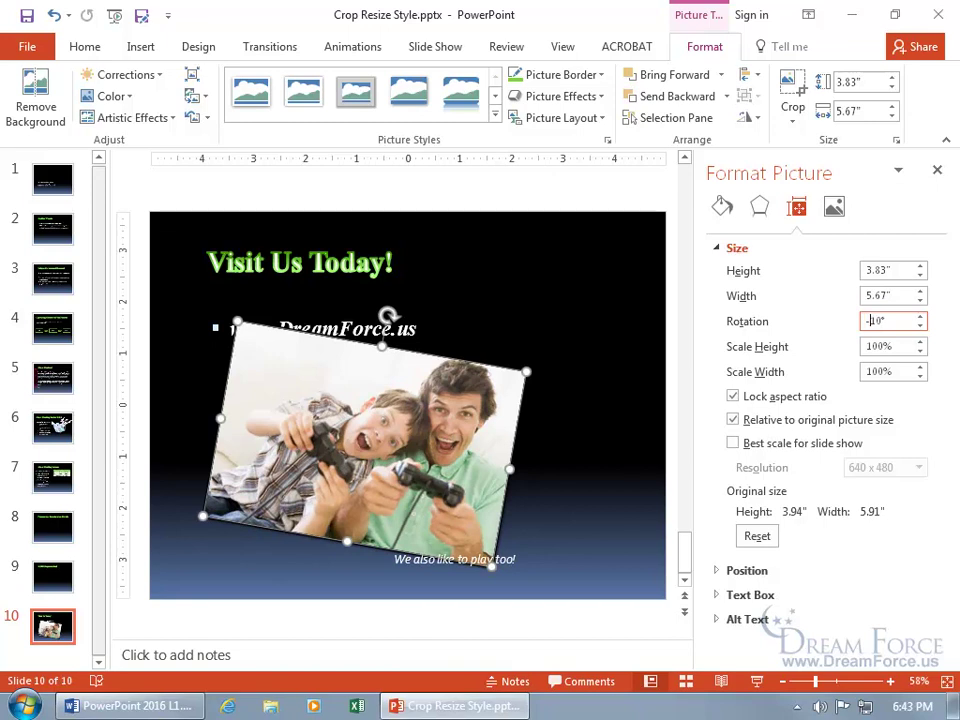
key(Return)
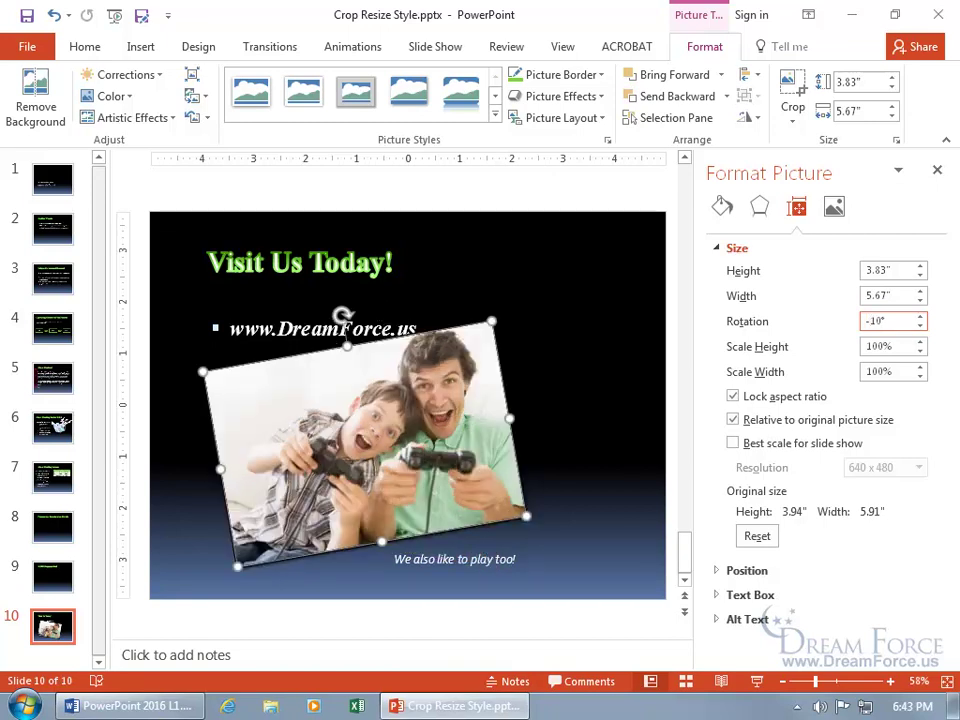
click(921, 324)
click(921, 324)
click(920, 316)
click(920, 316)
click(920, 316)
click(920, 316)
click(920, 316)
click(920, 316)
click(920, 316)
click(920, 316)
click(920, 316)
text(0)
key(Return)
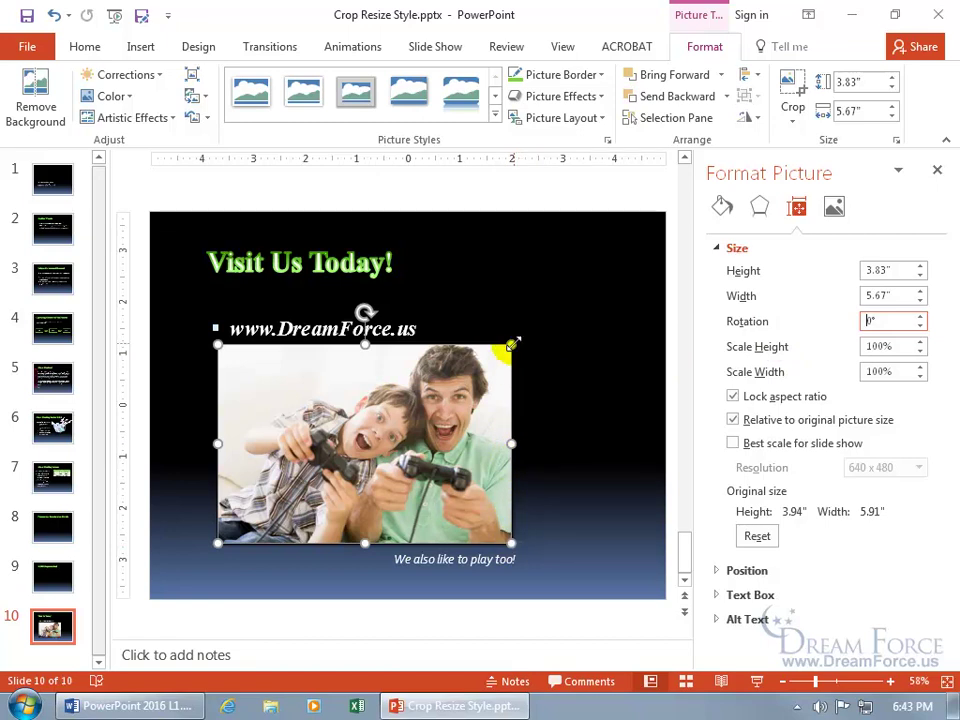
Shrink the photo proportionally to a 3.5" height using the ribbon Height box
drag(512, 344, 516, 400)
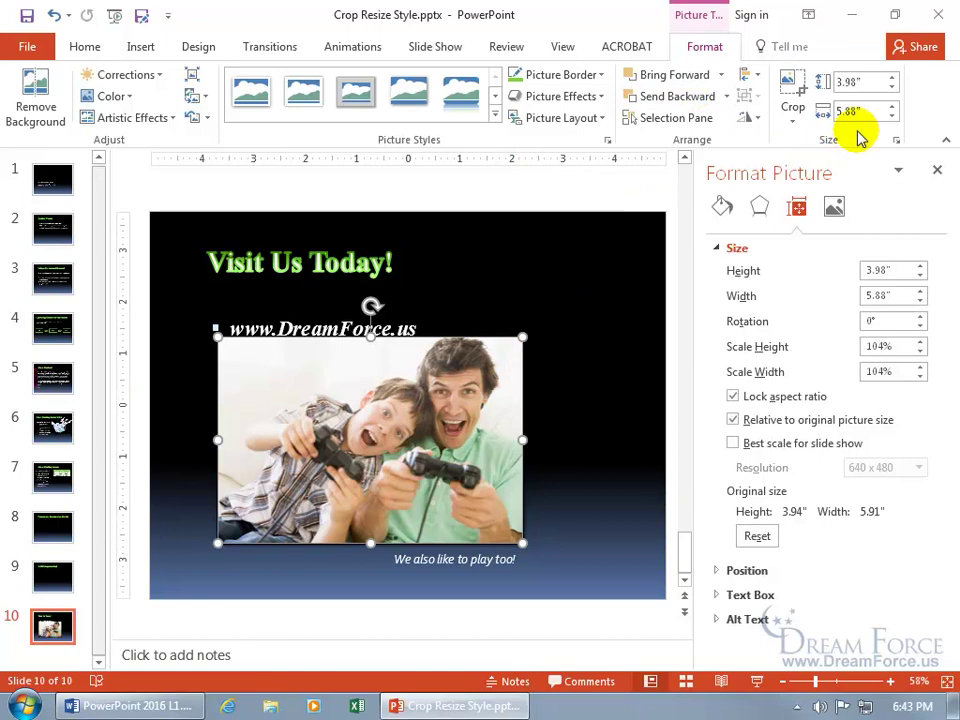
click(891, 88)
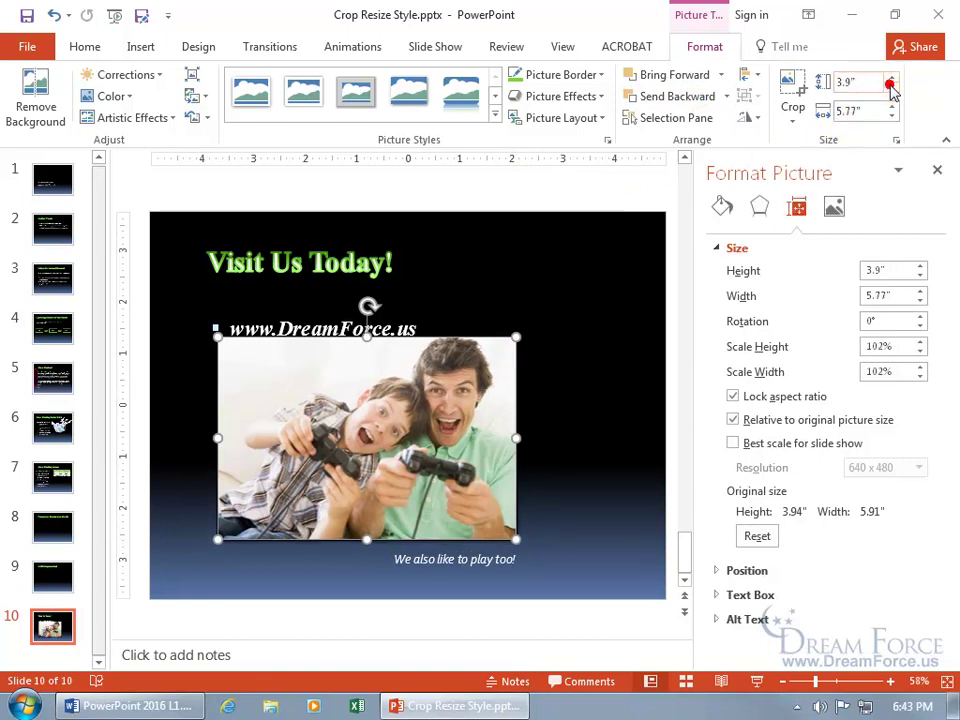
click(891, 88)
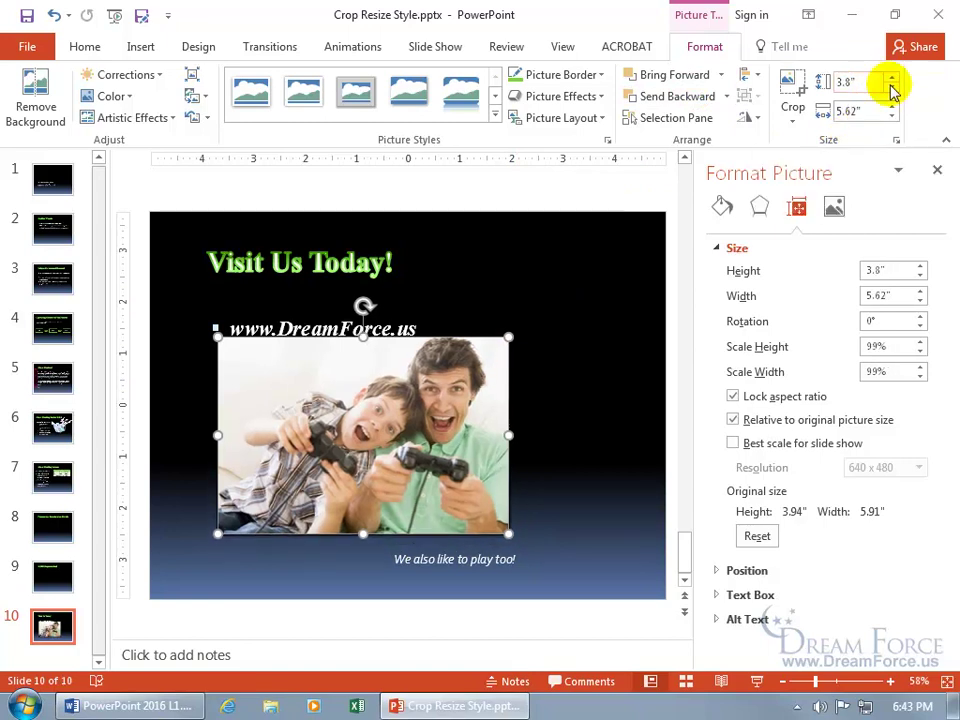
click(891, 88)
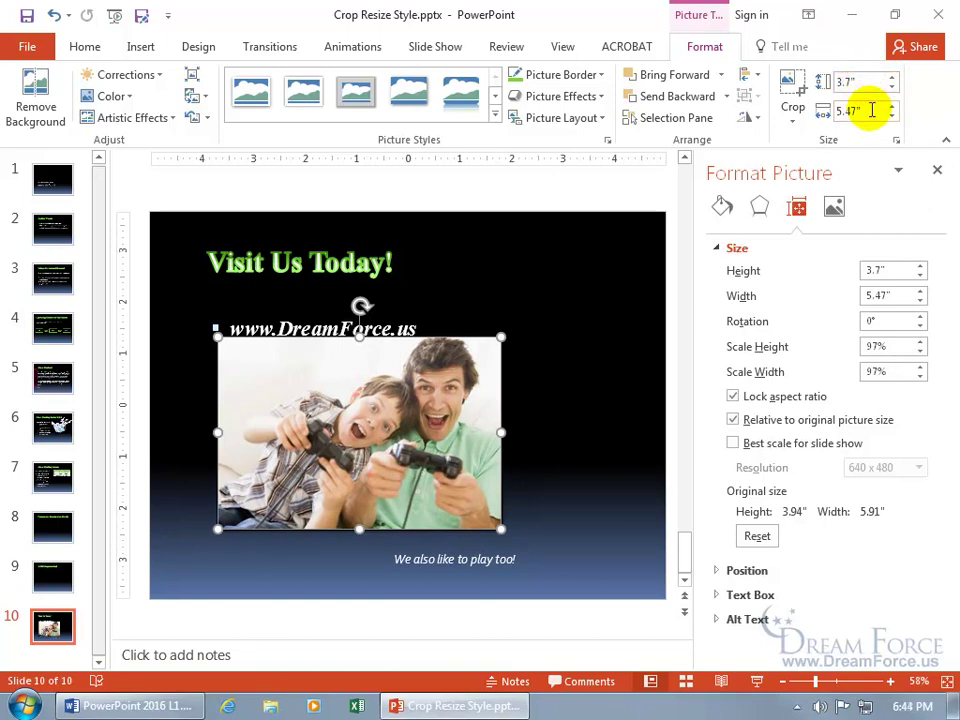
click(866, 82)
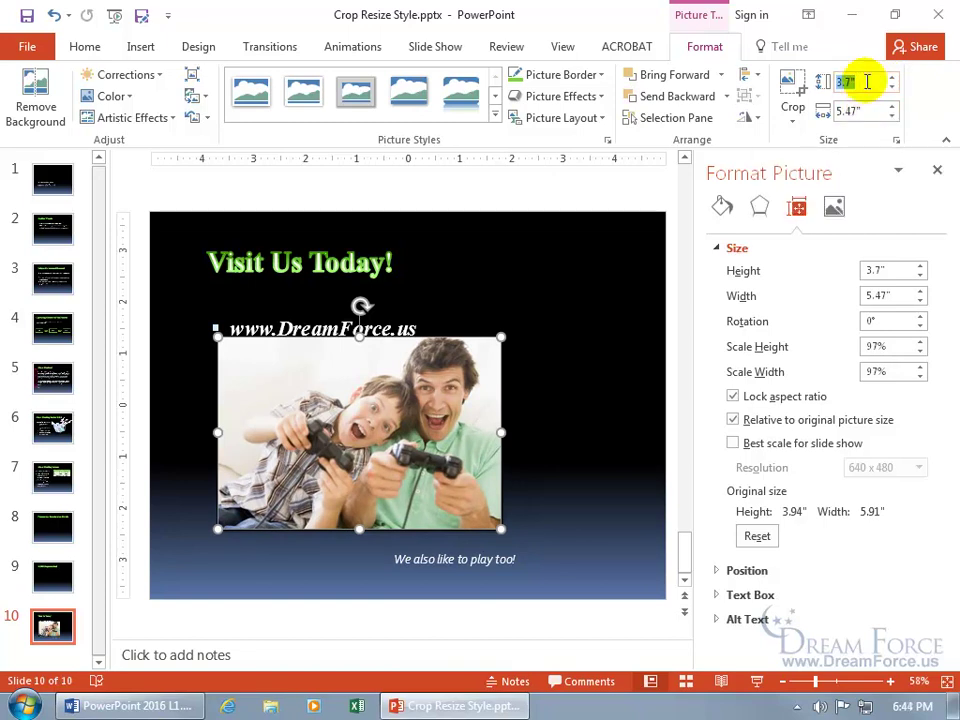
text(3)
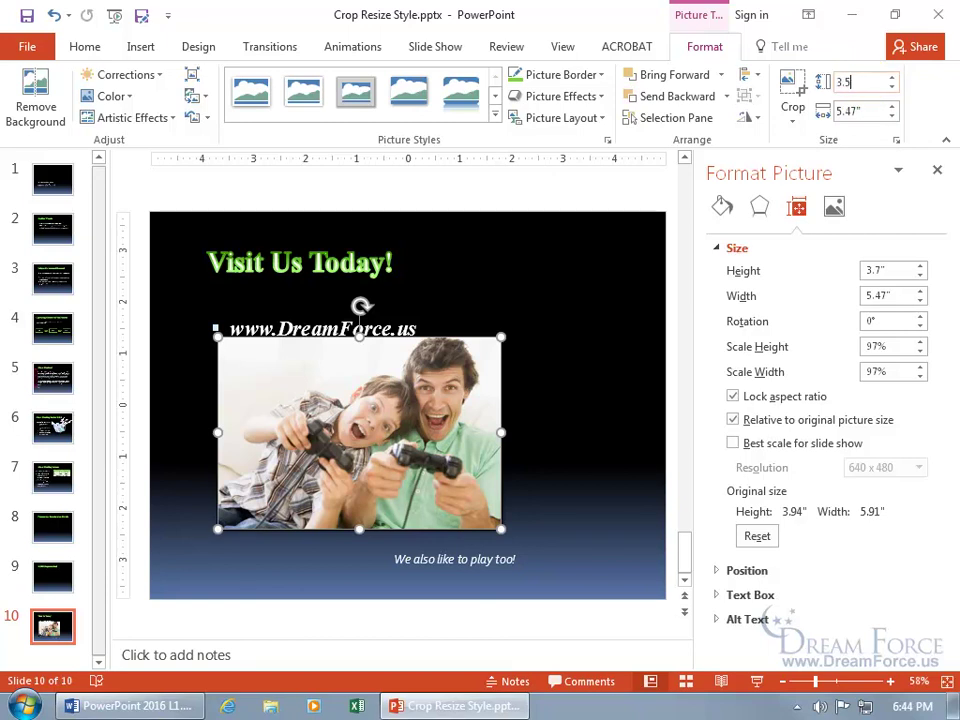
click(865, 113)
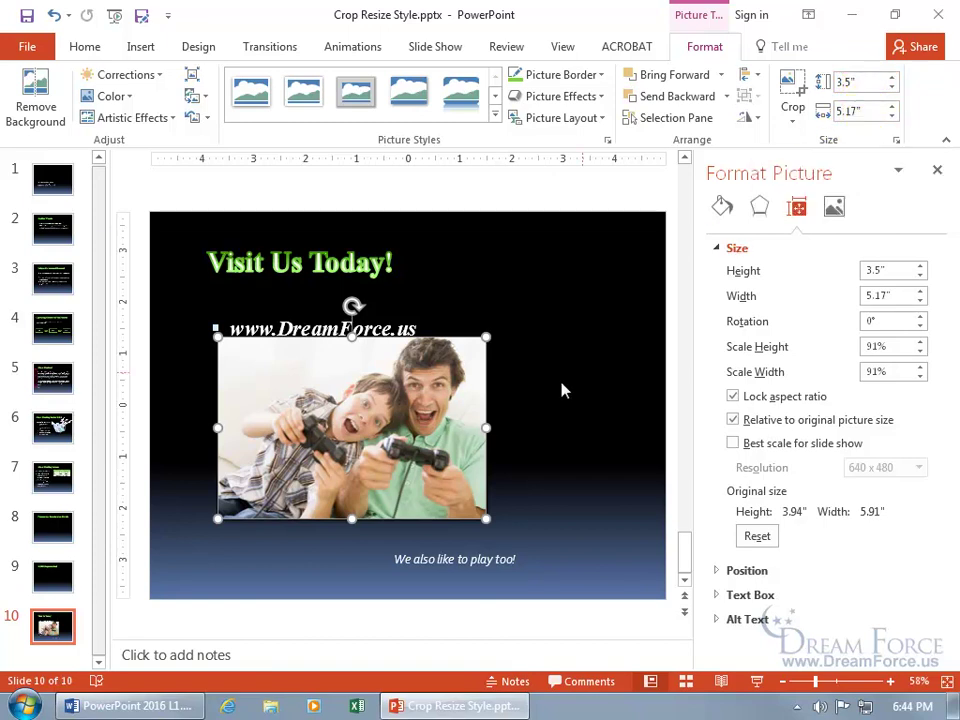
Squash the photo vertically from its top edge to 2.36" tall
click(358, 345)
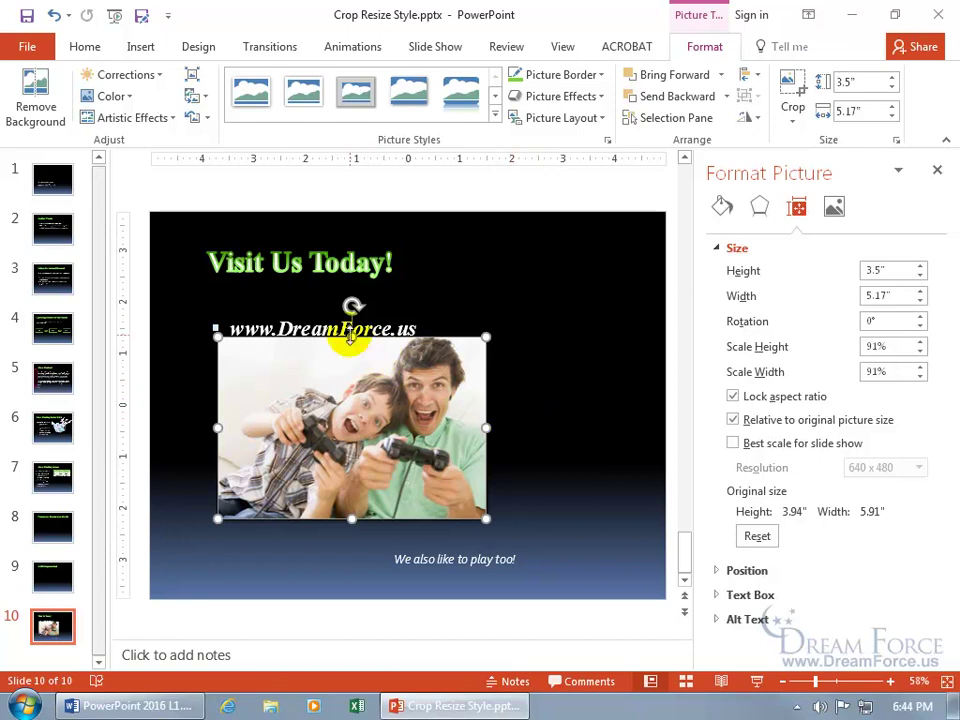
click(352, 338)
drag(352, 338, 352, 396)
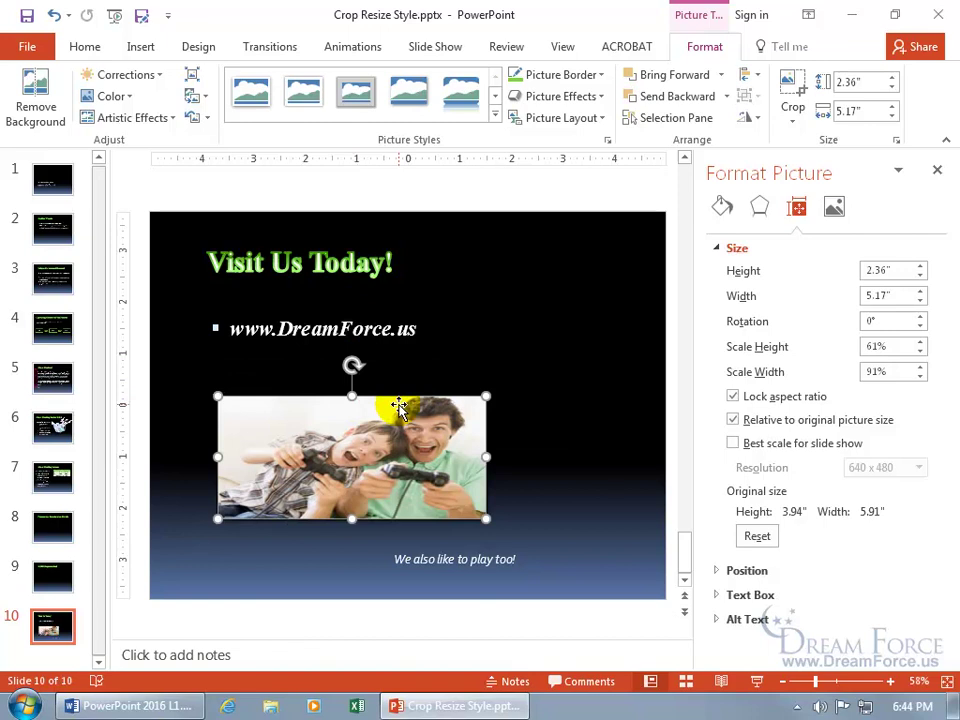
Undo the squash back to 3.5" tall and turn off Lock aspect ratio in Format Picture
click(53, 15)
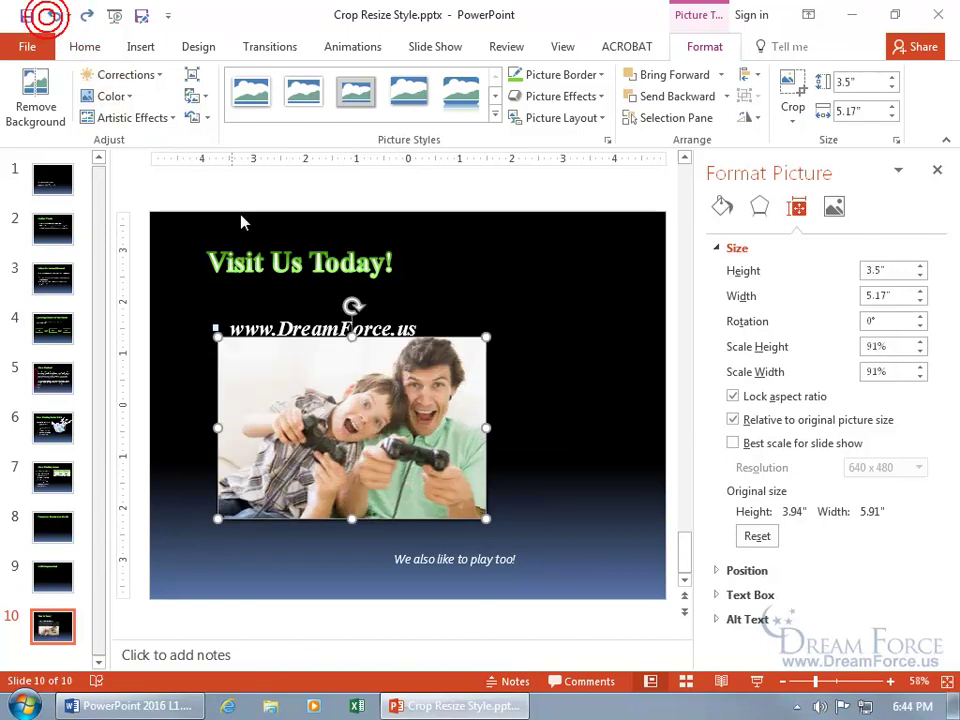
click(380, 342)
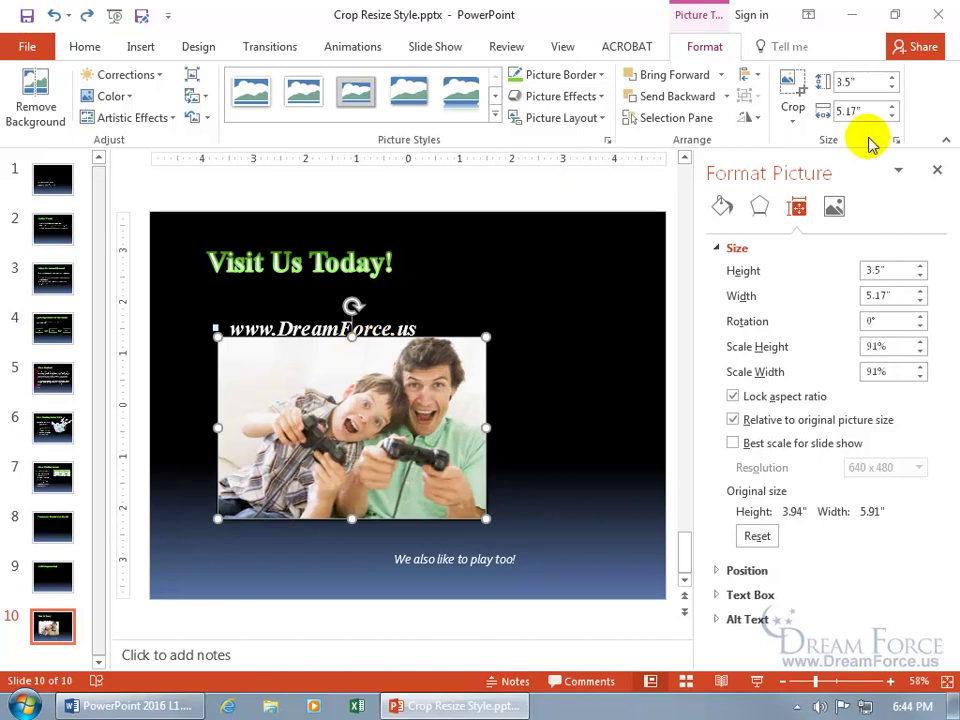
click(937, 170)
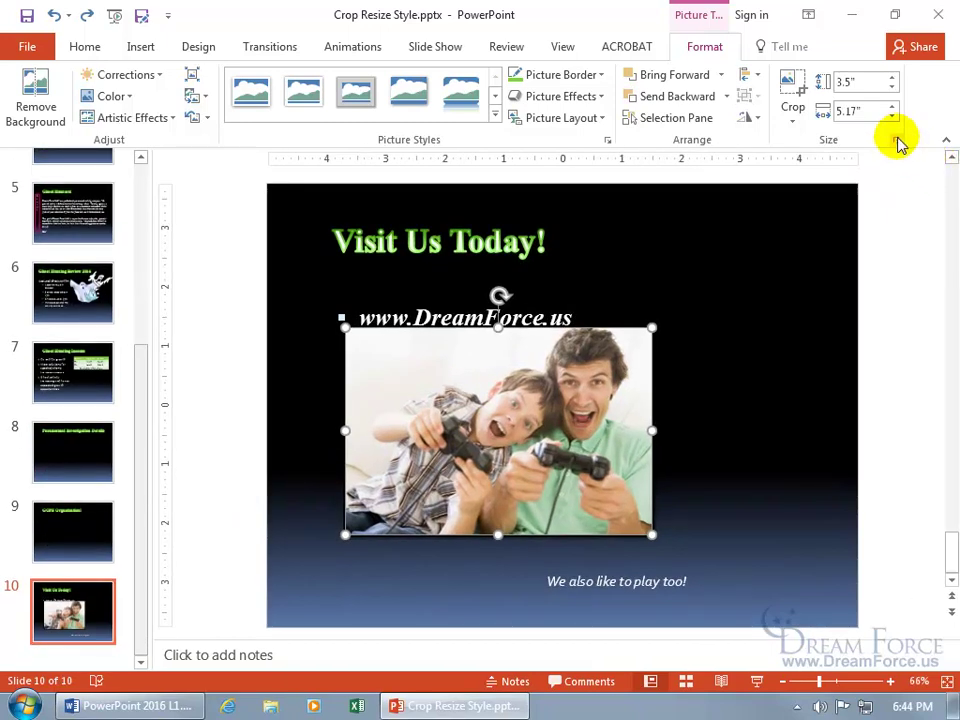
click(896, 141)
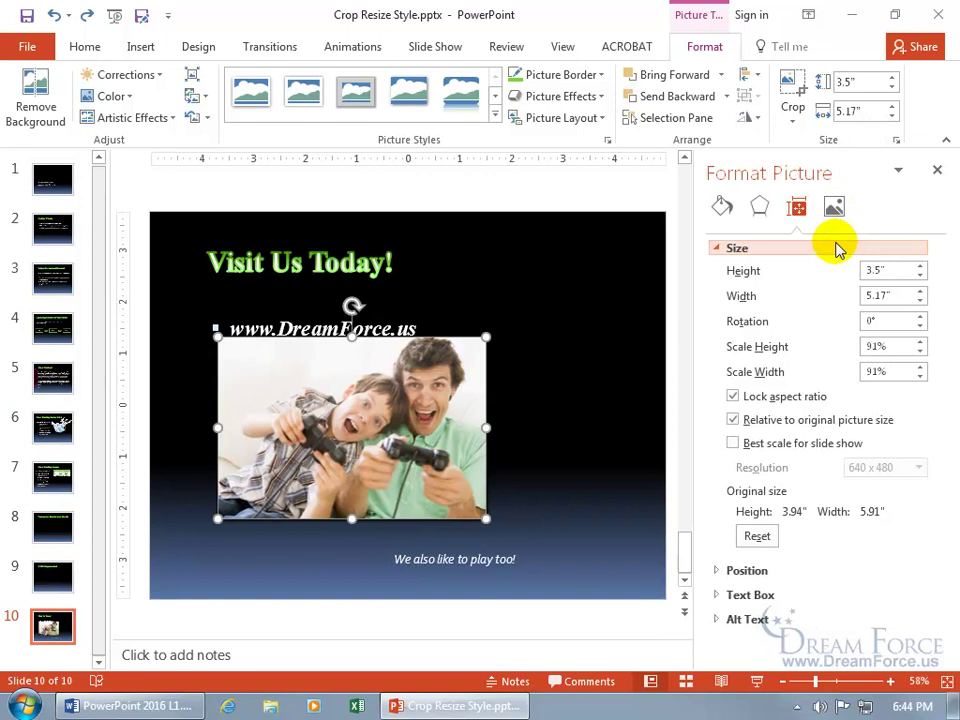
click(734, 397)
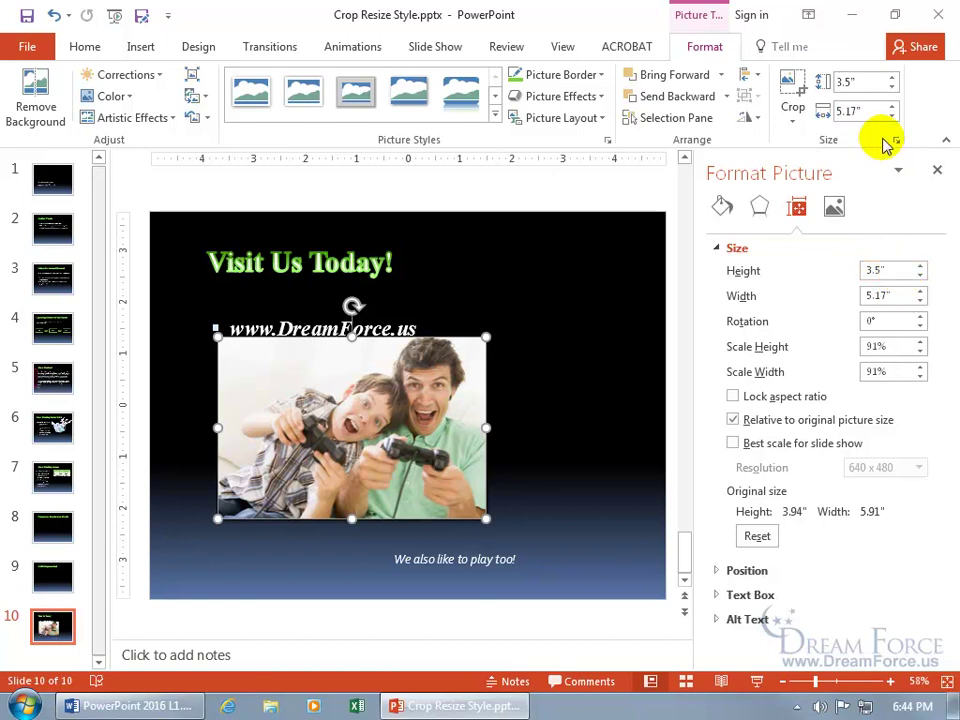
Lower the height down to 2.2", then raise it back so the photo is 3.2" by 5.17"
click(919, 276)
click(919, 276)
click(919, 276)
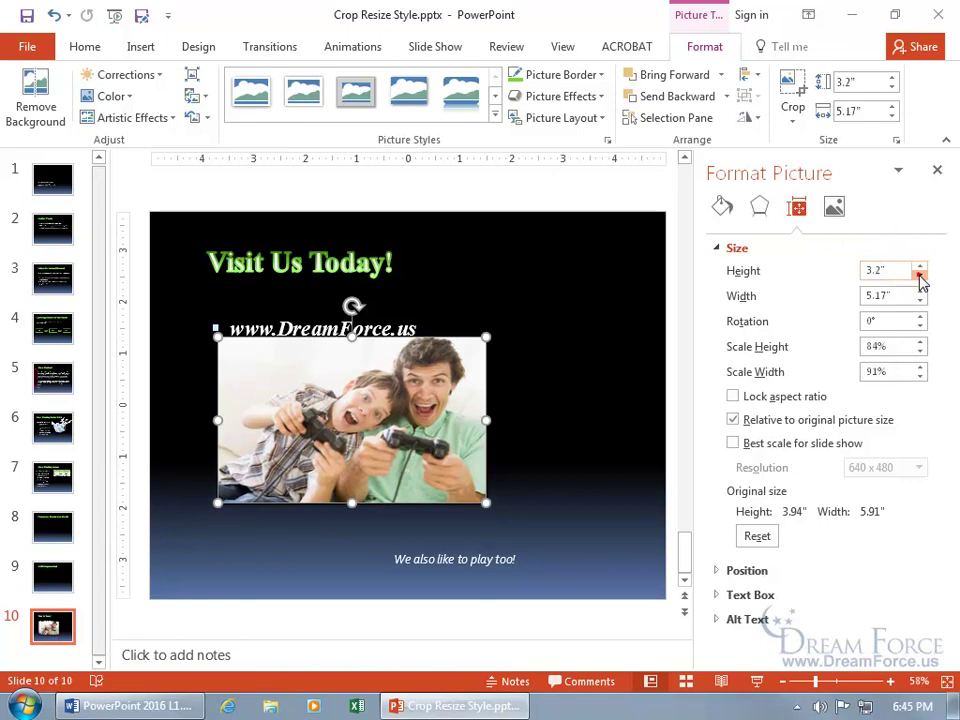
click(919, 276)
click(919, 276)
click(919, 277)
click(919, 277)
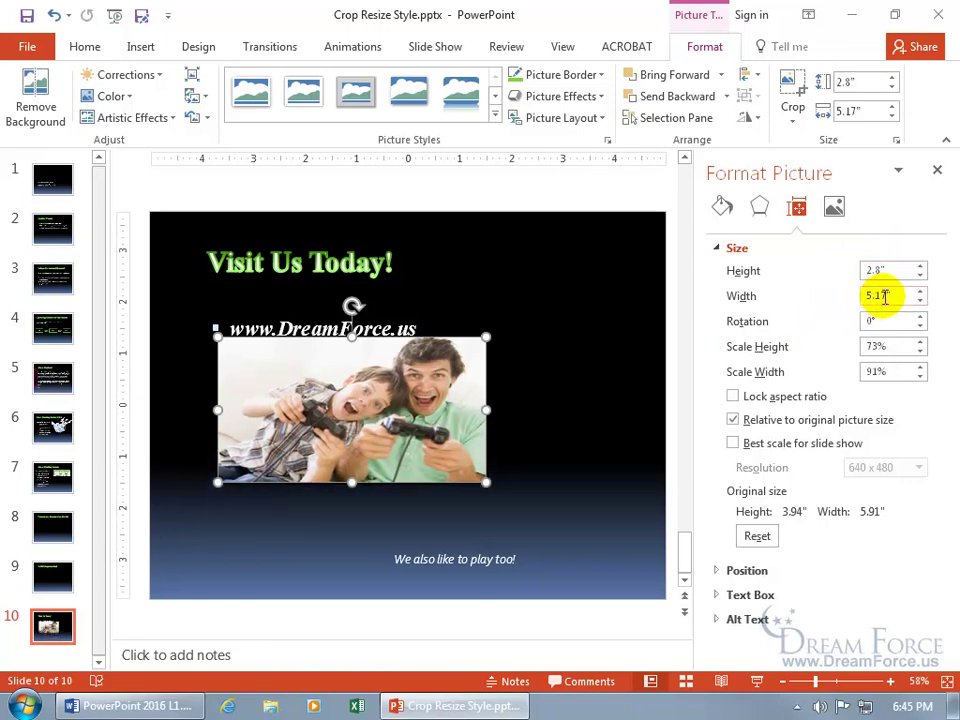
click(920, 277)
click(920, 277)
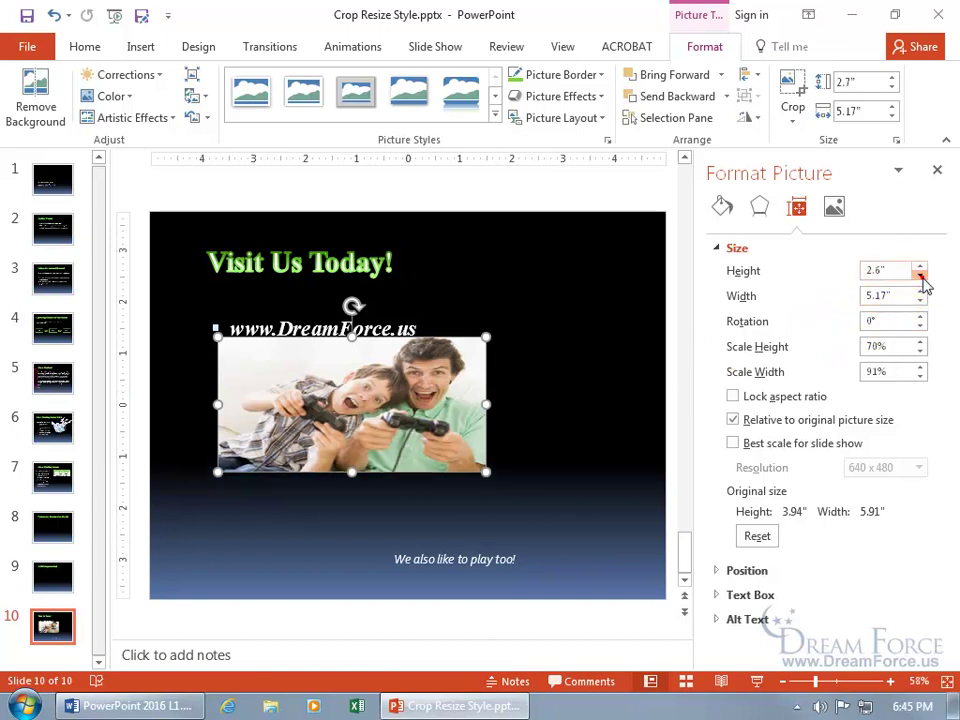
click(920, 277)
click(920, 277)
click(920, 277)
click(920, 277)
click(920, 277)
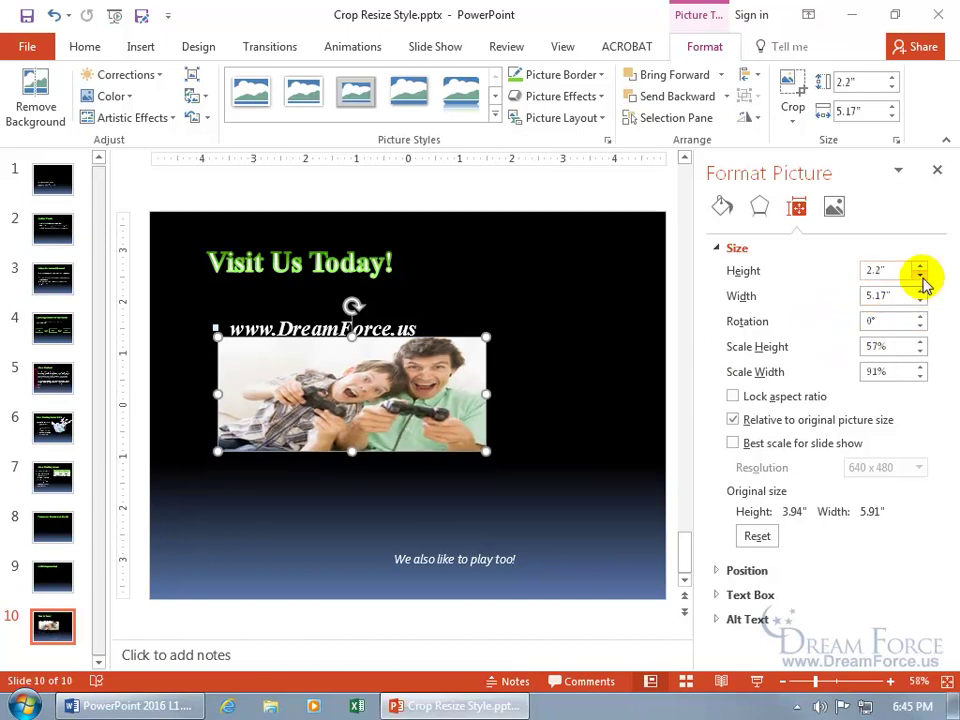
click(920, 266)
click(920, 266)
click(920, 266)
click(920, 266)
click(920, 266)
click(920, 266)
click(920, 266)
click(920, 266)
click(920, 266)
click(920, 266)
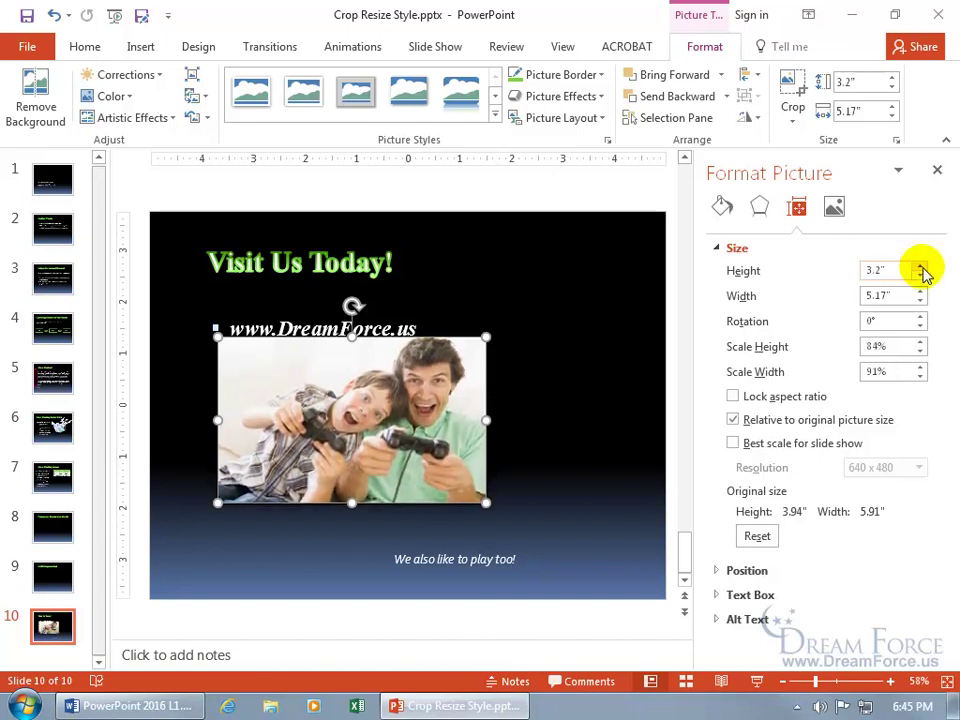
click(920, 266)
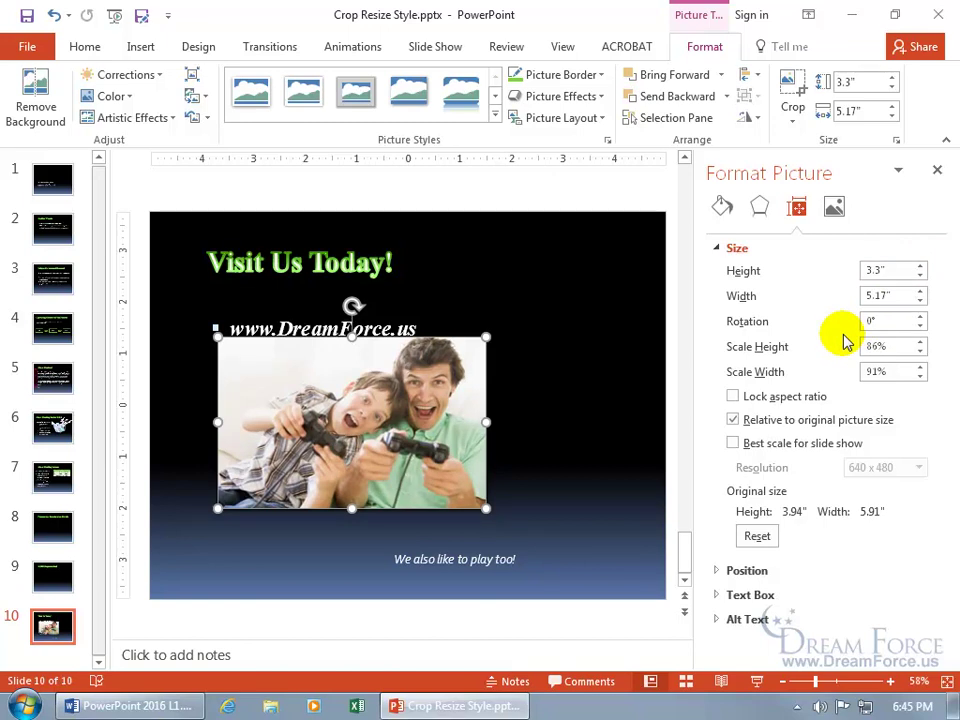
Try resetting the size, undo it, raise the height scale to 91%, then reset again
click(763, 538)
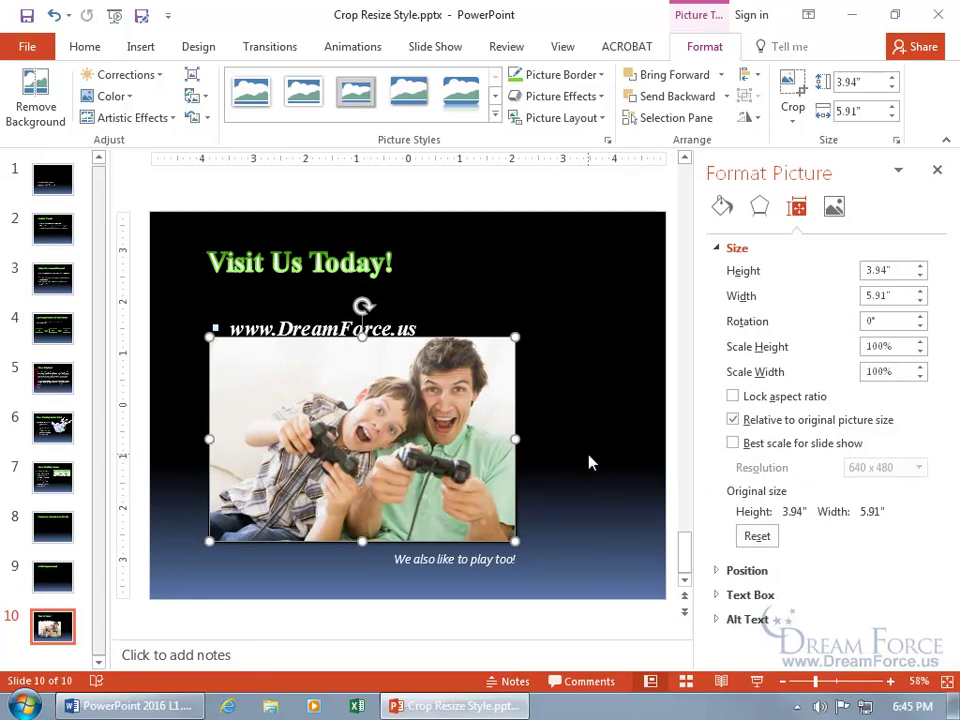
click(54, 15)
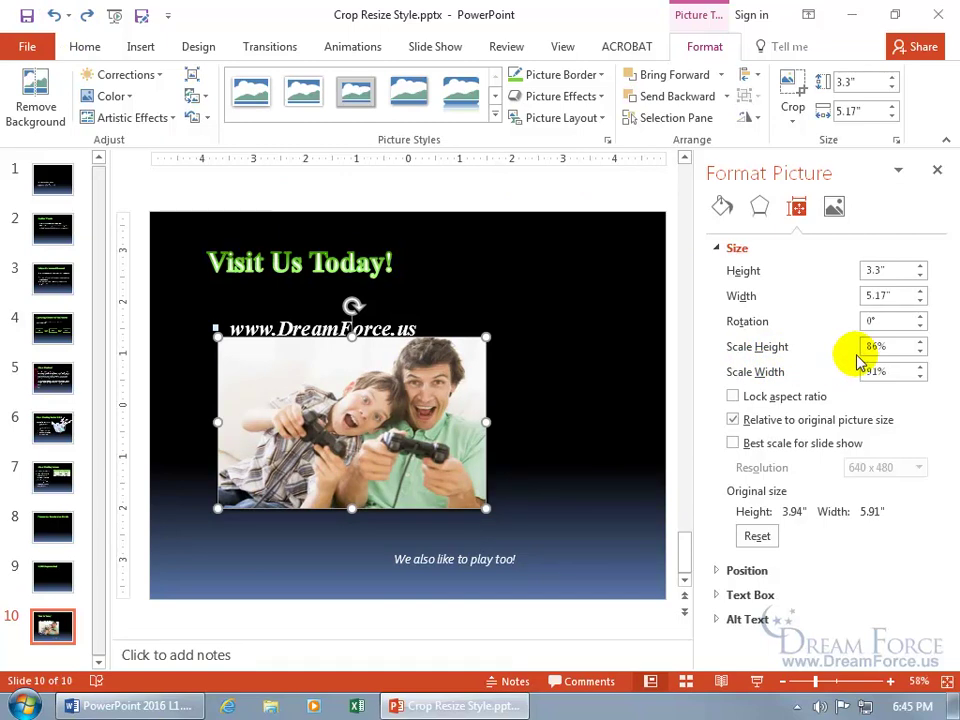
click(920, 342)
click(920, 342)
click(920, 342)
click(920, 342)
click(920, 342)
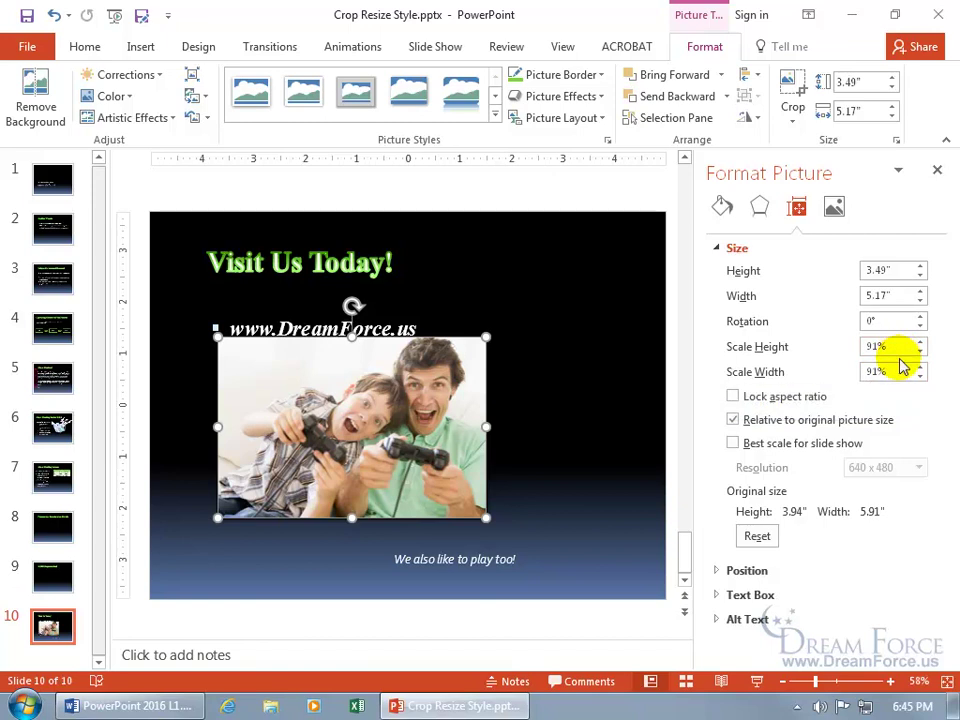
click(758, 538)
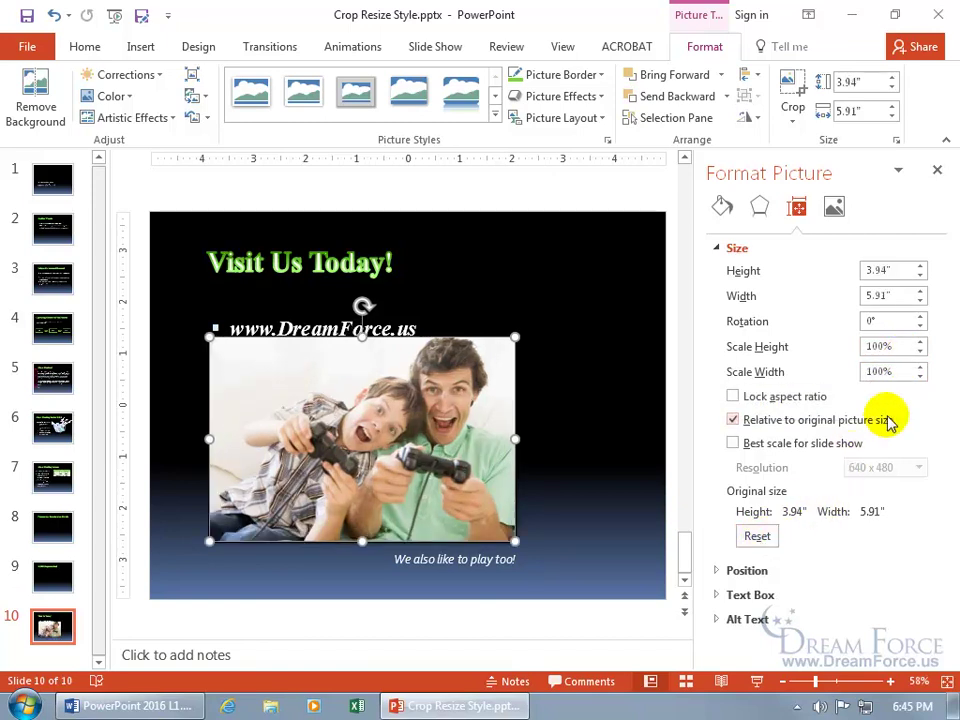
Narrow the width scale to 76%, then Reset Picture & Size back to 3.94" by 5.91"
click(920, 377)
click(920, 377)
click(920, 377)
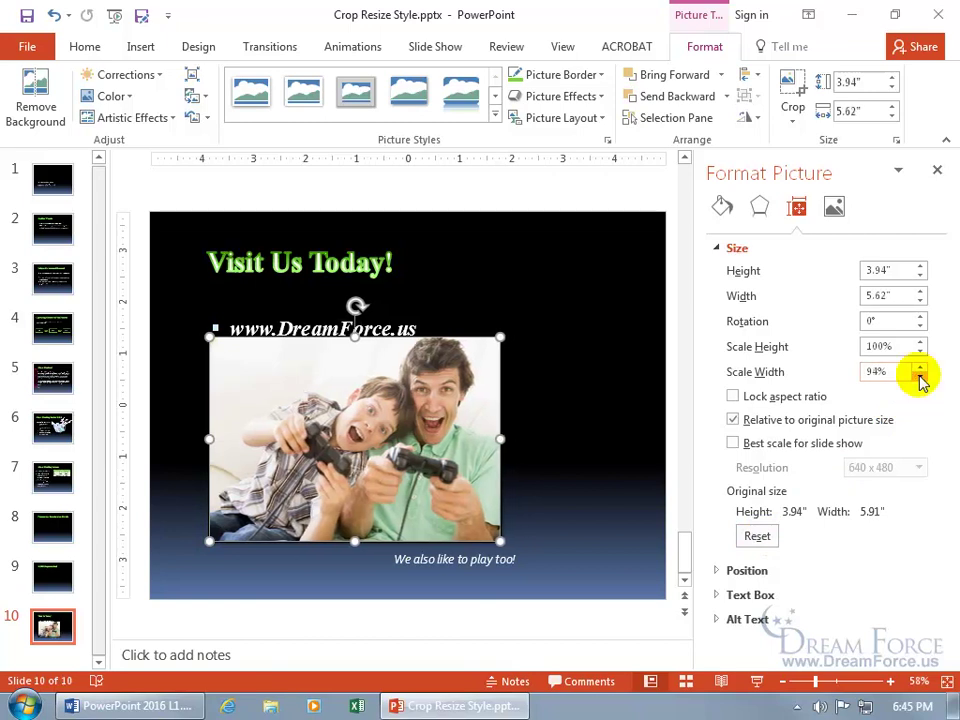
click(920, 377)
click(920, 377)
click(920, 377)
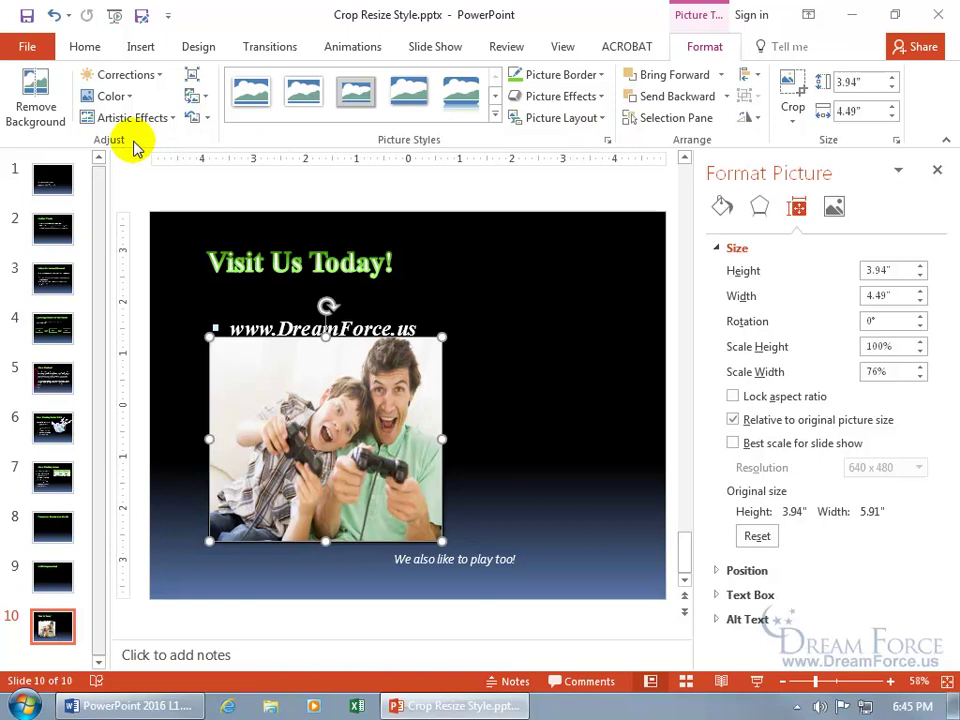
click(209, 120)
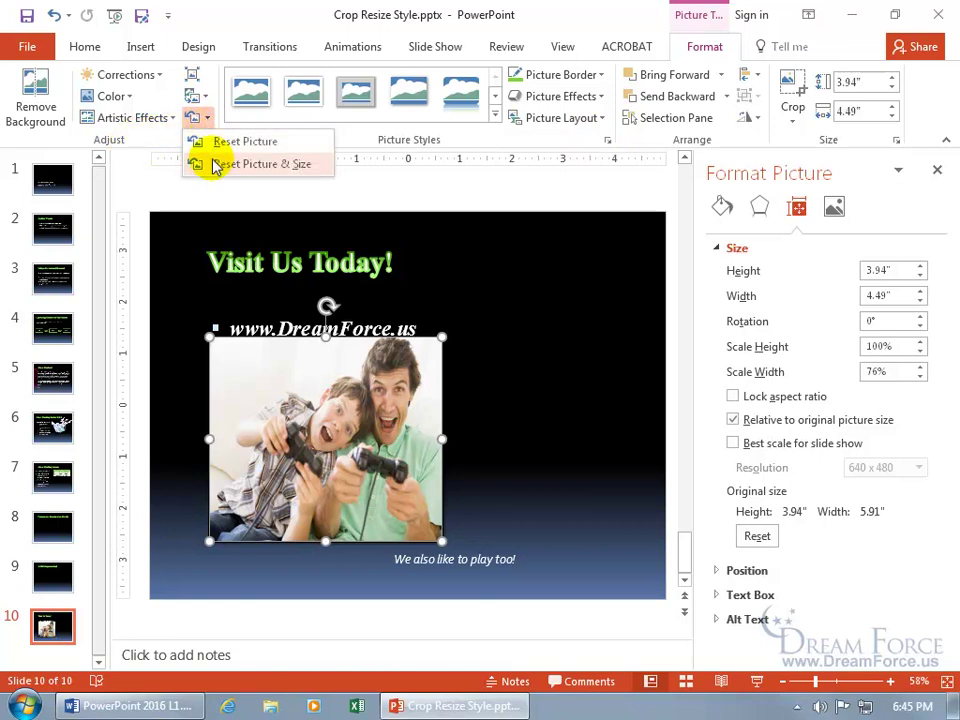
click(215, 165)
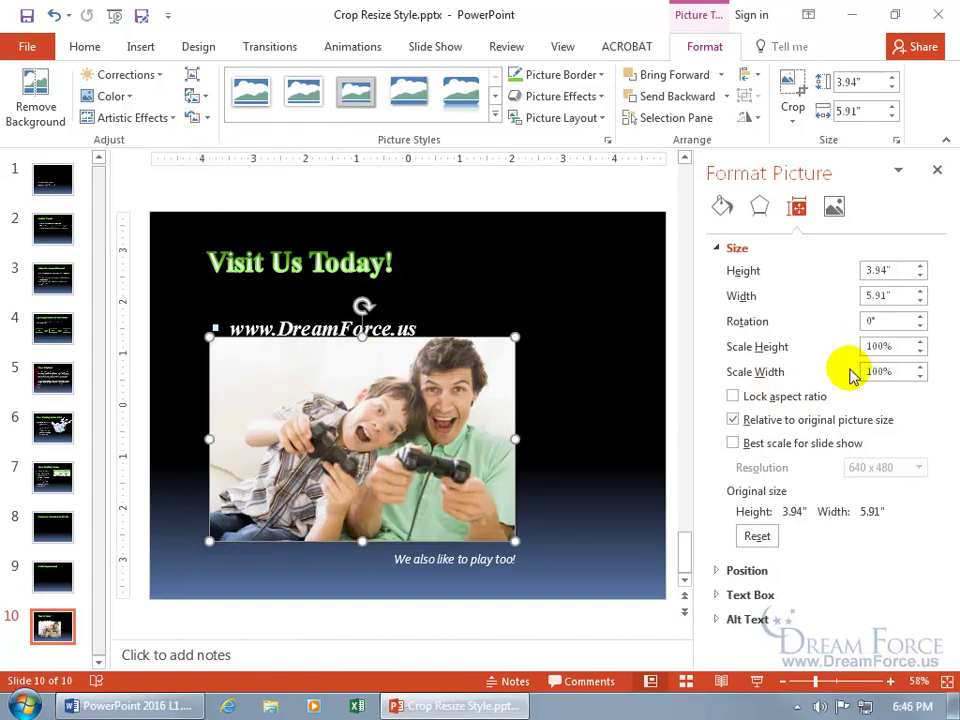
click(937, 172)
click(489, 439)
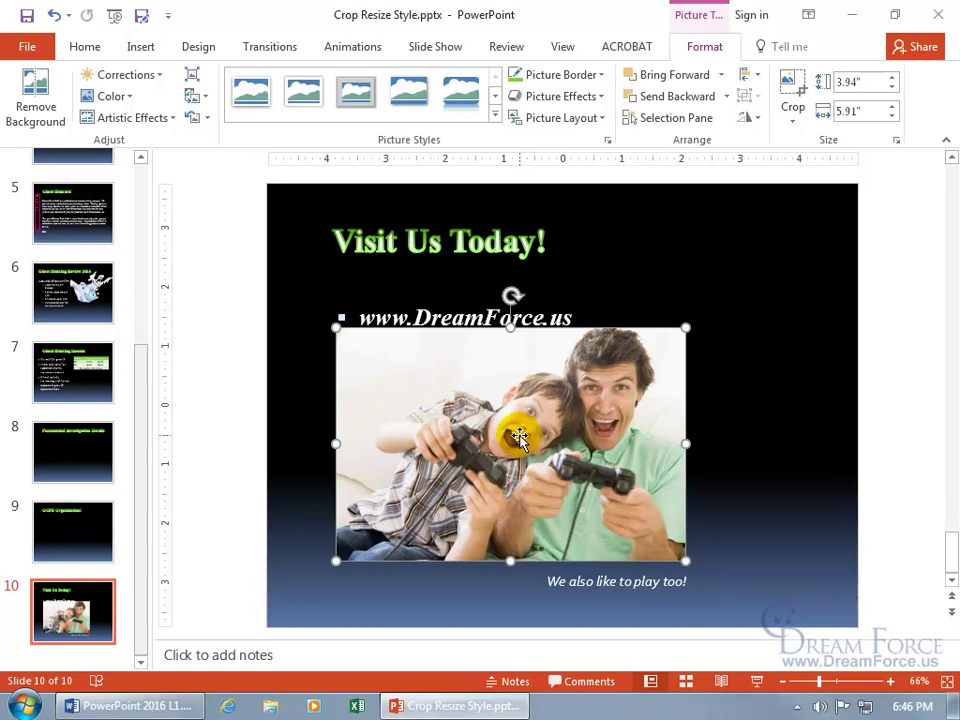
key(Up)
key(Up)
key(Down)
key(Down)
key(Down)
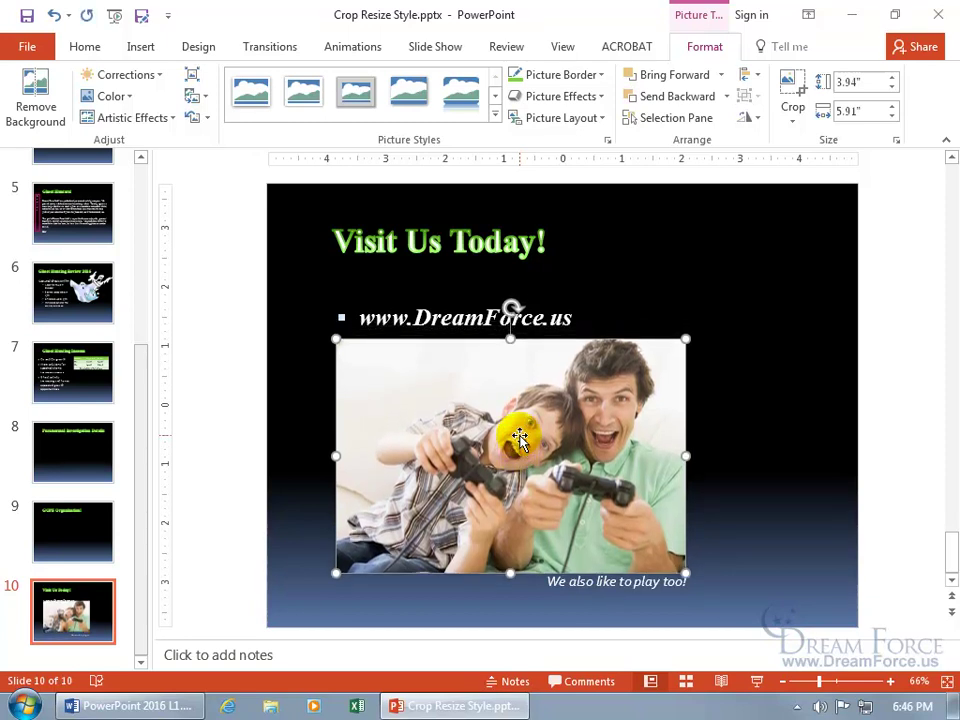
key(Up)
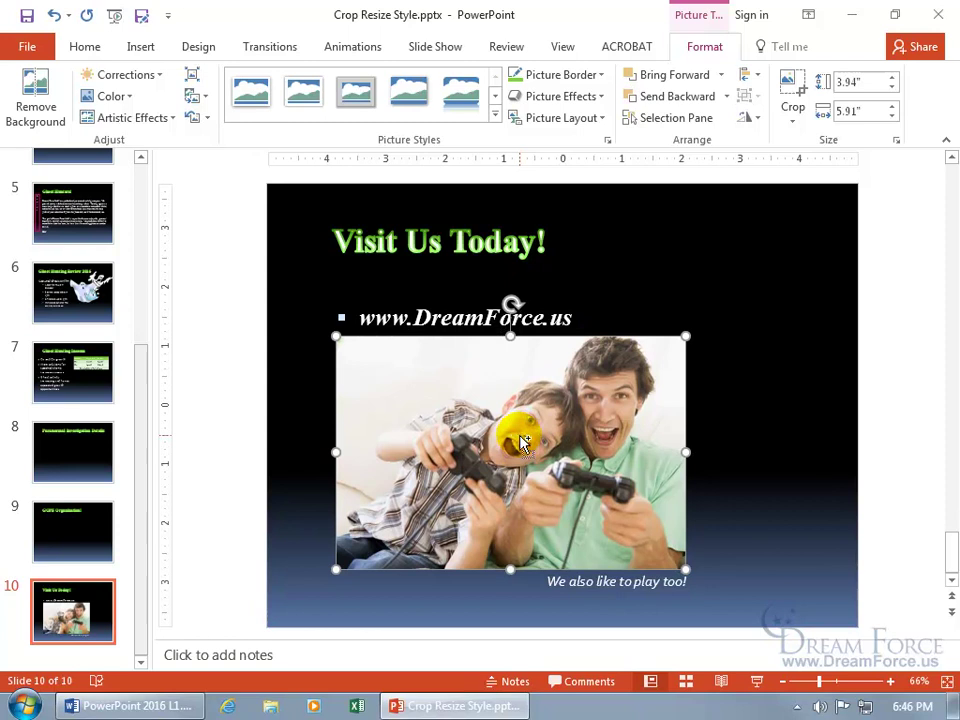
key(Up)
key(Up)
key(Up)
key(Down)
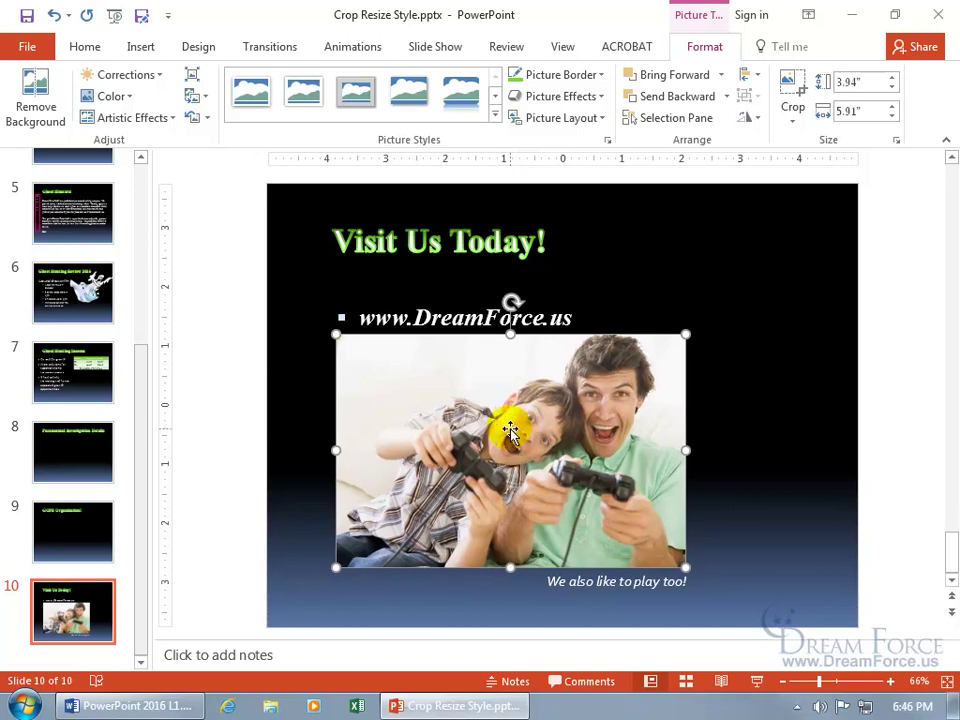
mouse_move(510, 430)
mouse_down()
mouse_move(514, 403)
mouse_move(527, 430)
mouse_up()
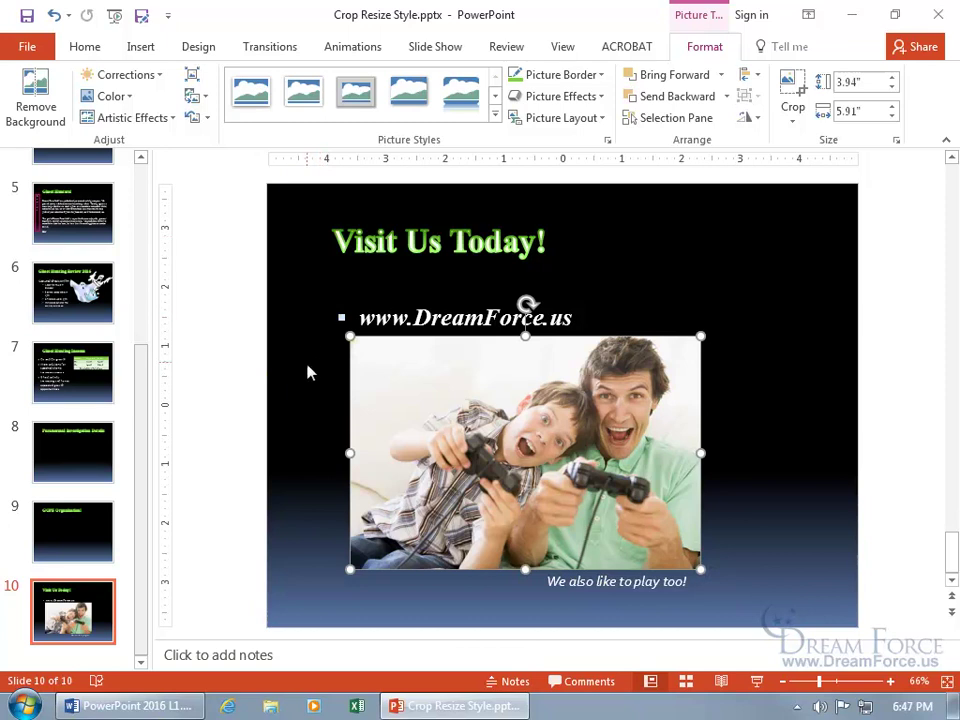
Show the photo's Size & Properties settings in Format Picture with the Position section expanded
click(347, 380)
right_click(484, 389)
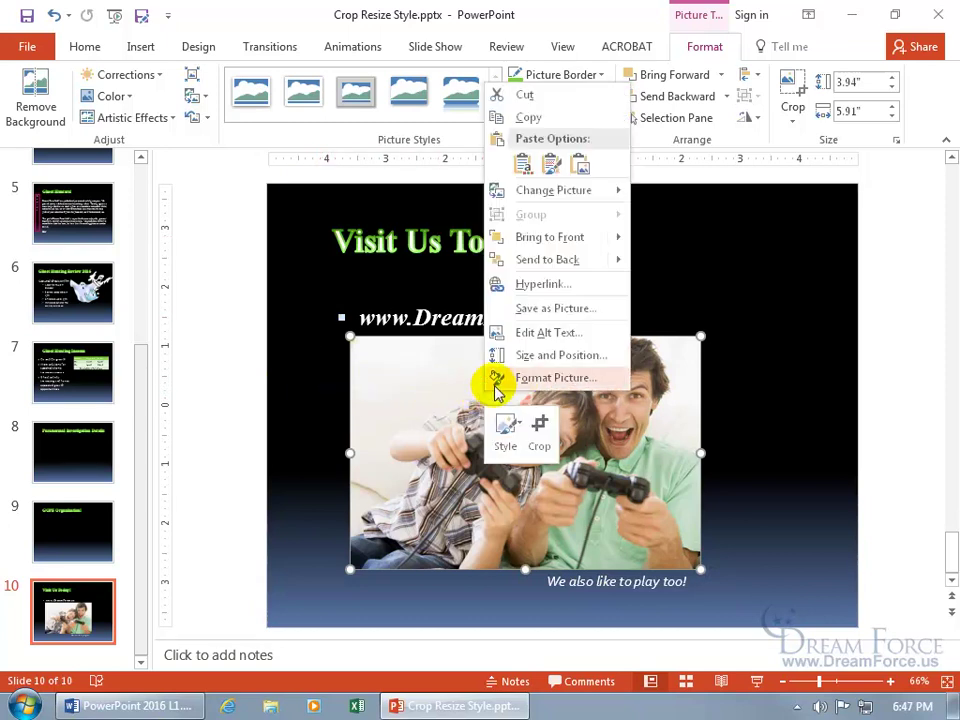
click(520, 386)
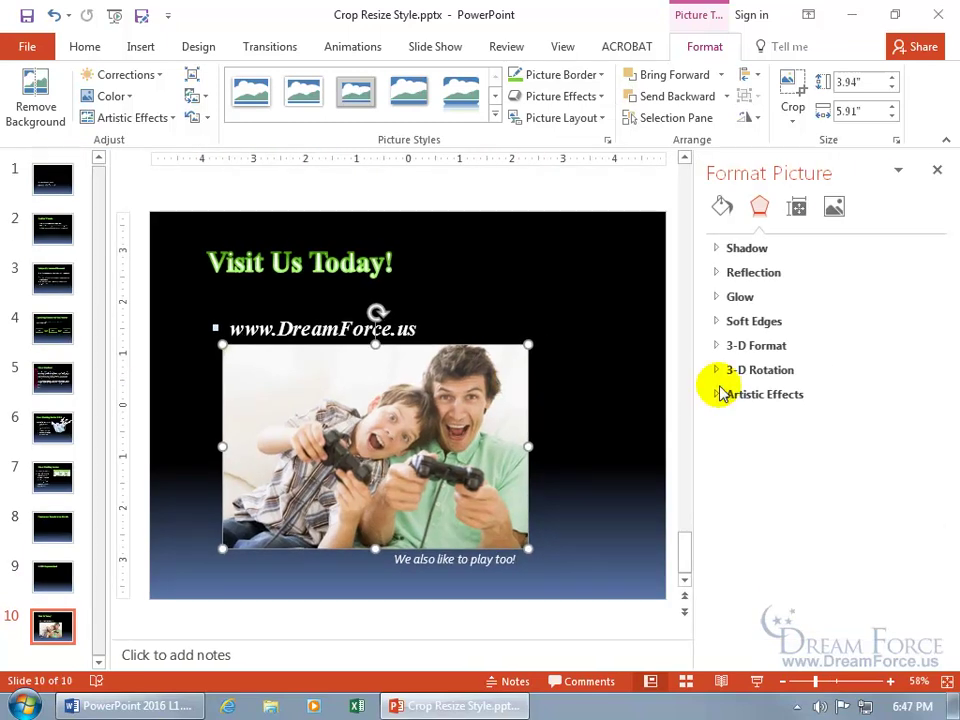
click(799, 208)
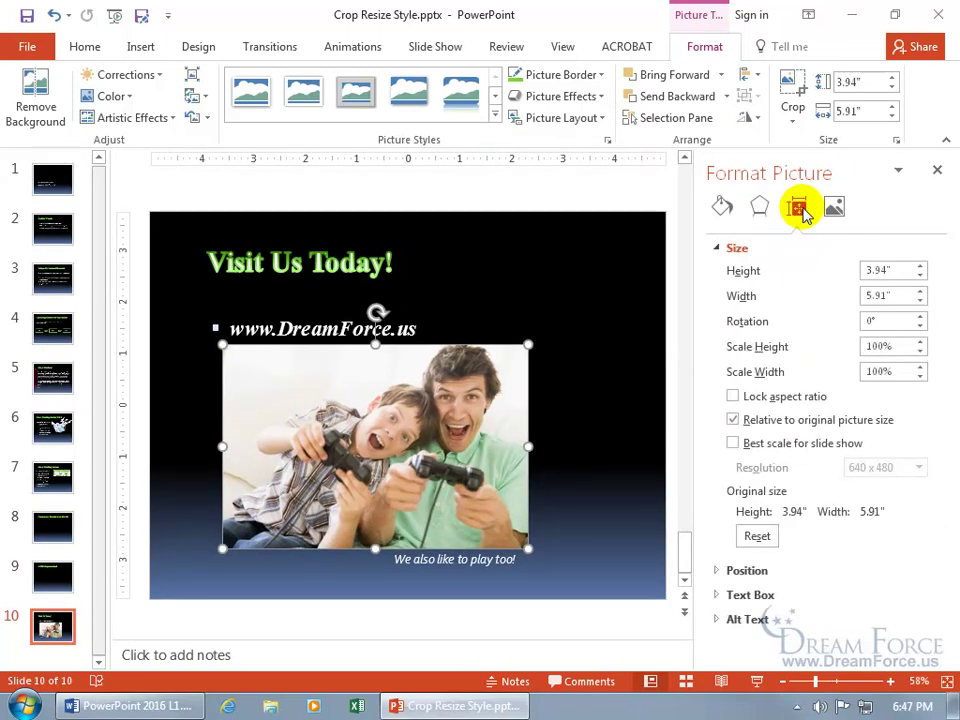
click(937, 170)
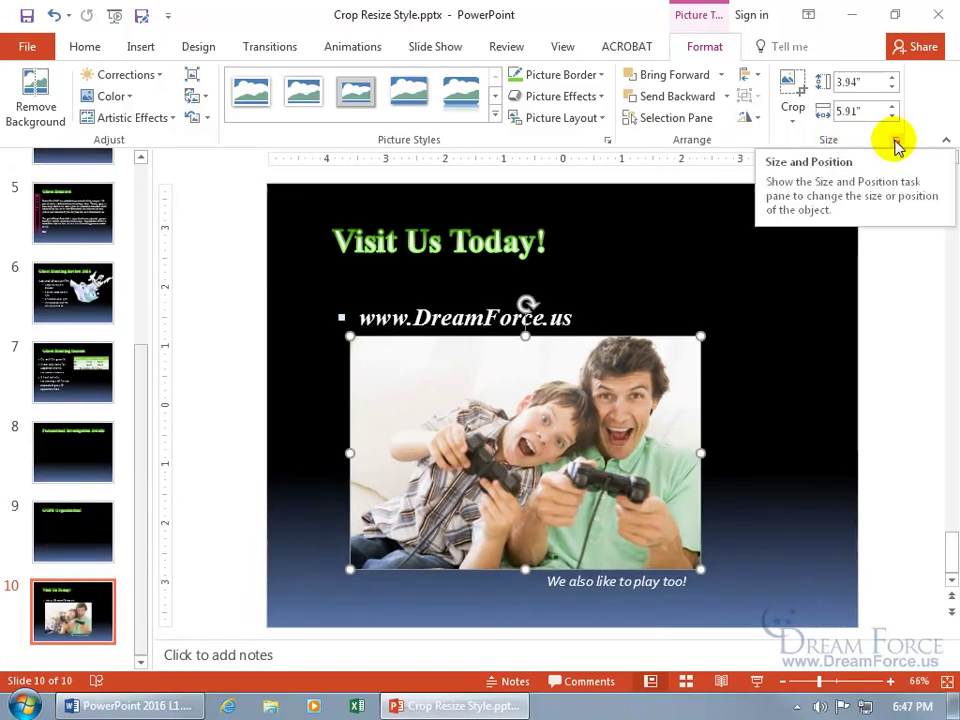
click(897, 145)
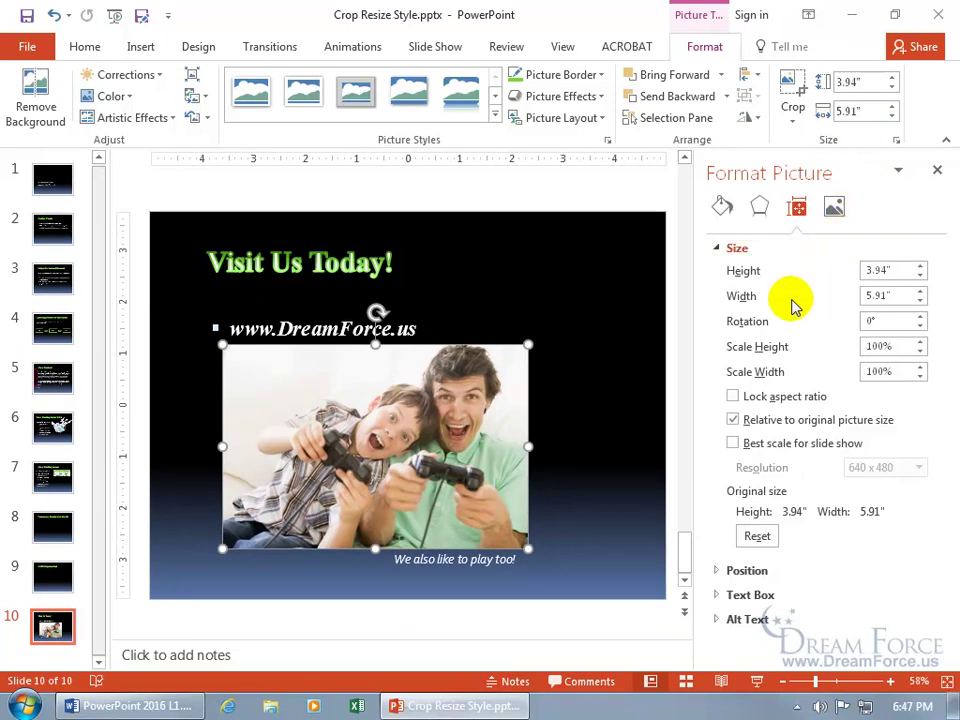
click(720, 572)
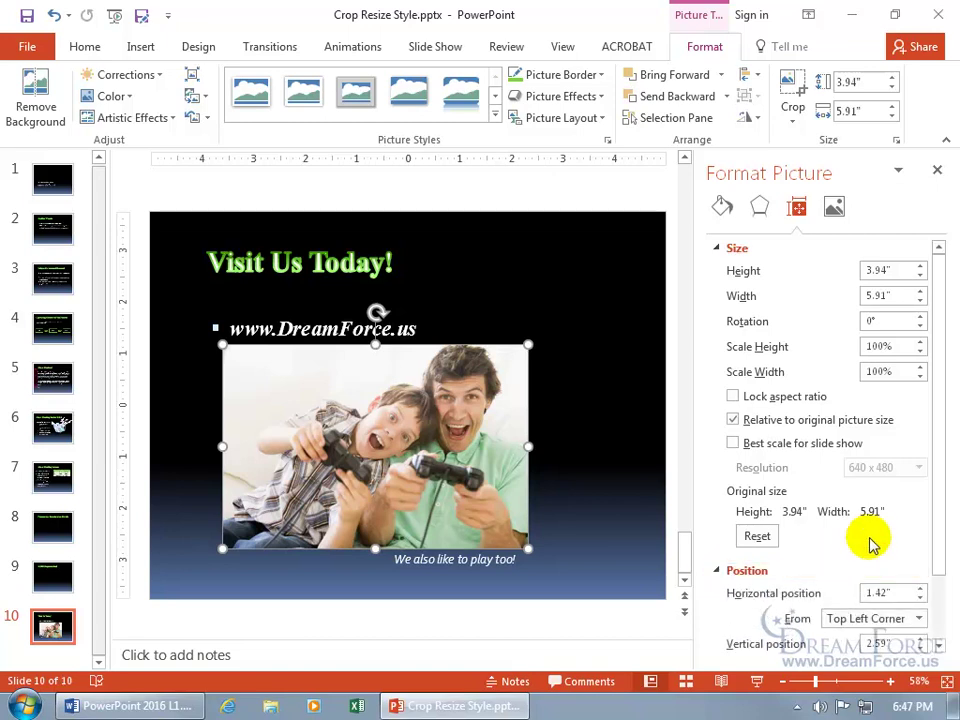
drag(939, 527, 940, 605)
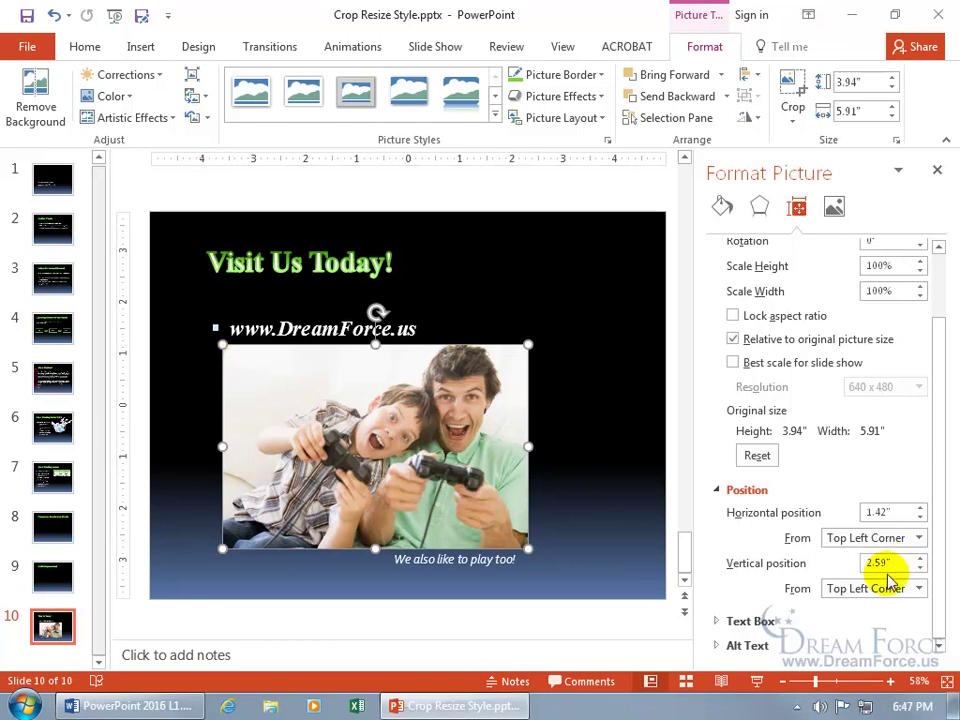
Position the photo at 1.3" horizontal and 2.5" vertical from Top Left Corner, then close the pane
click(920, 518)
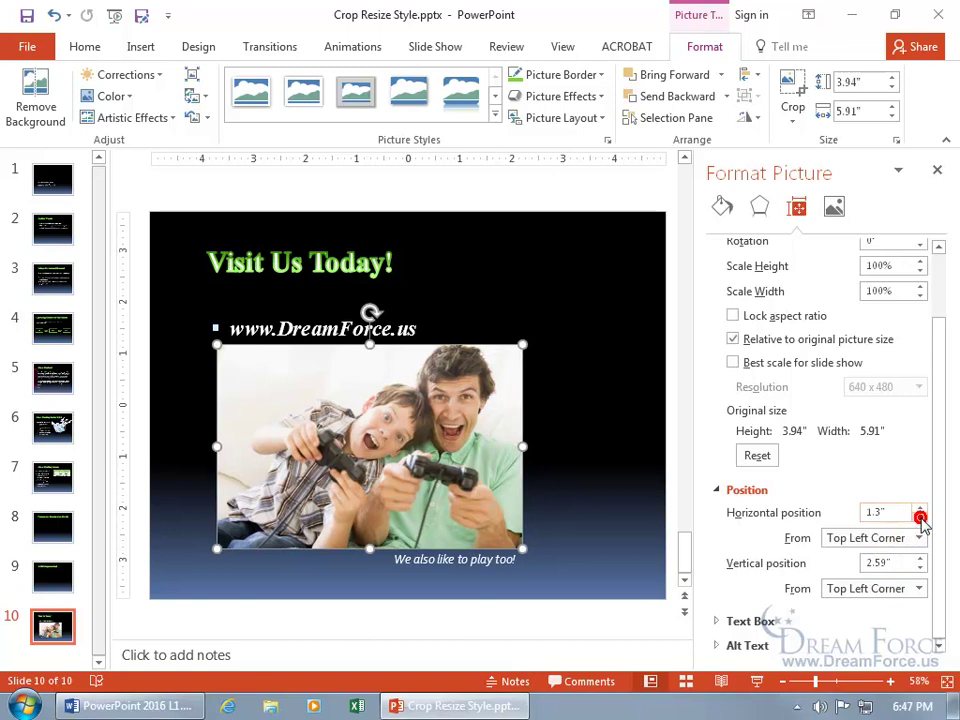
click(920, 568)
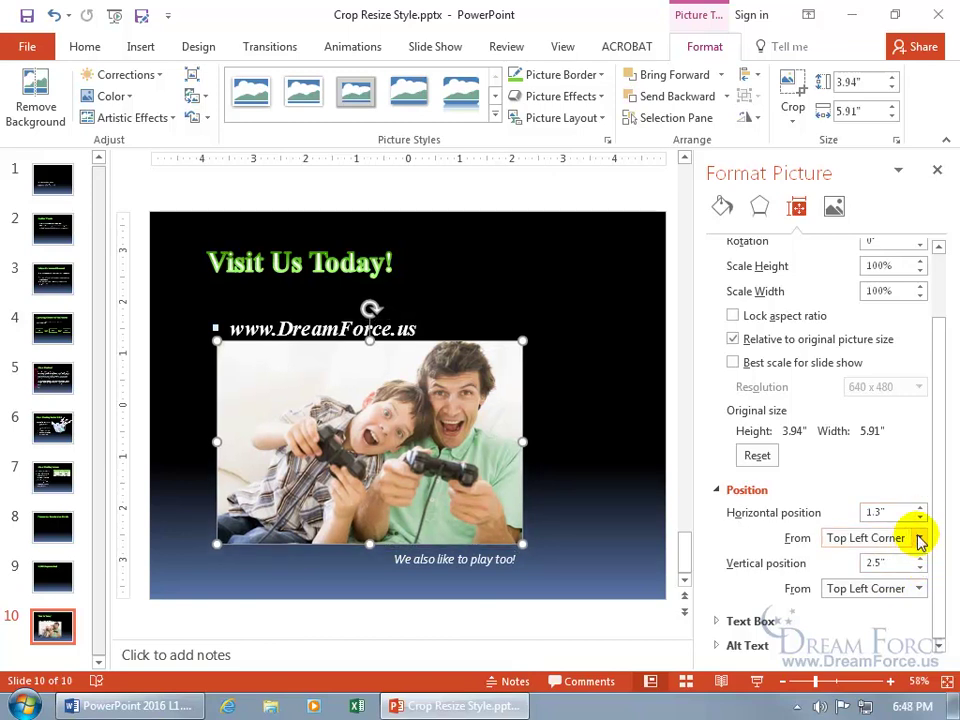
click(920, 538)
click(889, 576)
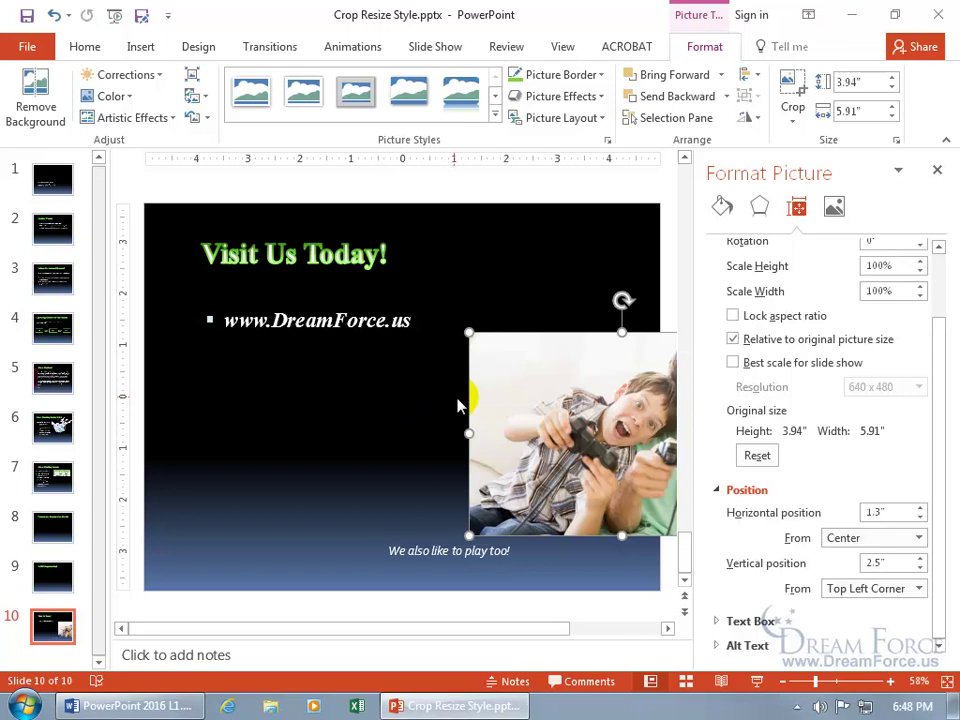
click(873, 538)
click(863, 556)
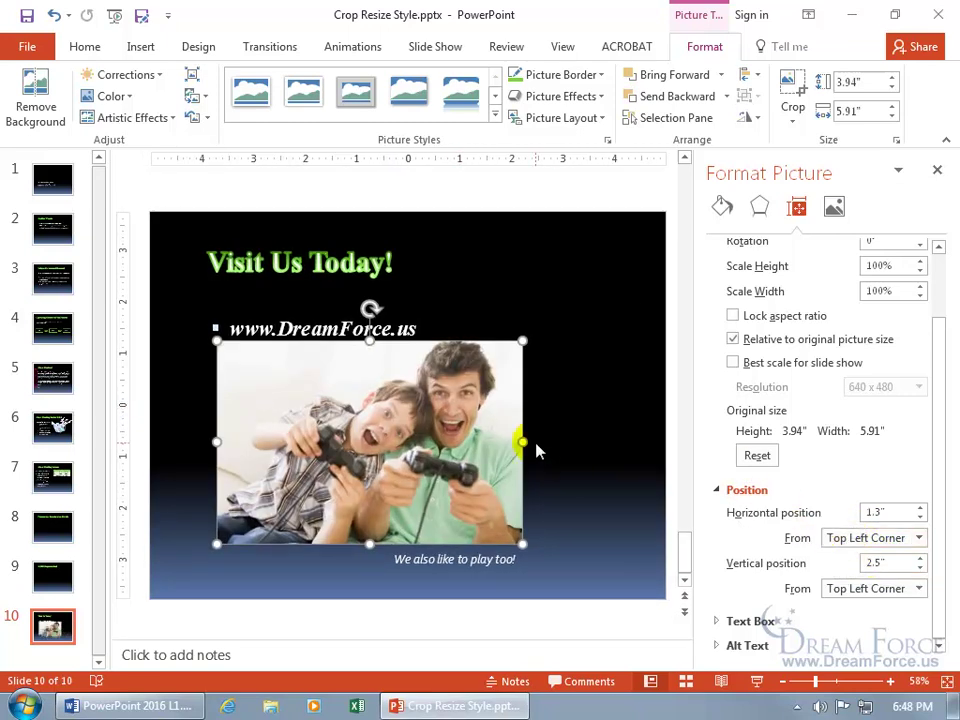
click(940, 172)
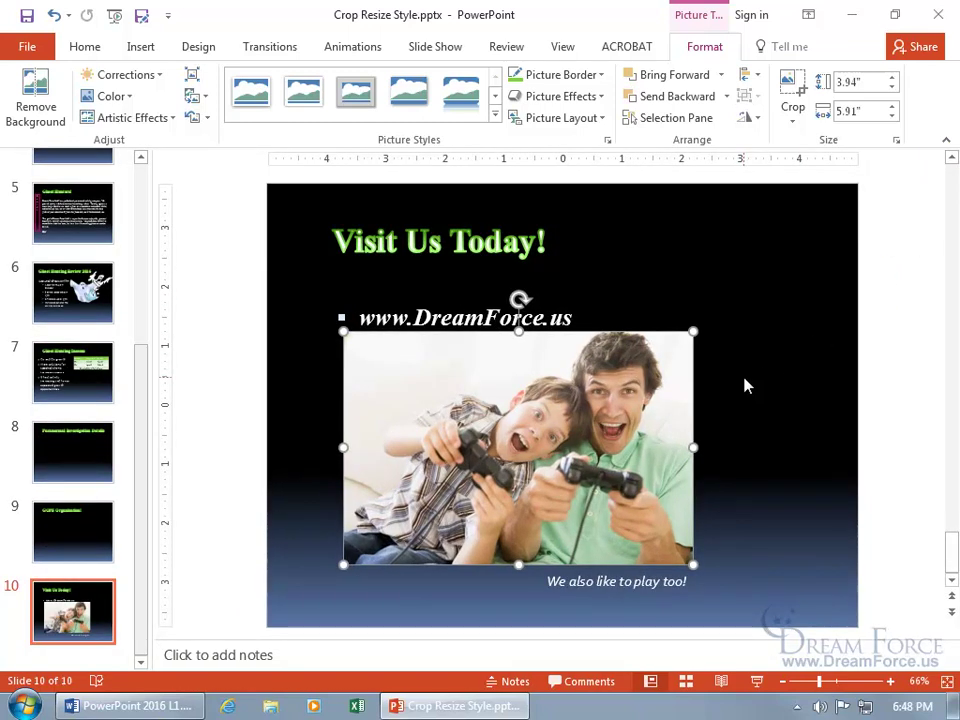
click(672, 384)
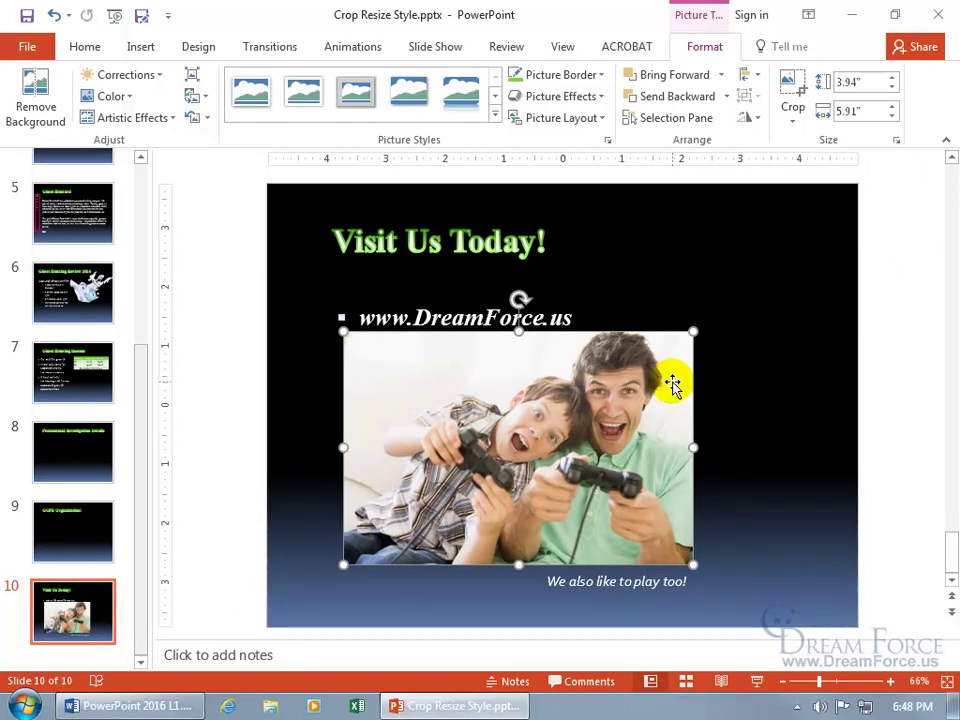
right_click(526, 397)
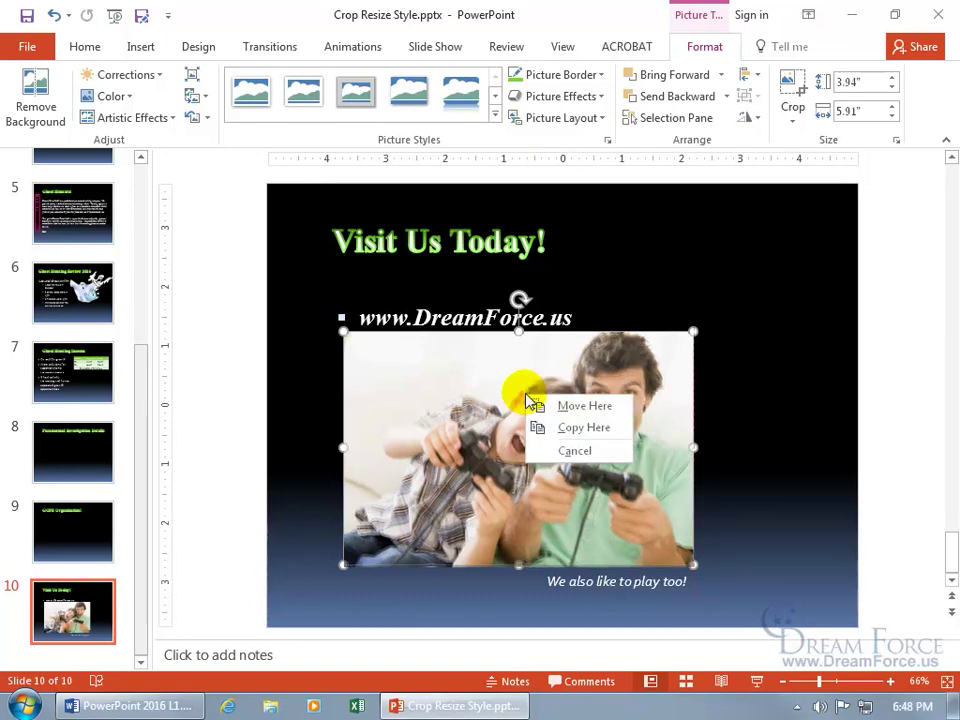
click(560, 428)
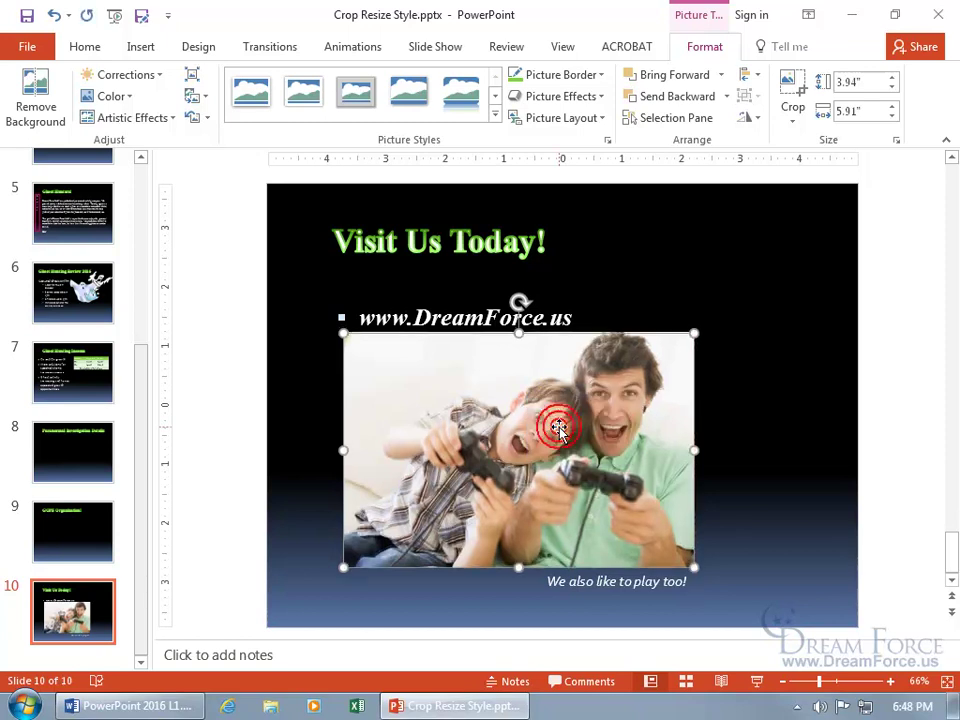
drag(550, 407, 598, 437)
key(Delete)
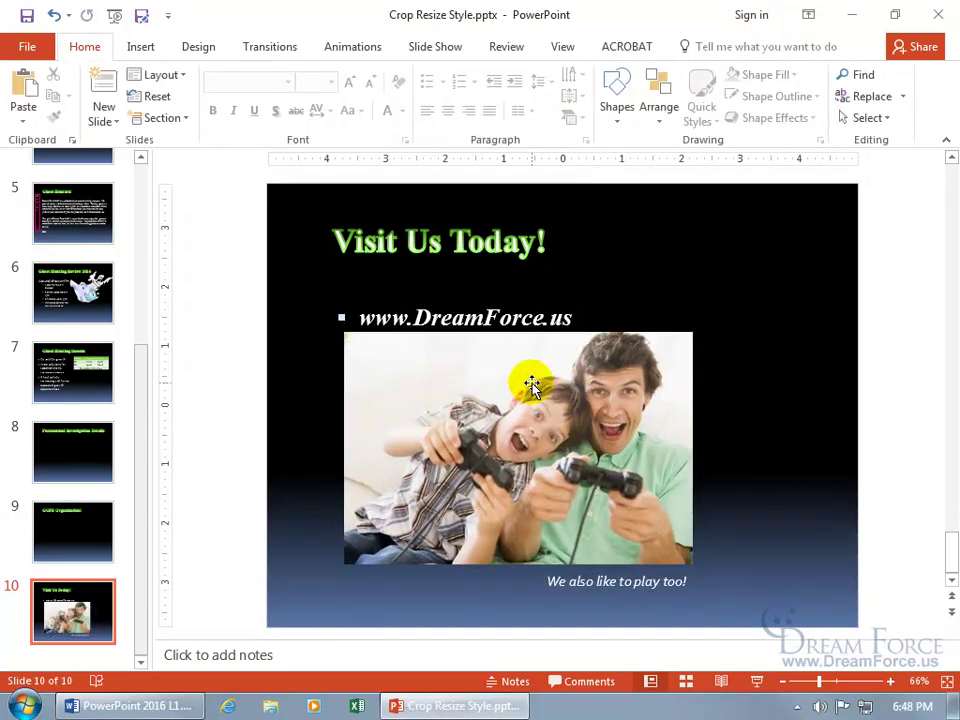
right_click(531, 384)
click(578, 110)
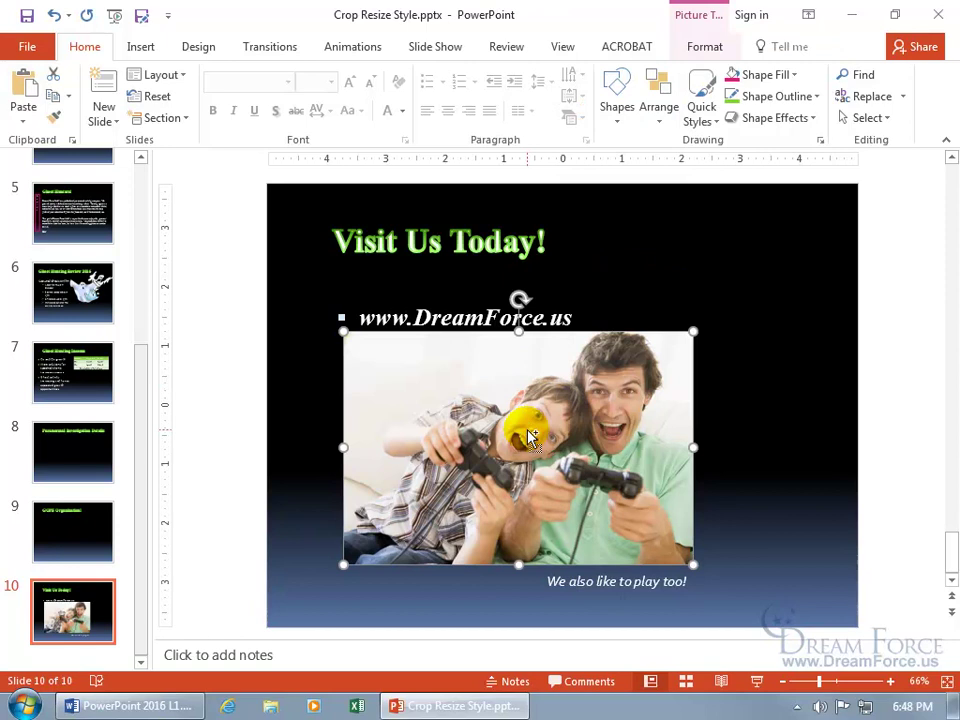
key(ctrl+v)
drag(524, 430, 533, 440)
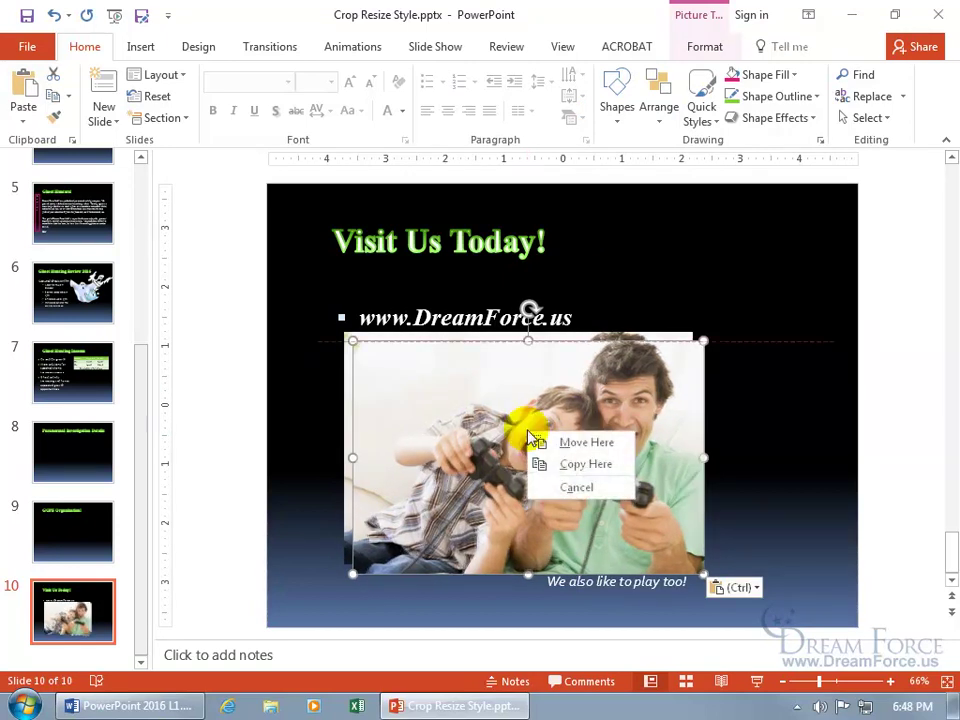
right_click(507, 423)
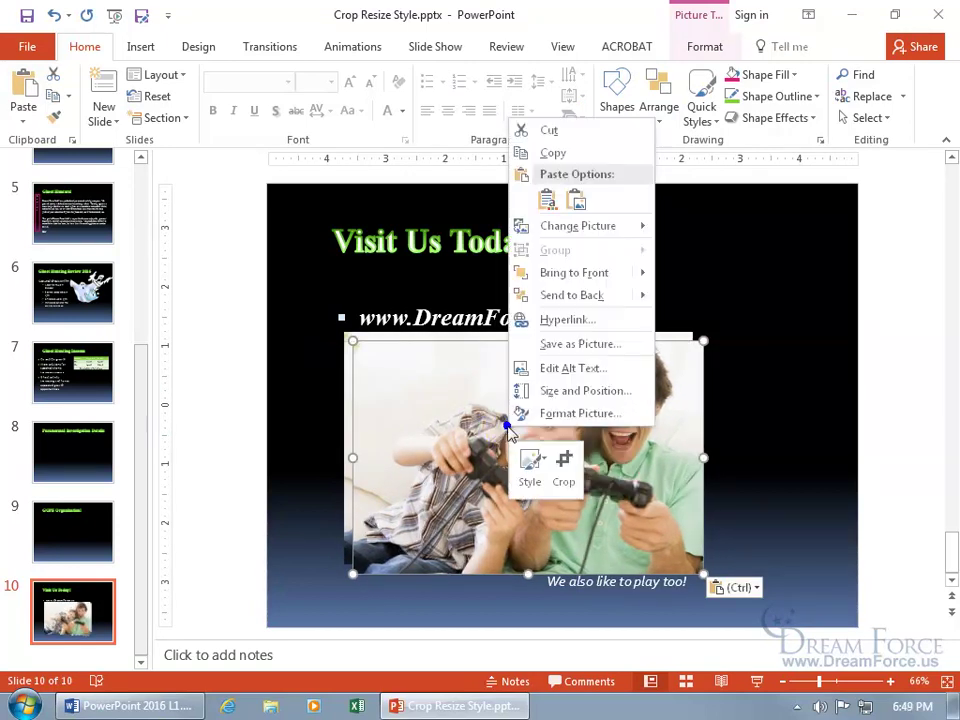
click(547, 199)
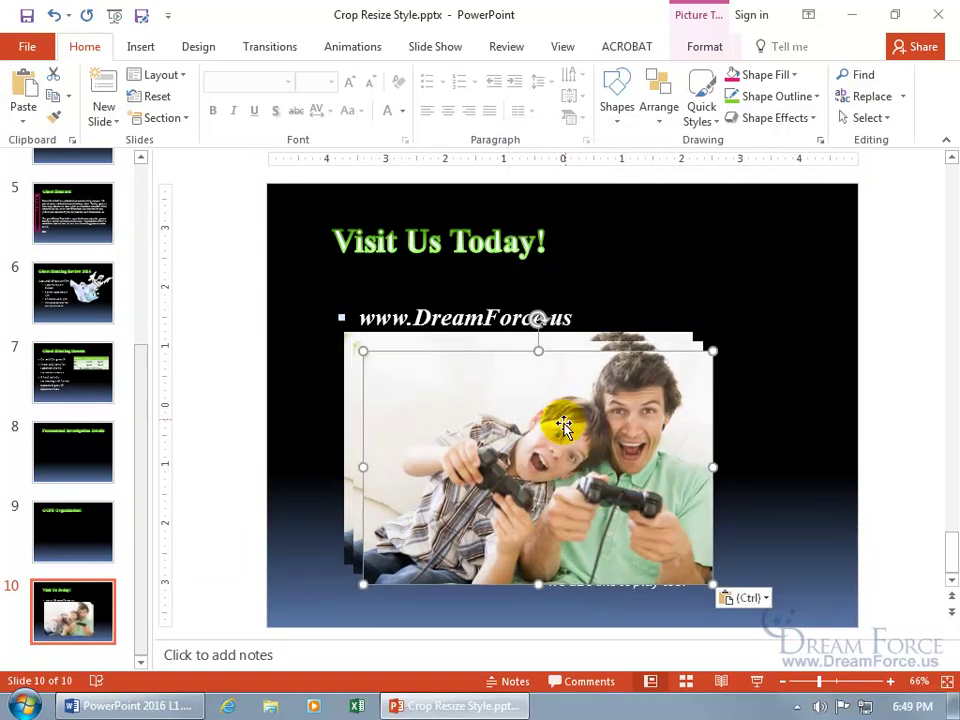
key(ctrl+z)
key(ctrl+z)
key(ctrl+z)
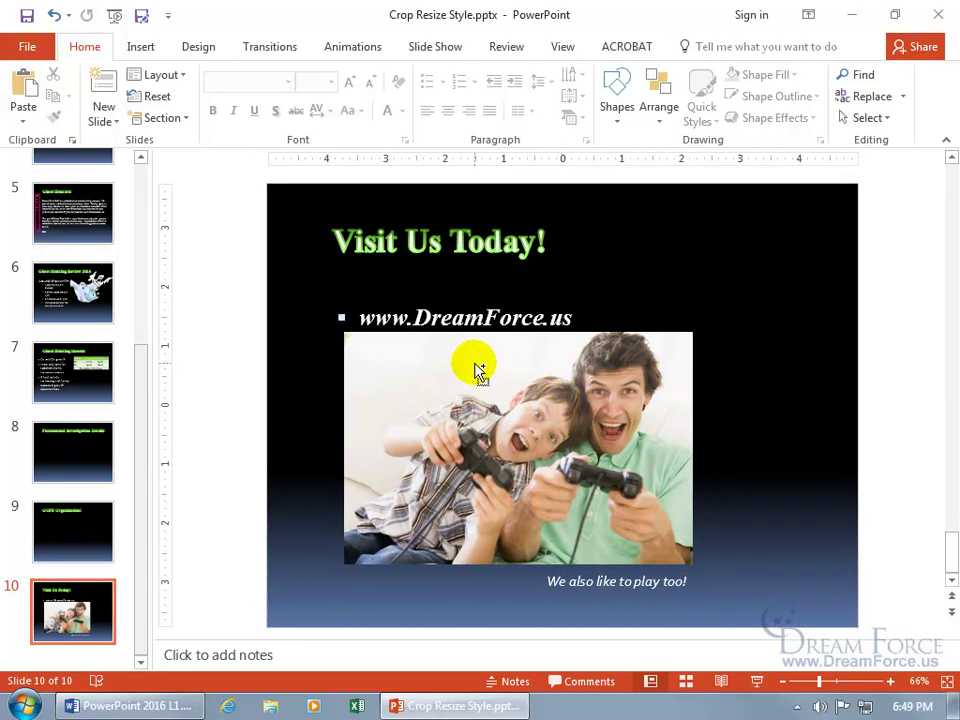
drag(478, 370, 518, 430)
drag(518, 430, 514, 425)
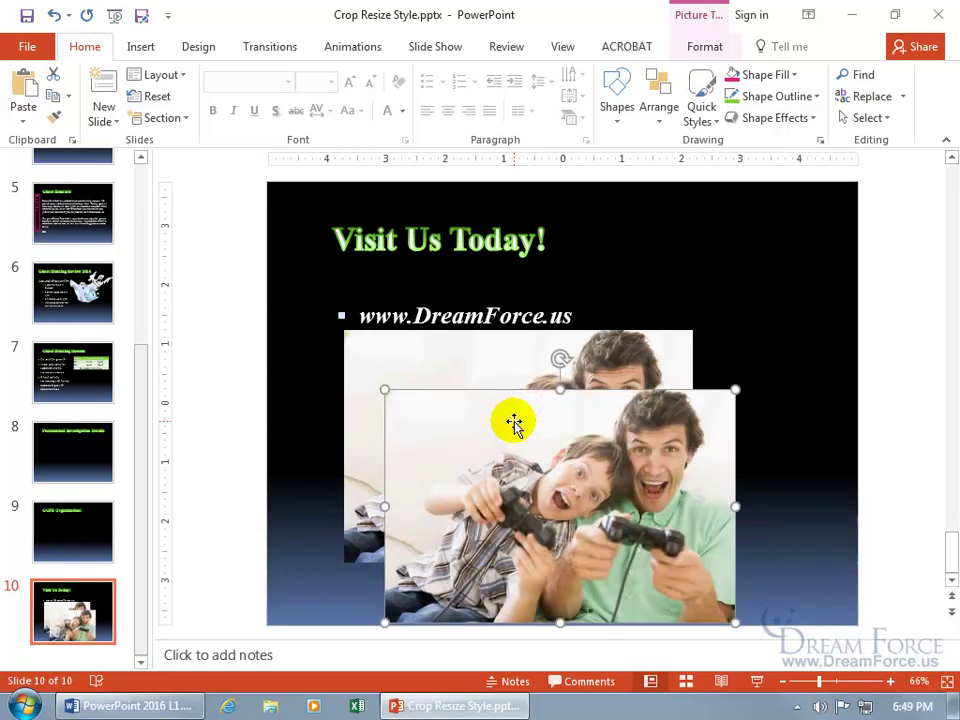
click(521, 431)
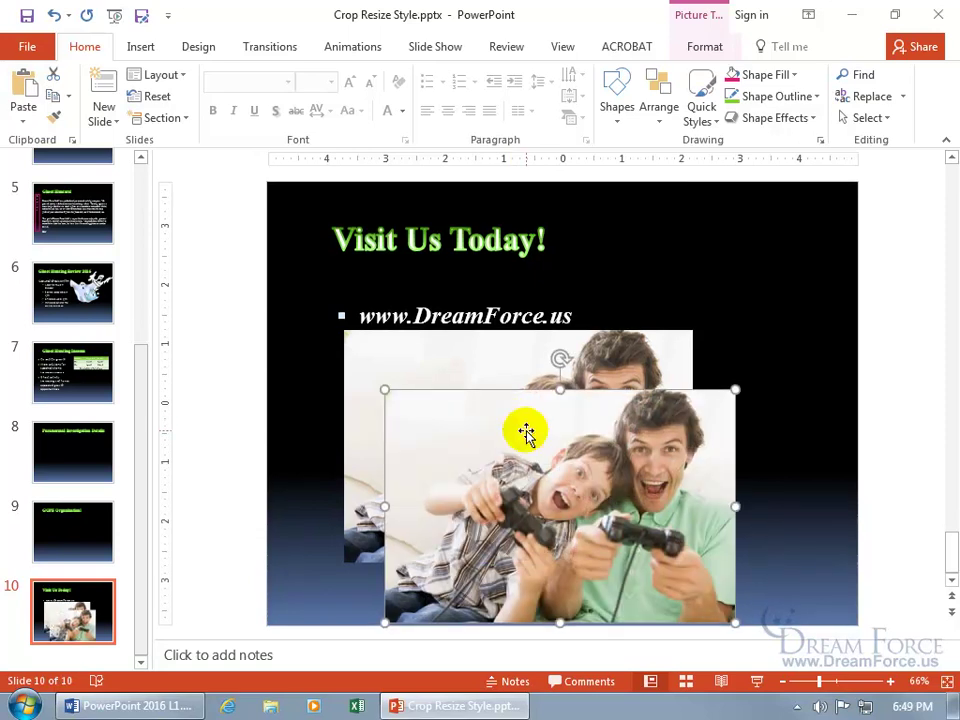
key(ctrl+z)
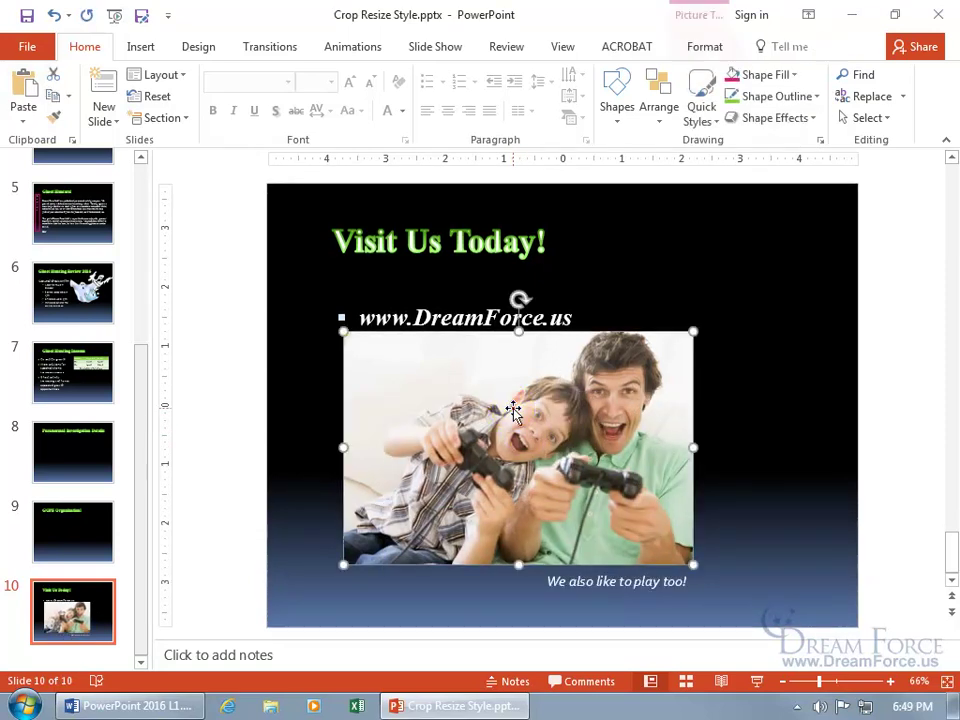
click(513, 410)
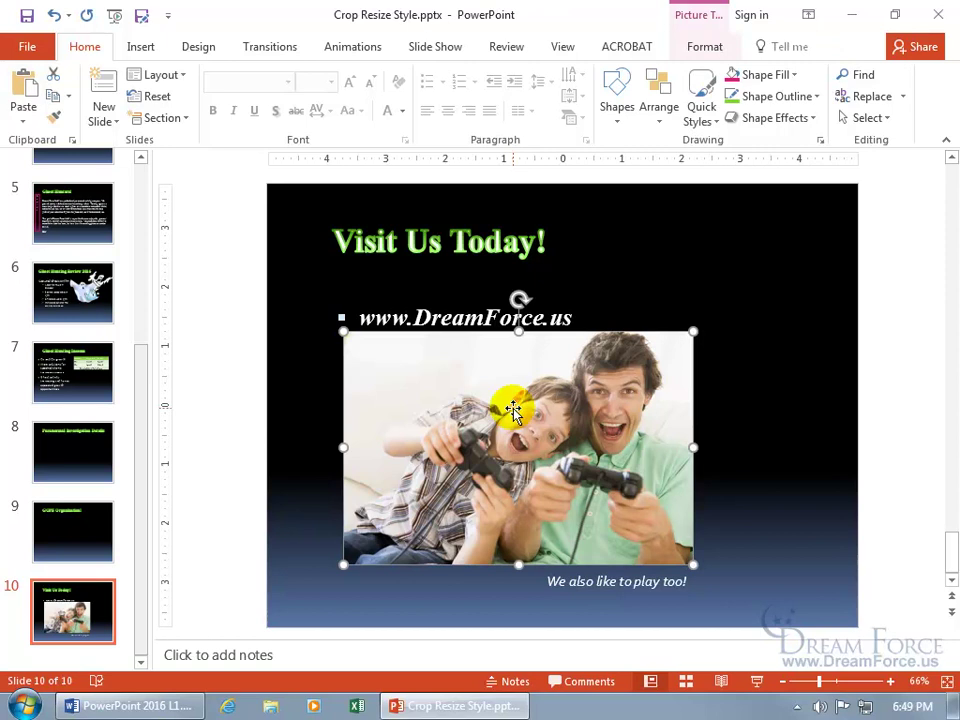
key(ctrl+y)
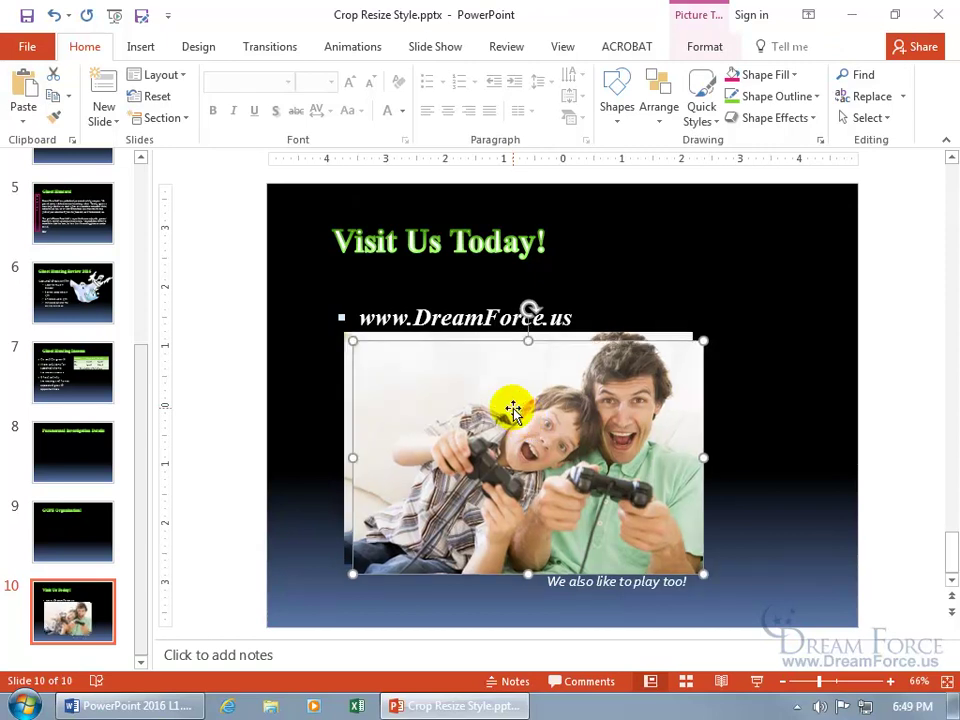
drag(521, 392, 553, 421)
drag(733, 369, 621, 476)
drag(563, 514, 548, 490)
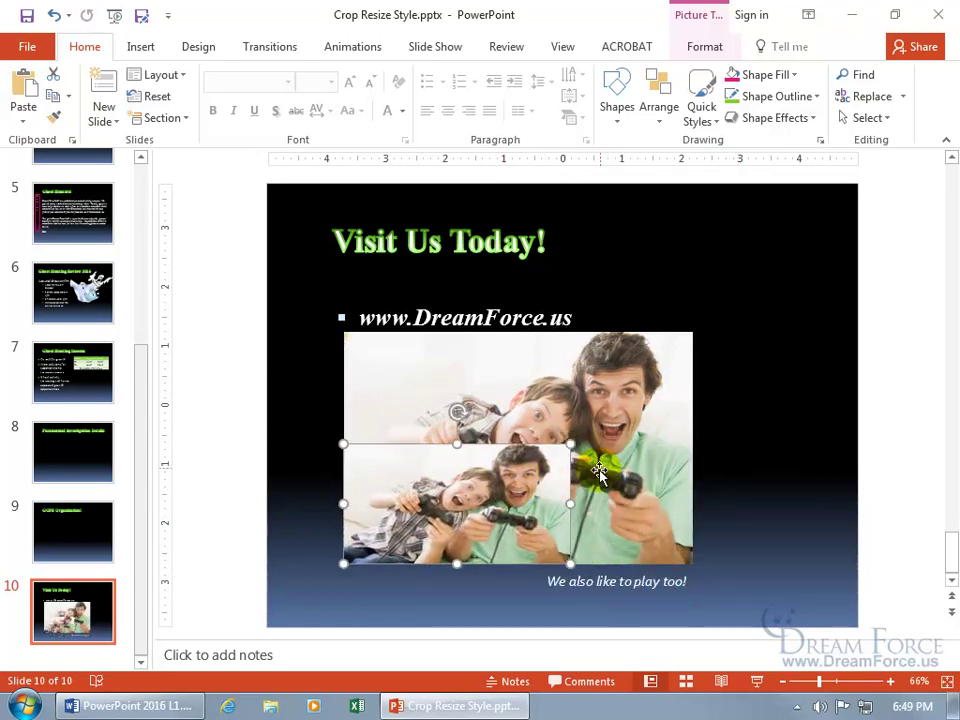
key(Delete)
click(520, 482)
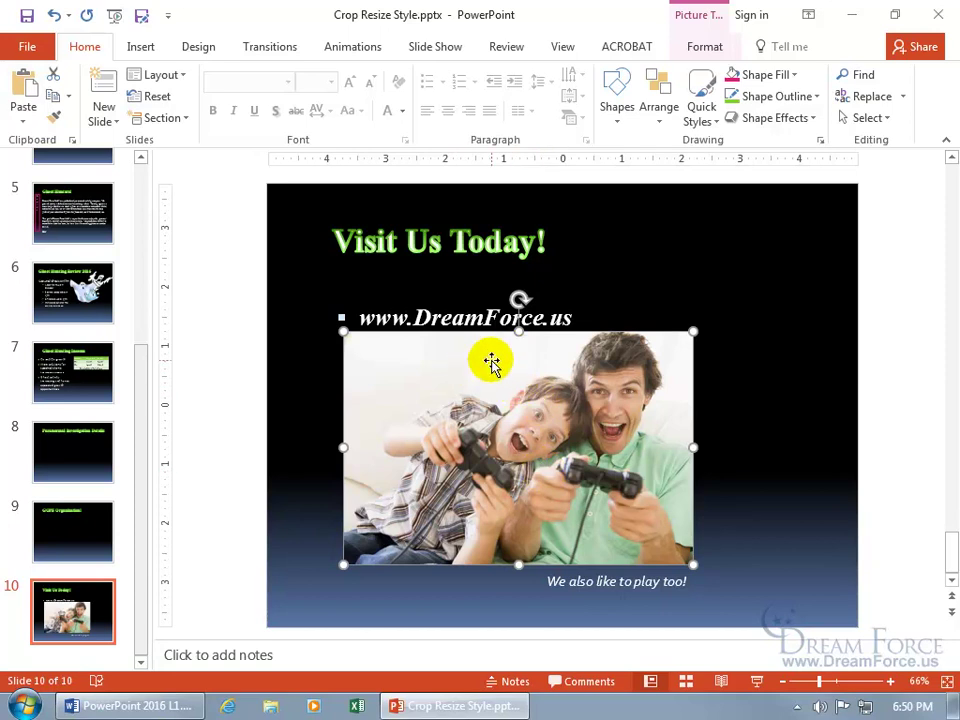
Apply Remove Background to the gaming photo and keep the result
click(706, 48)
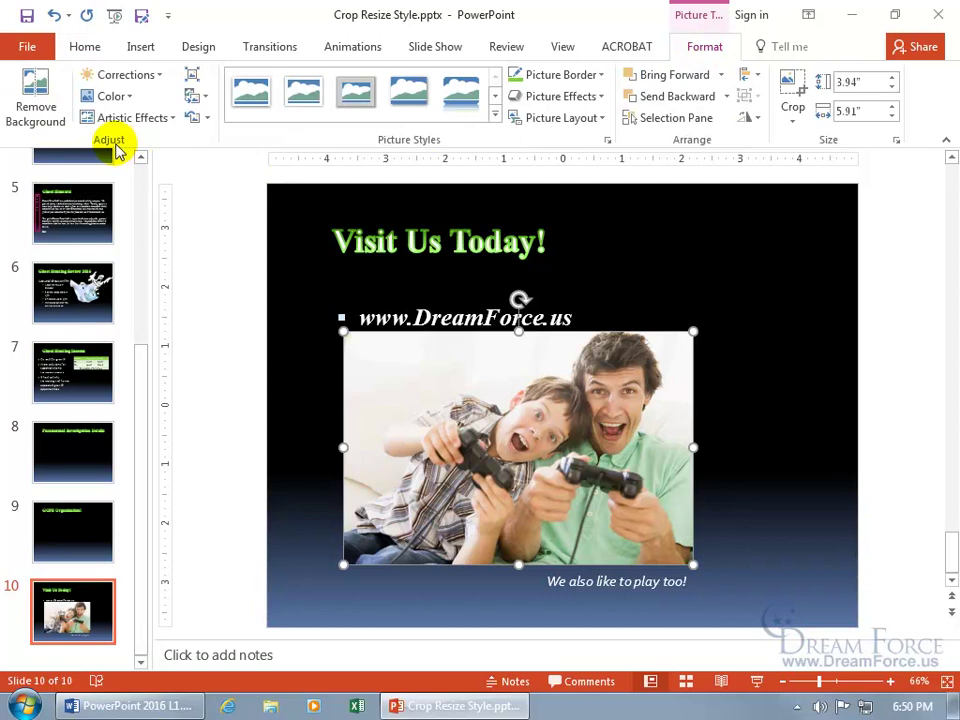
click(35, 105)
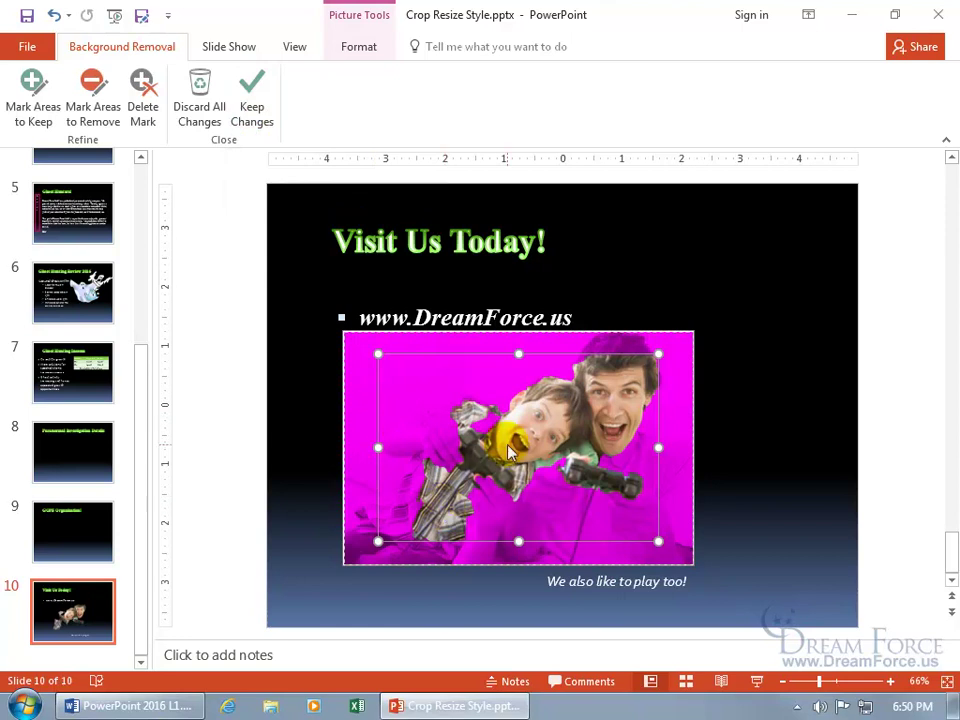
click(251, 89)
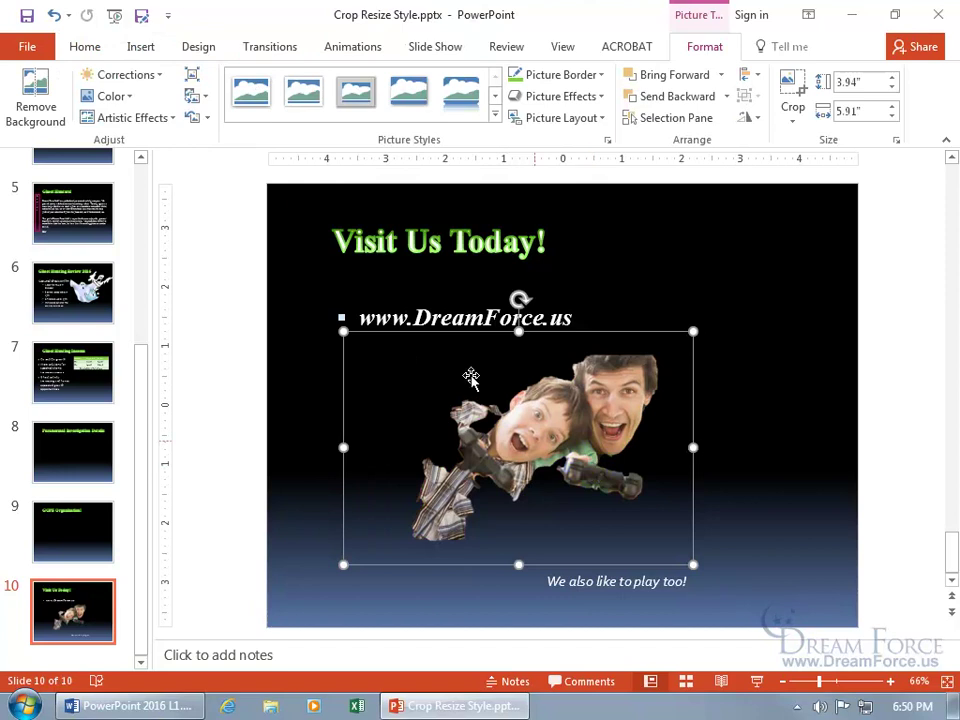
Restart background removal and stretch the keep area to the photo's corners to include both figures
click(38, 103)
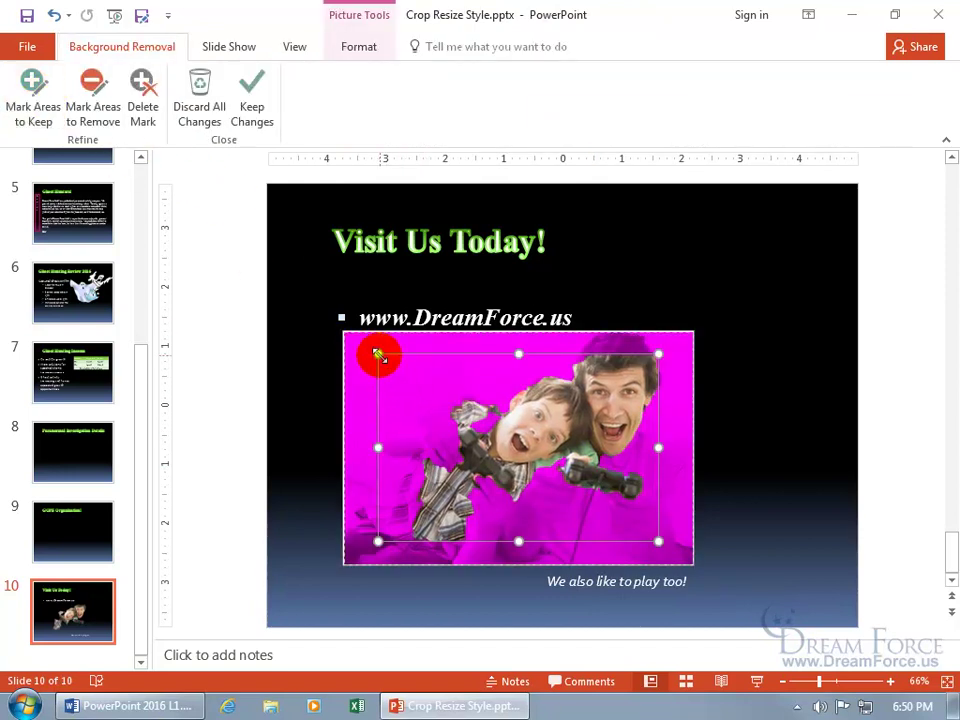
click(378, 446)
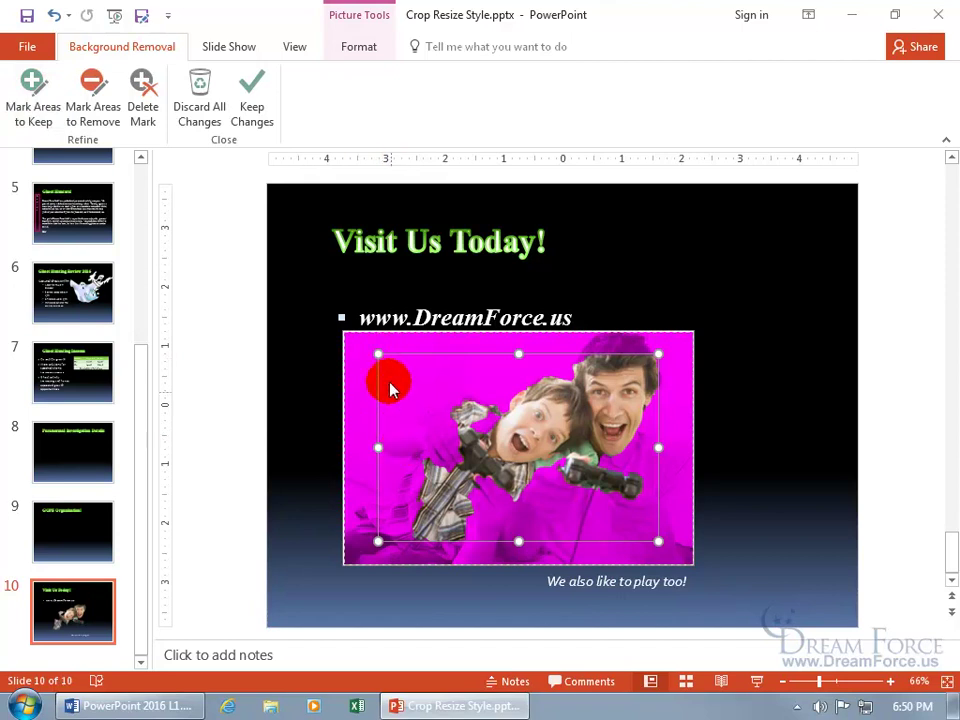
drag(377, 349, 354, 341)
drag(660, 543, 685, 558)
click(512, 450)
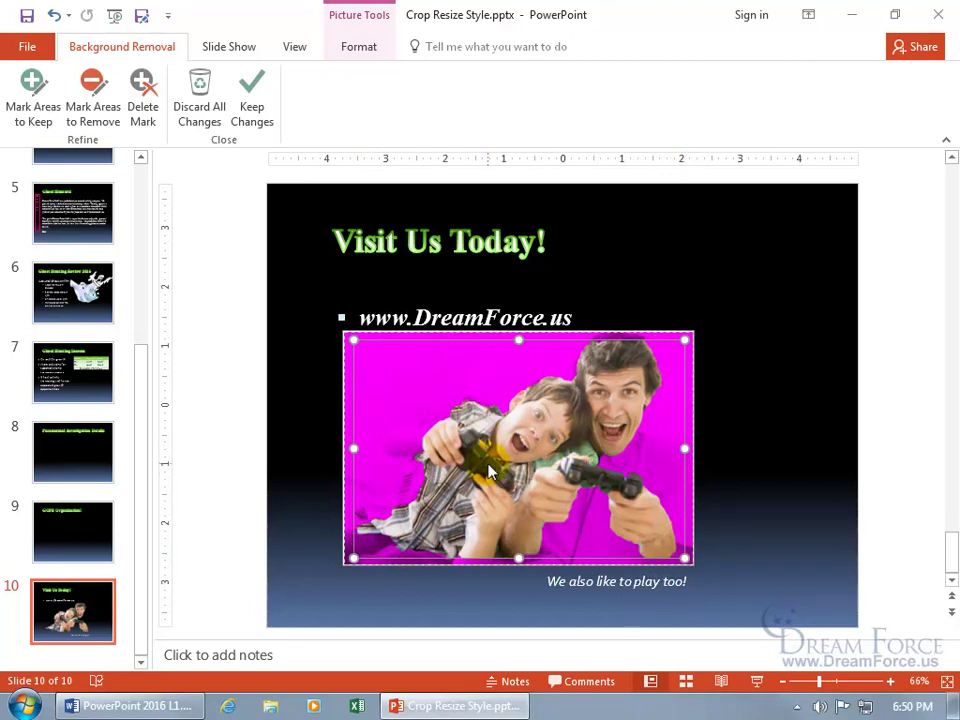
click(422, 430)
click(579, 504)
Mark the boy's arm and the man's shoulder as areas to keep
click(30, 104)
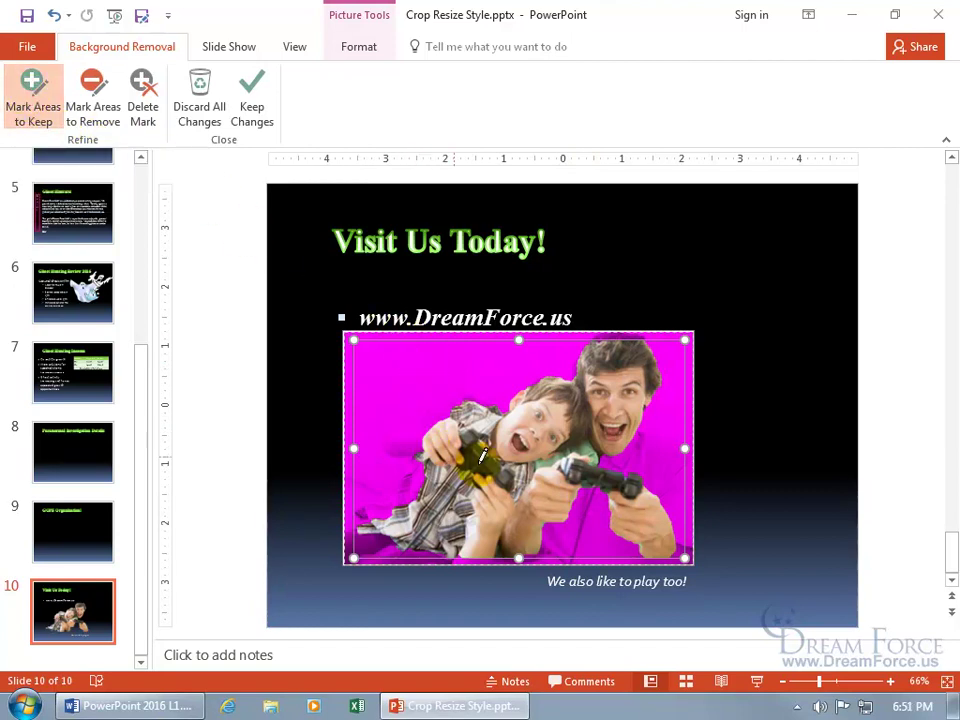
drag(574, 562, 600, 498)
click(680, 495)
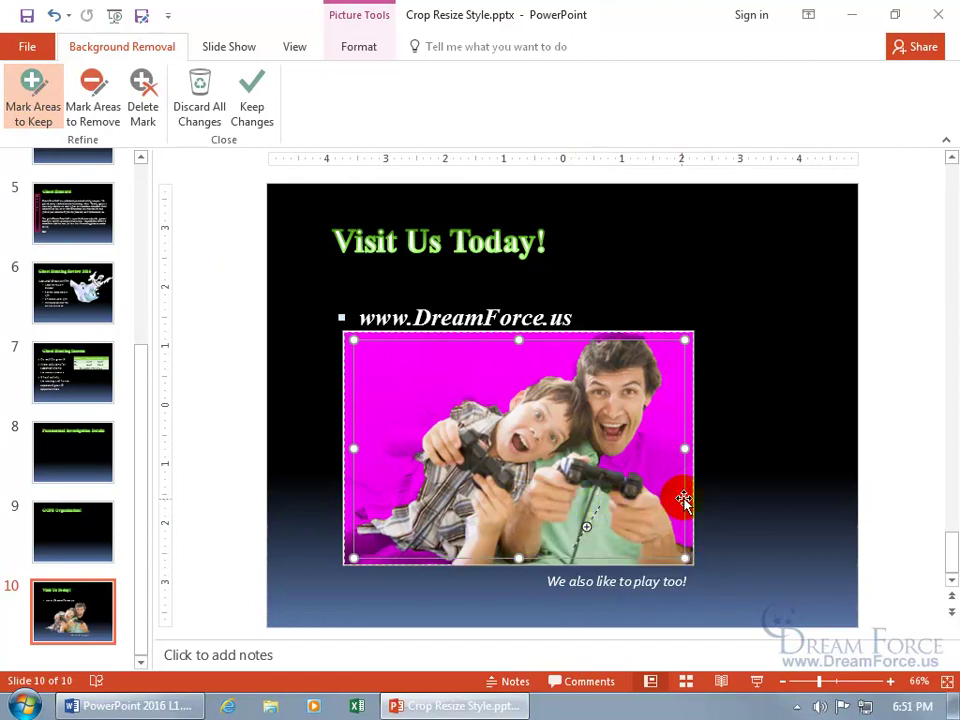
mouse_move(676, 465)
mouse_down()
mouse_move(658, 447)
mouse_move(682, 452)
mouse_up()
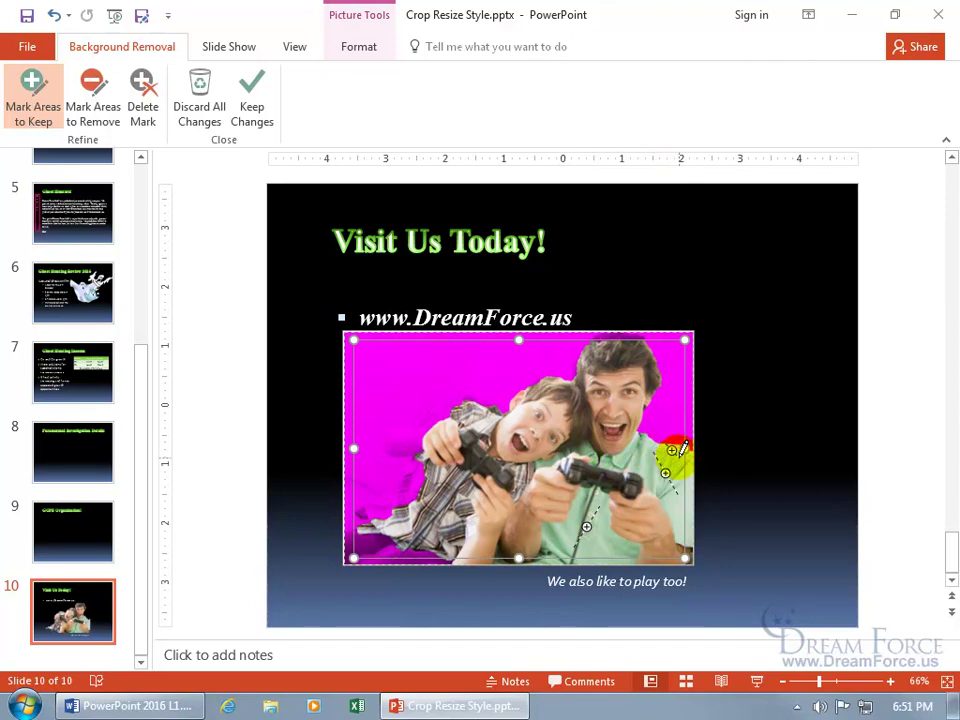
Add keep marks on the boy's left arm and sleeve, and delete the stray mark on his head
click(400, 436)
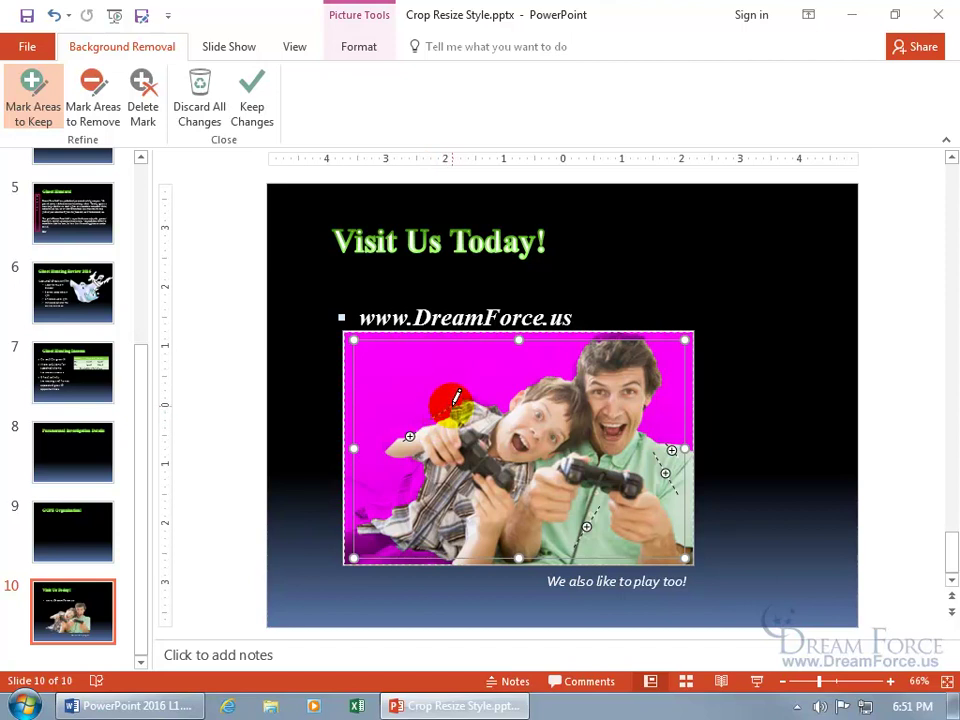
click(445, 407)
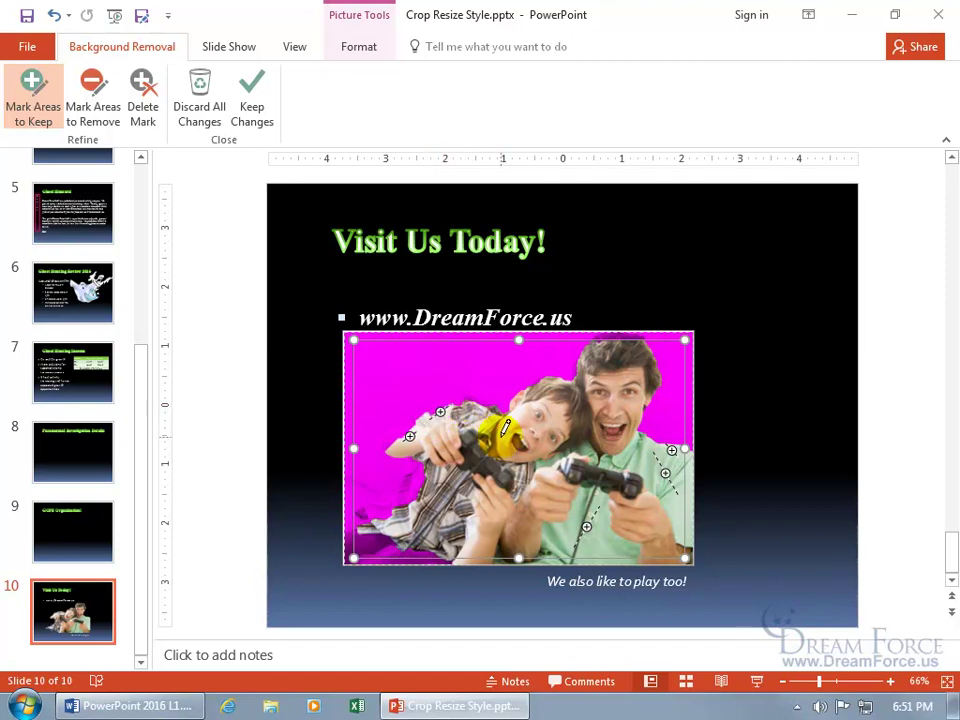
click(389, 496)
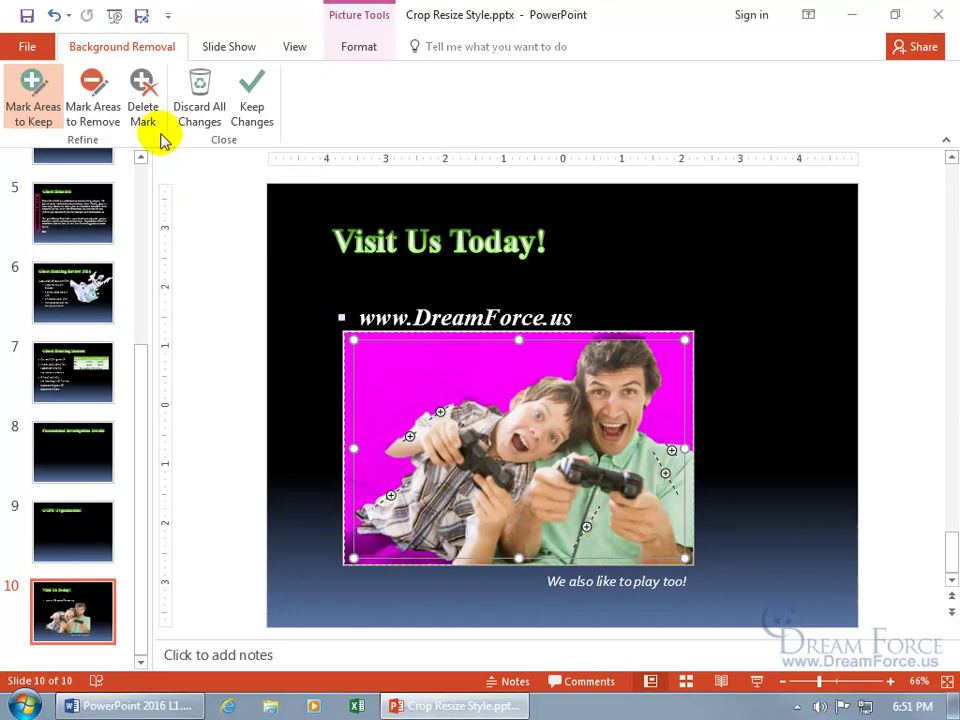
click(142, 102)
click(440, 411)
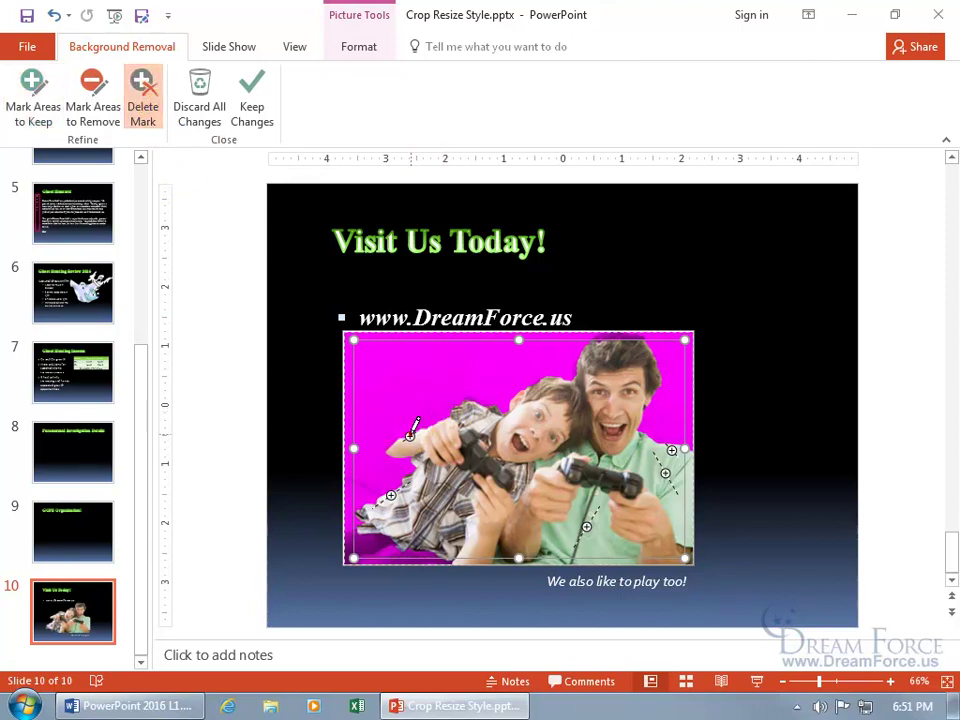
Delete the shoulder mark, mark the shirt for removal and keep changes, then discard all background removal
click(411, 438)
click(106, 100)
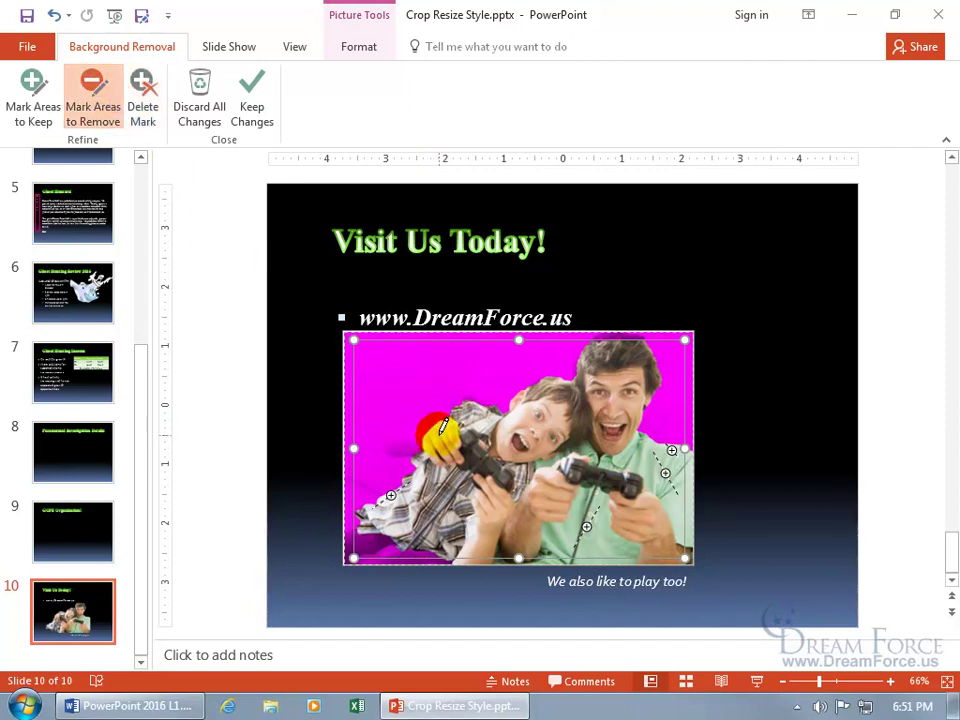
mouse_move(435, 484)
mouse_down()
mouse_move(416, 496)
mouse_move(438, 548)
mouse_up()
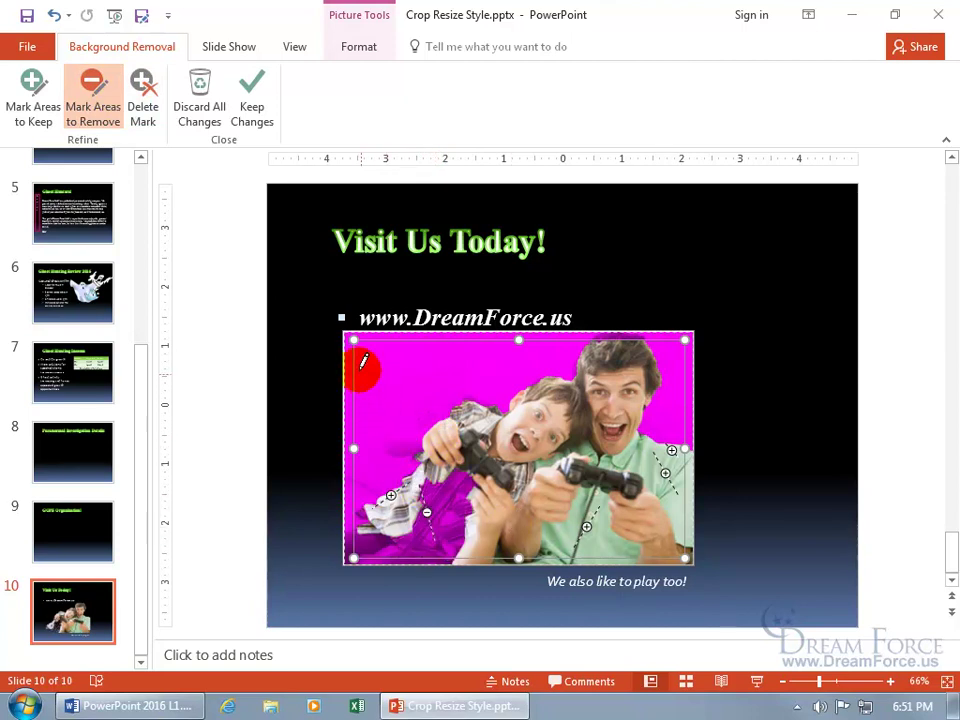
click(256, 106)
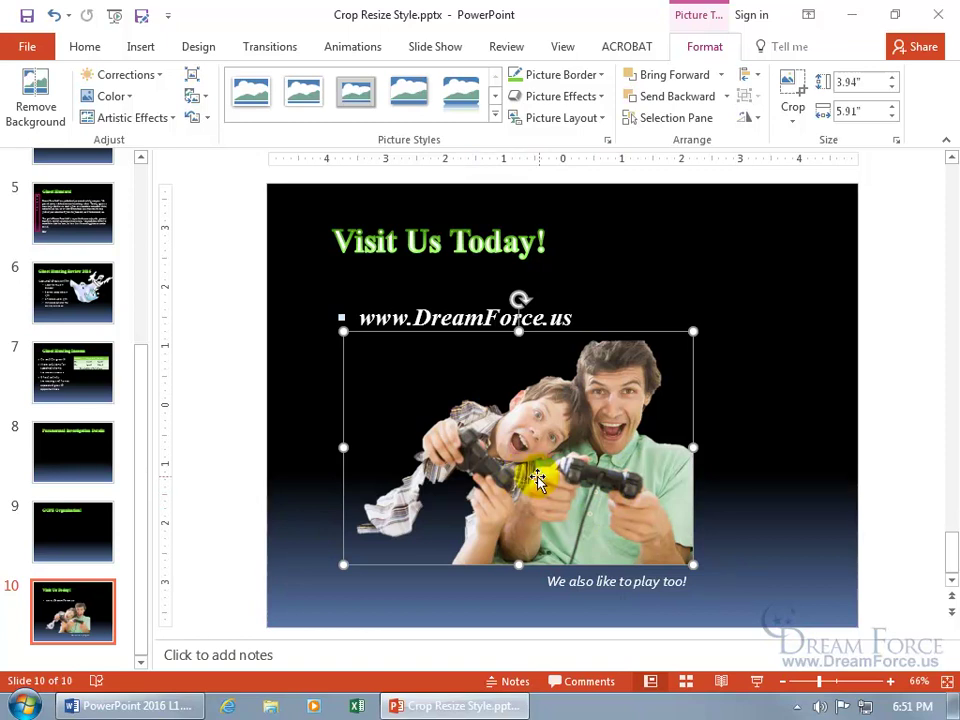
click(32, 92)
click(199, 116)
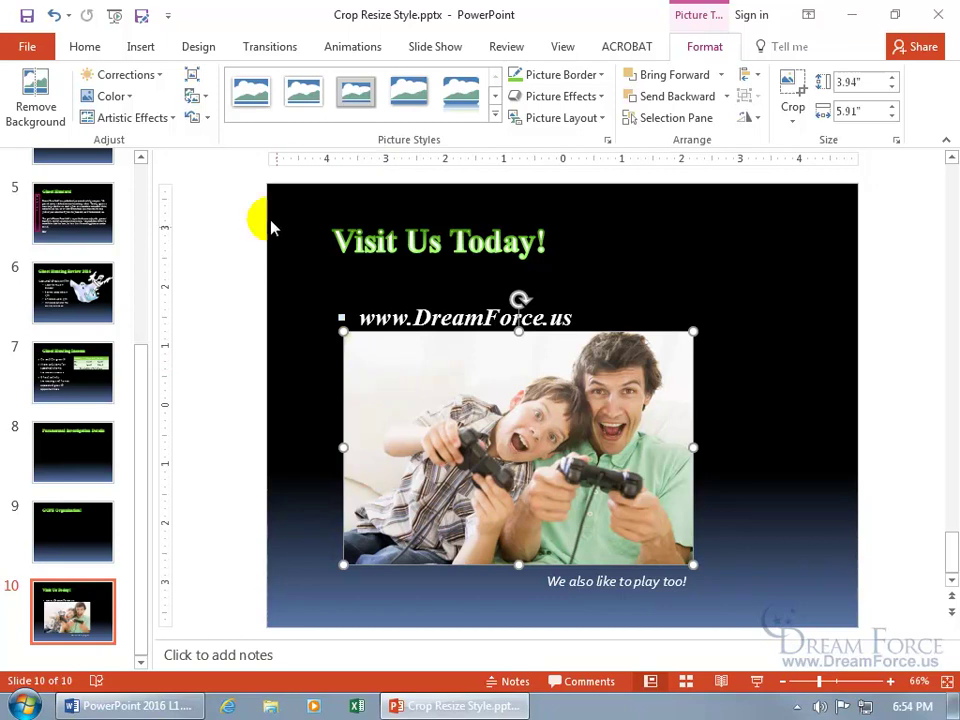
Compress all pictures, not just this one, at the default resolution
click(193, 77)
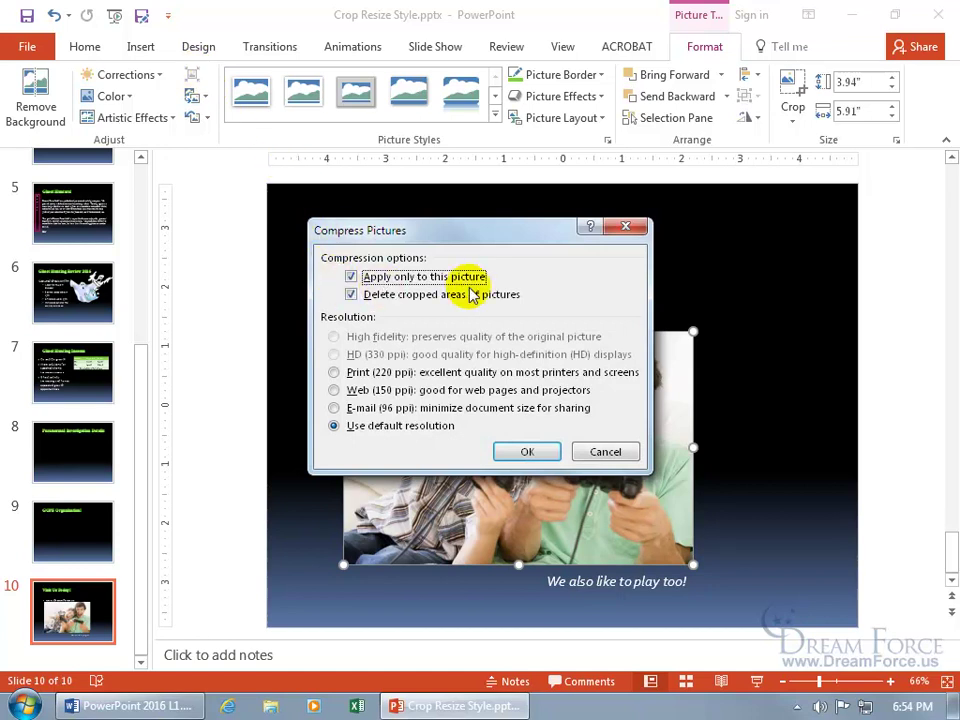
click(351, 276)
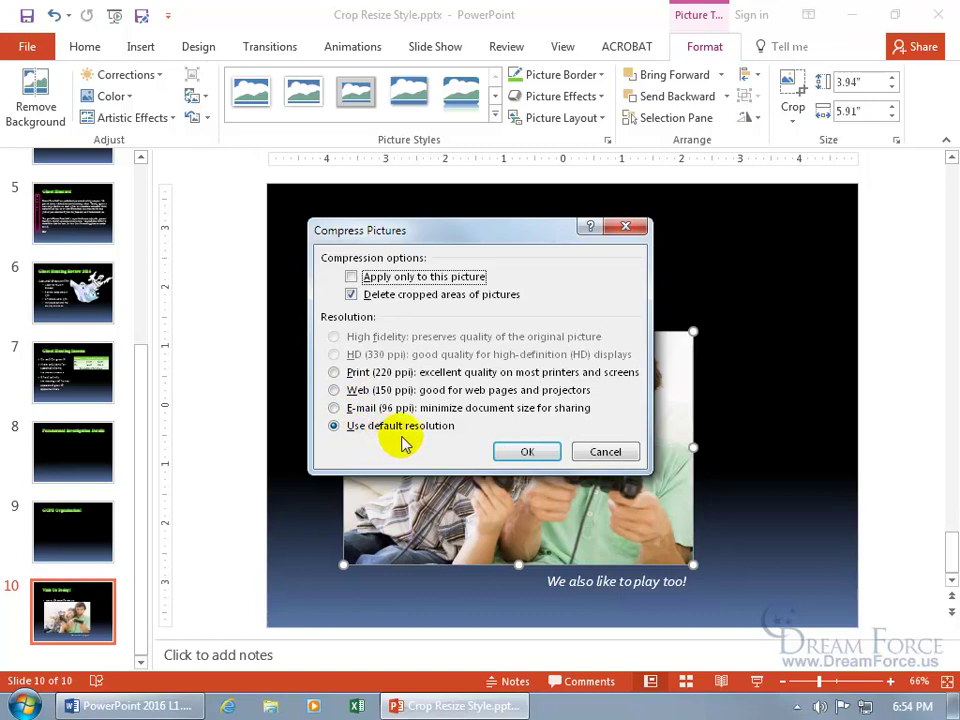
click(336, 372)
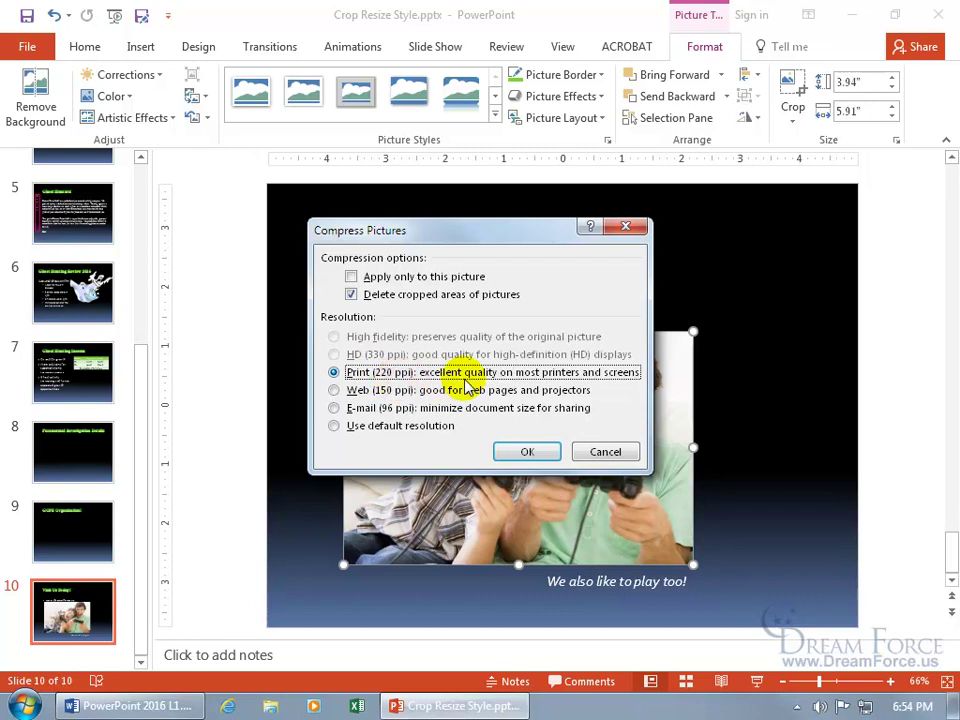
click(335, 409)
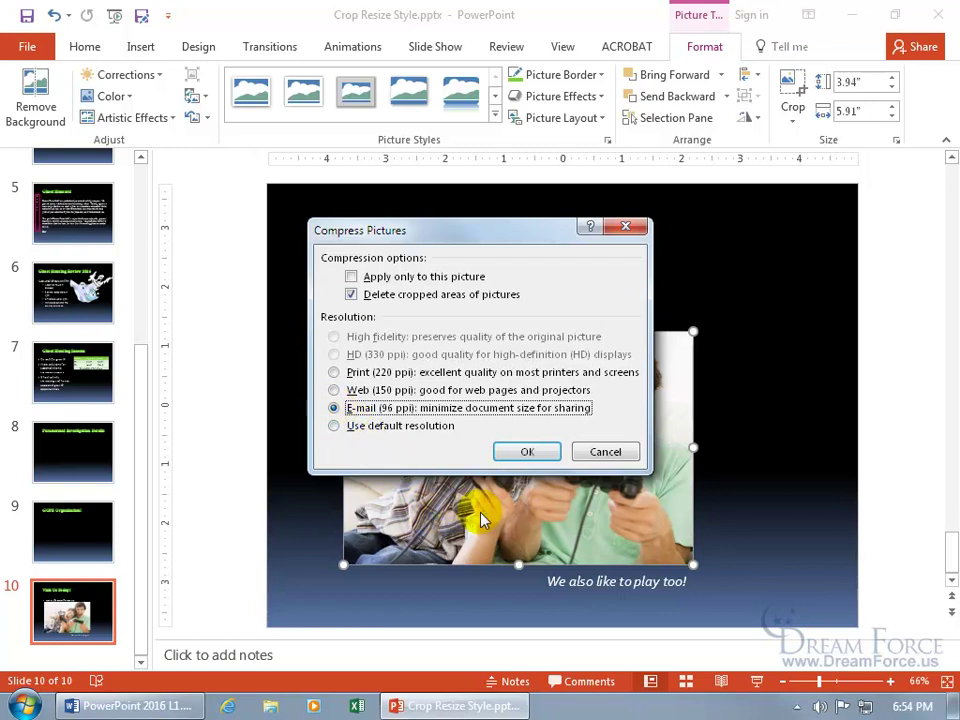
click(368, 427)
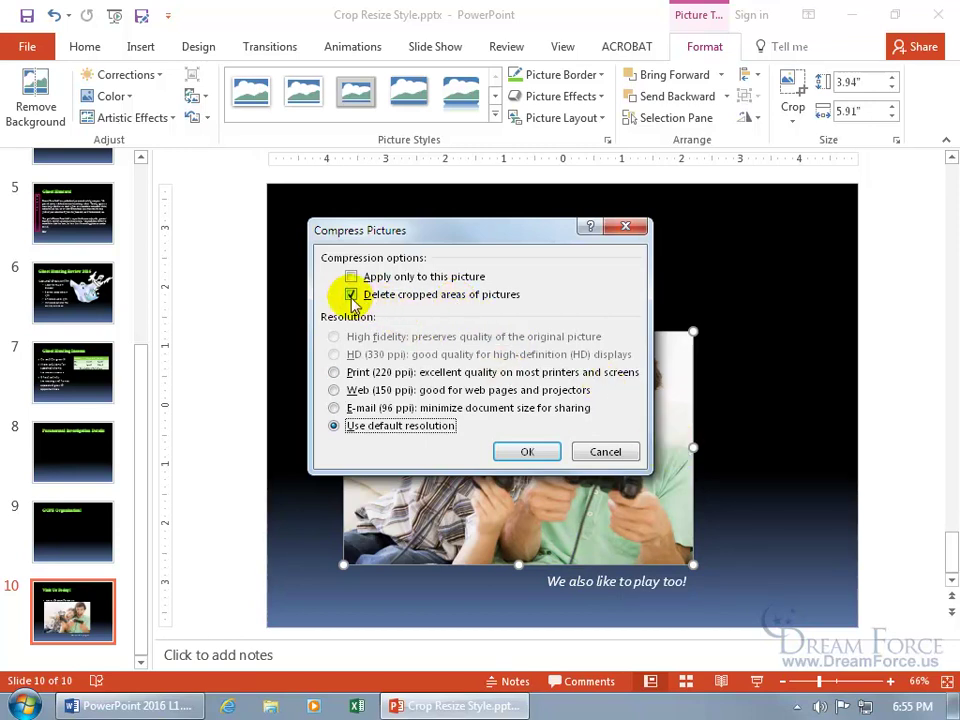
click(529, 449)
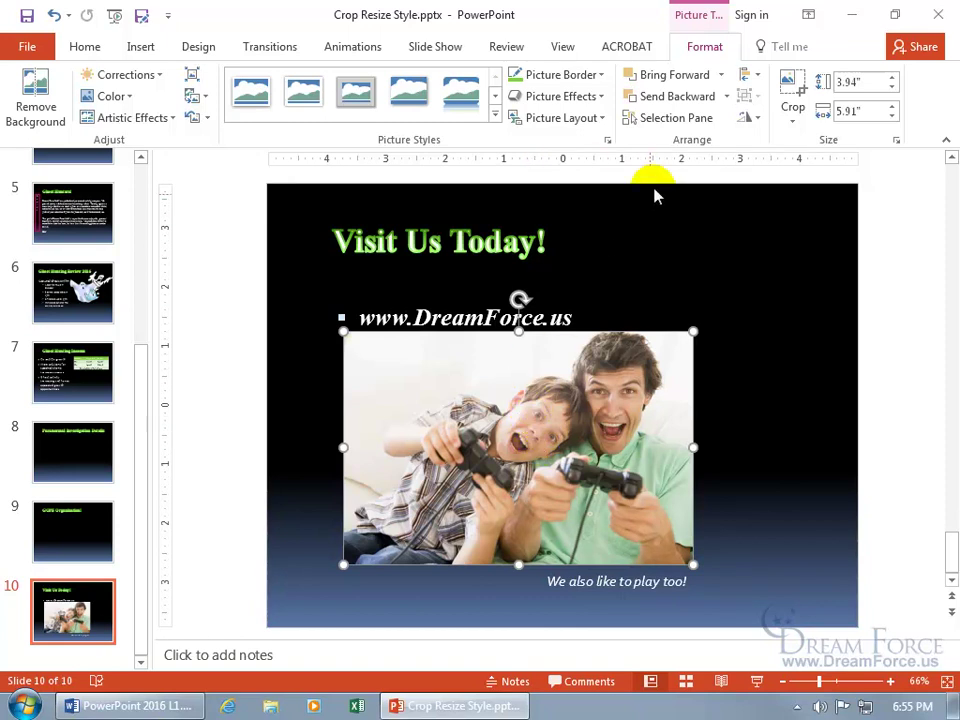
Apply the Reflected Rounded Rectangle picture style to the gaming photo
click(470, 100)
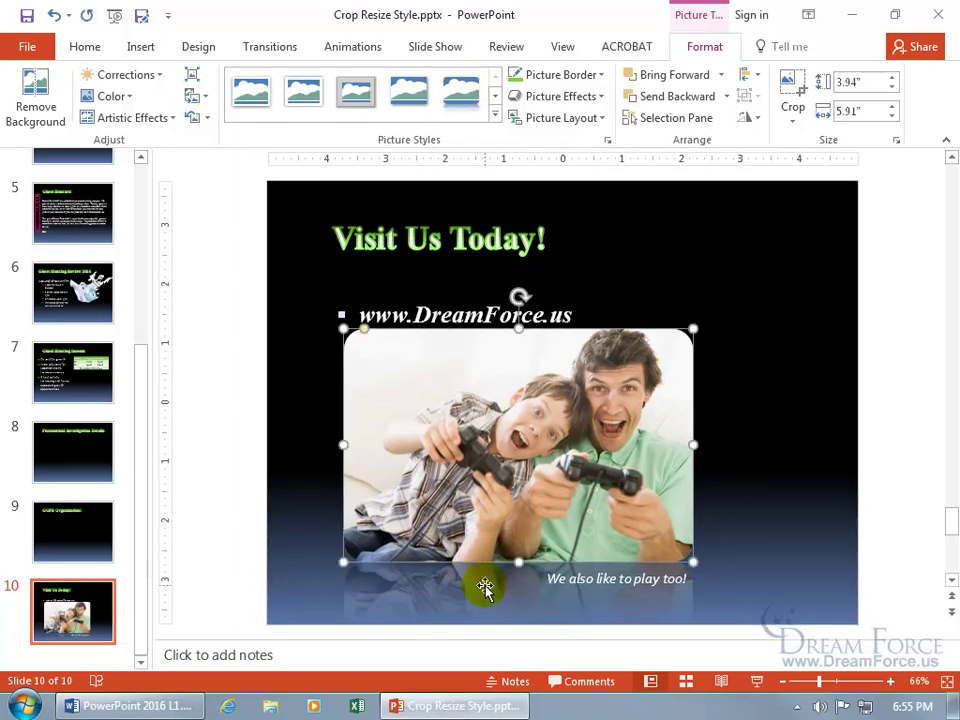
click(746, 343)
click(803, 399)
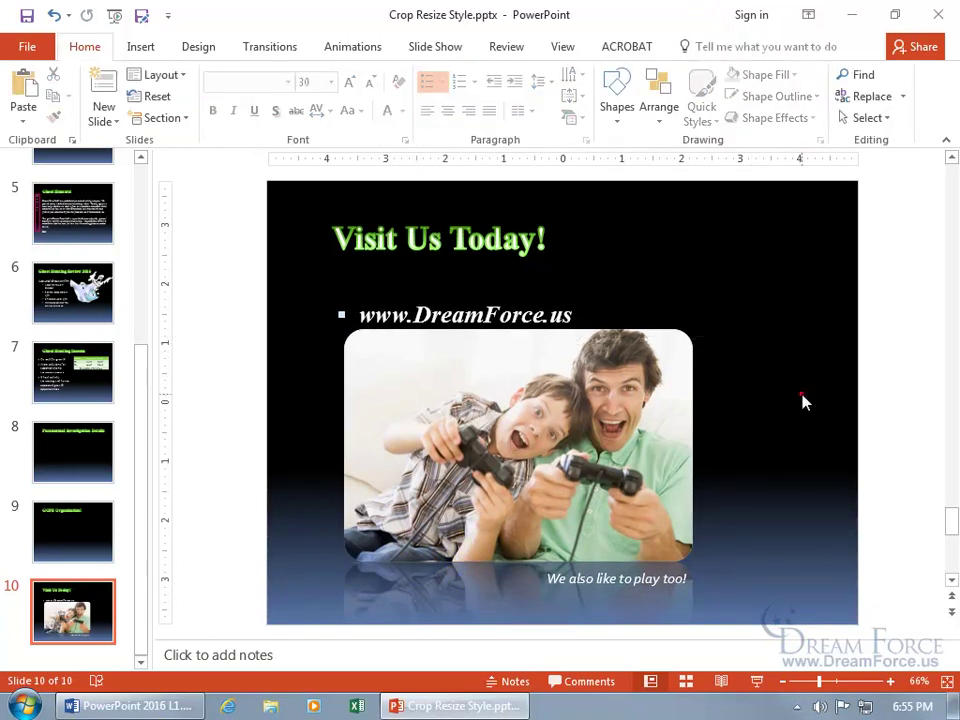
click(750, 540)
click(578, 472)
click(699, 58)
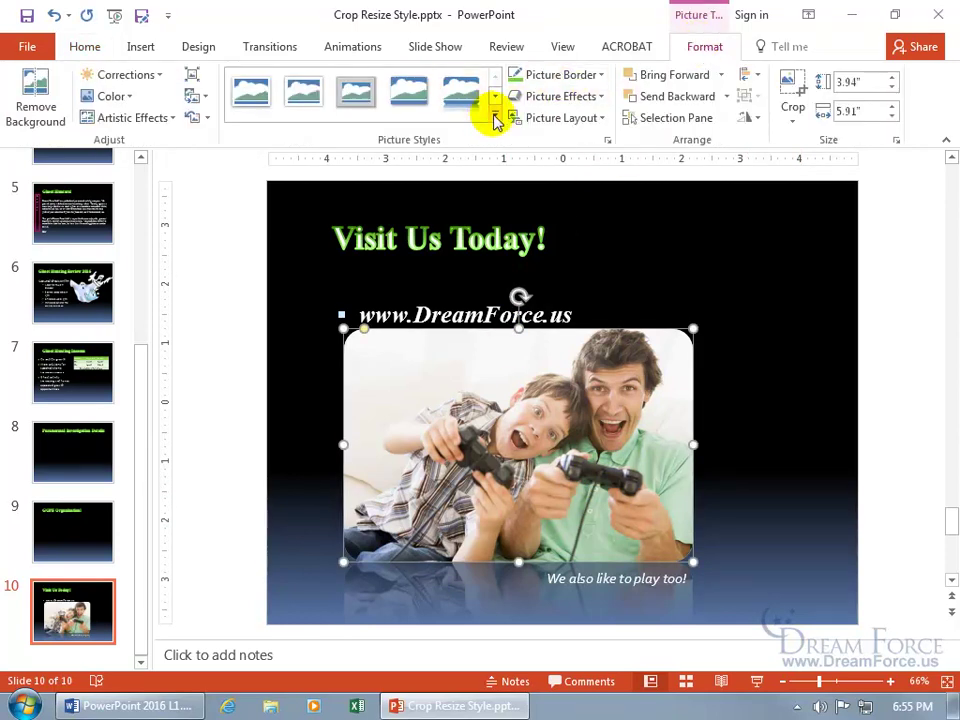
click(497, 118)
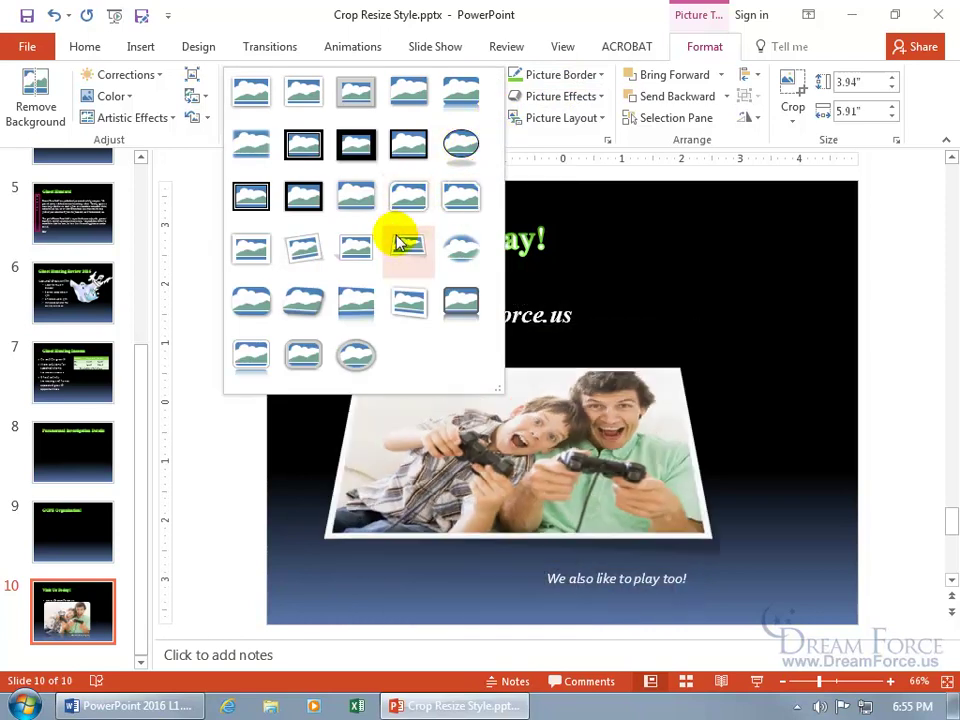
click(714, 273)
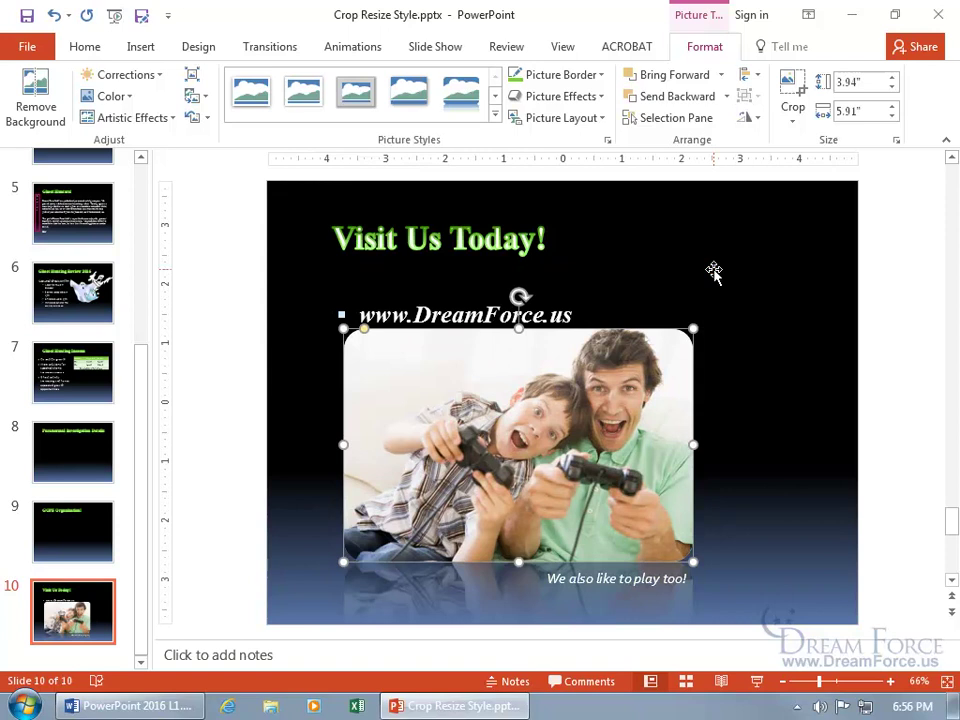
click(494, 116)
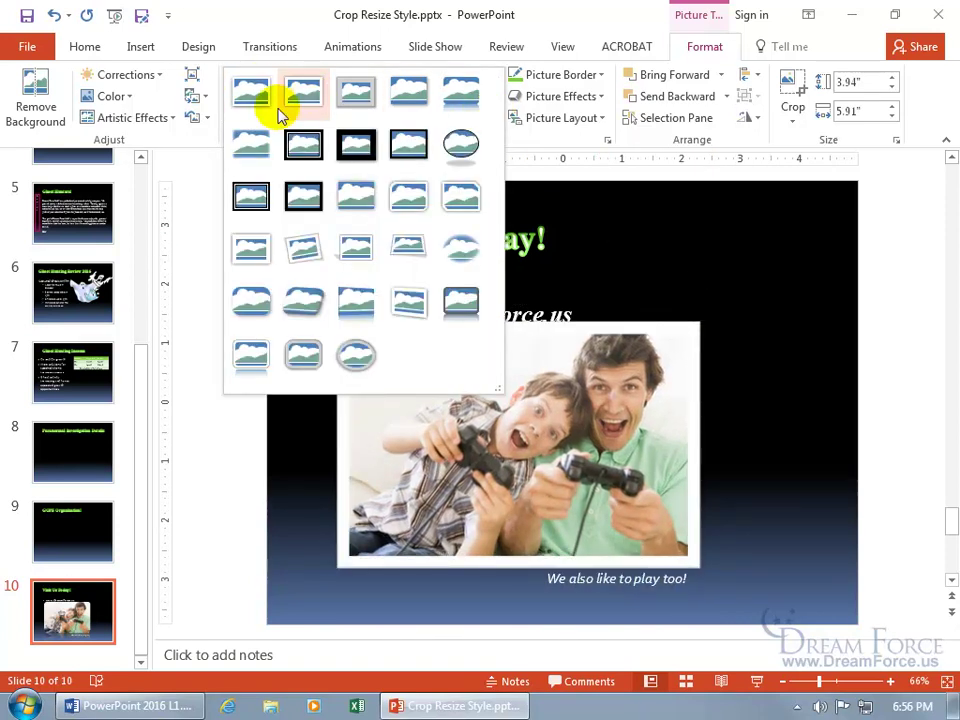
click(199, 139)
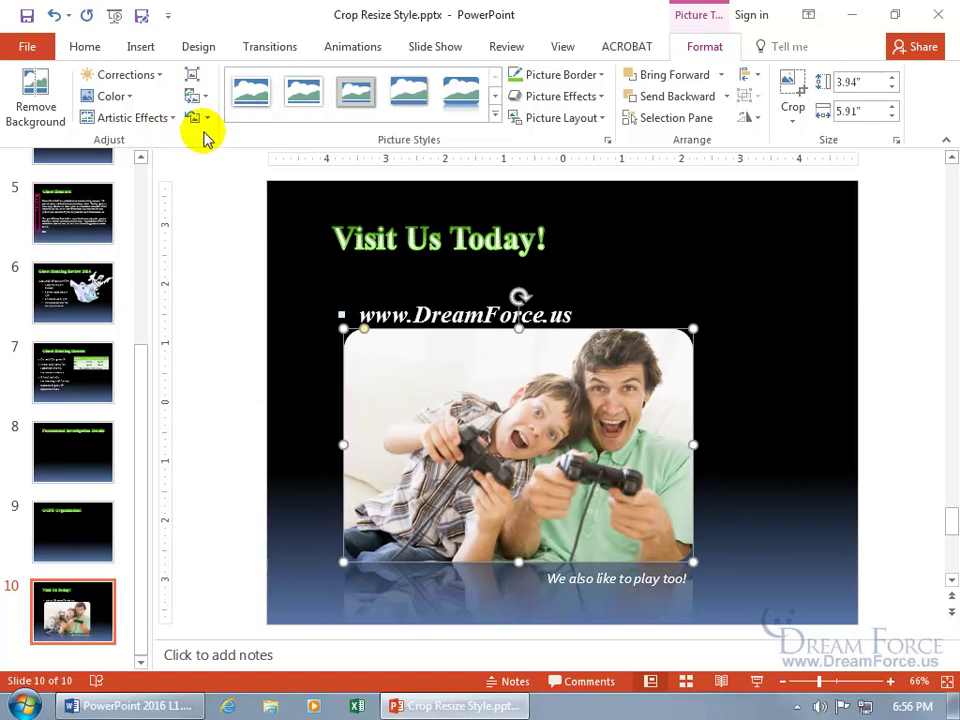
Reset the photo with Reset Picture & Size
click(207, 119)
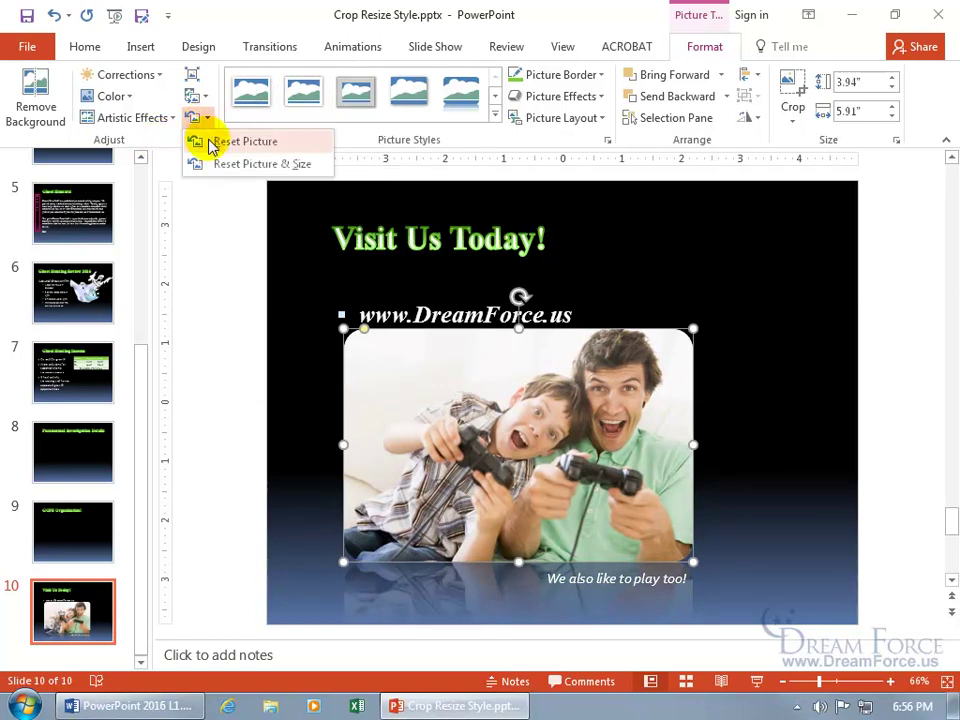
click(215, 166)
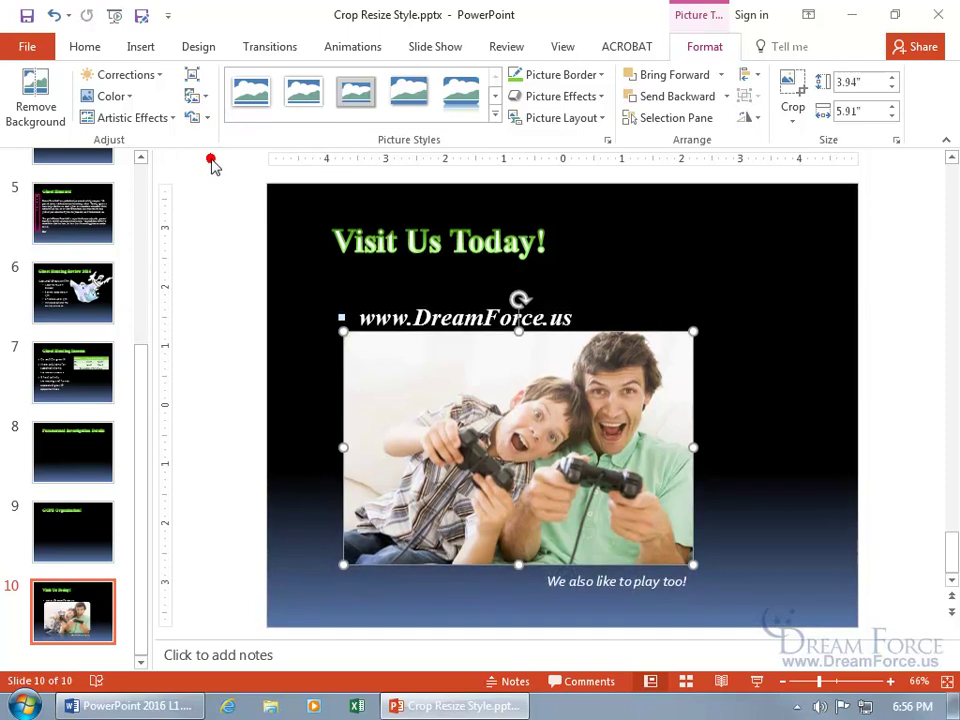
Give the photo a Pink, Accent 2, Lighter 40% picture border
click(604, 79)
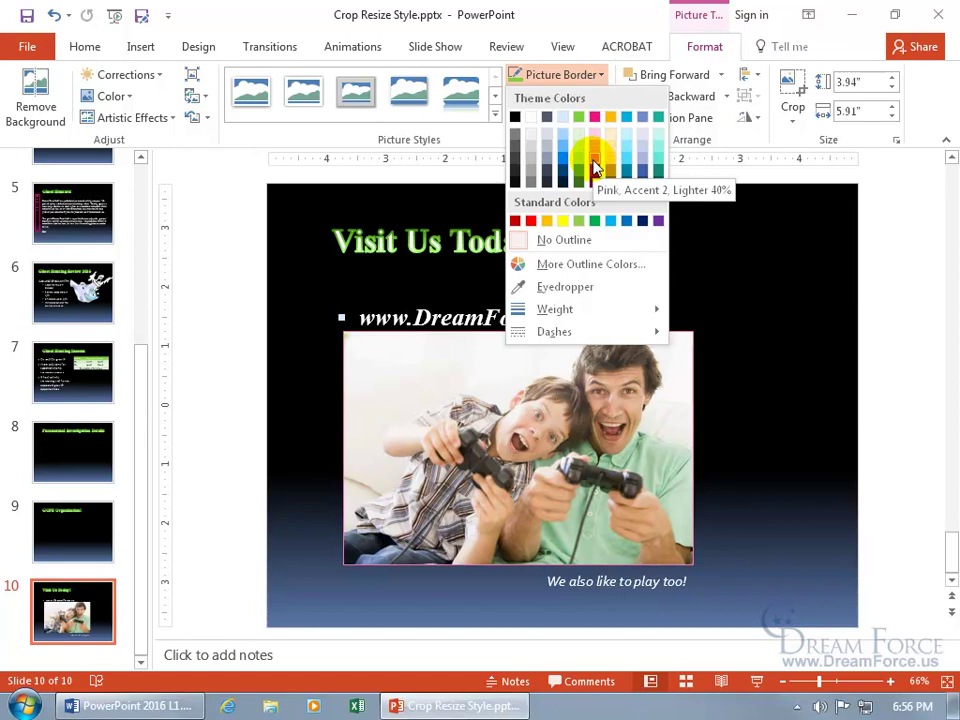
click(594, 167)
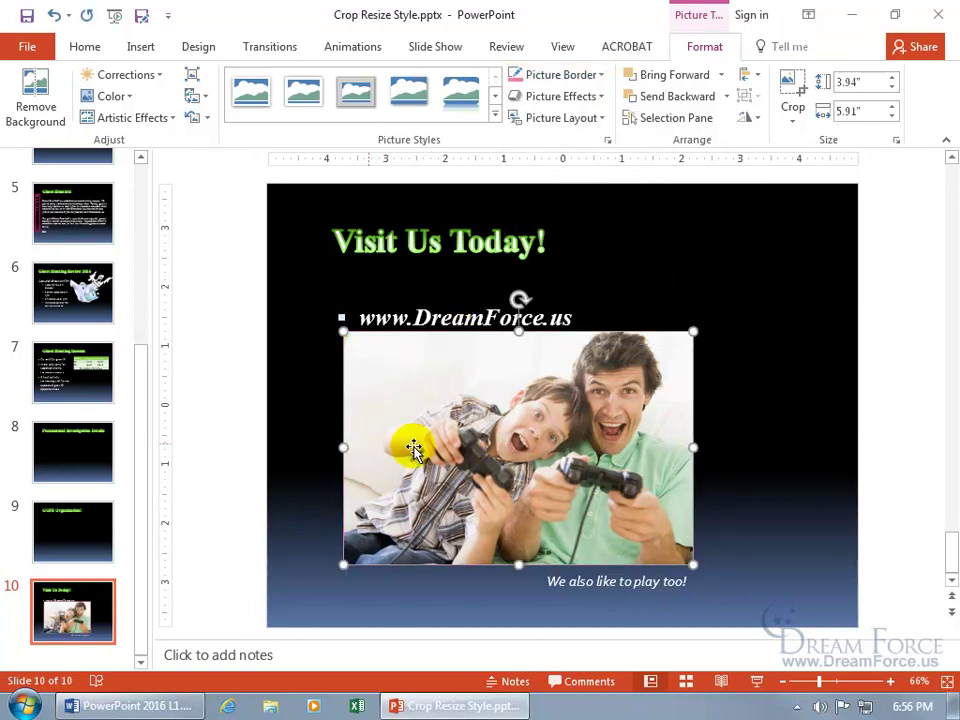
click(796, 491)
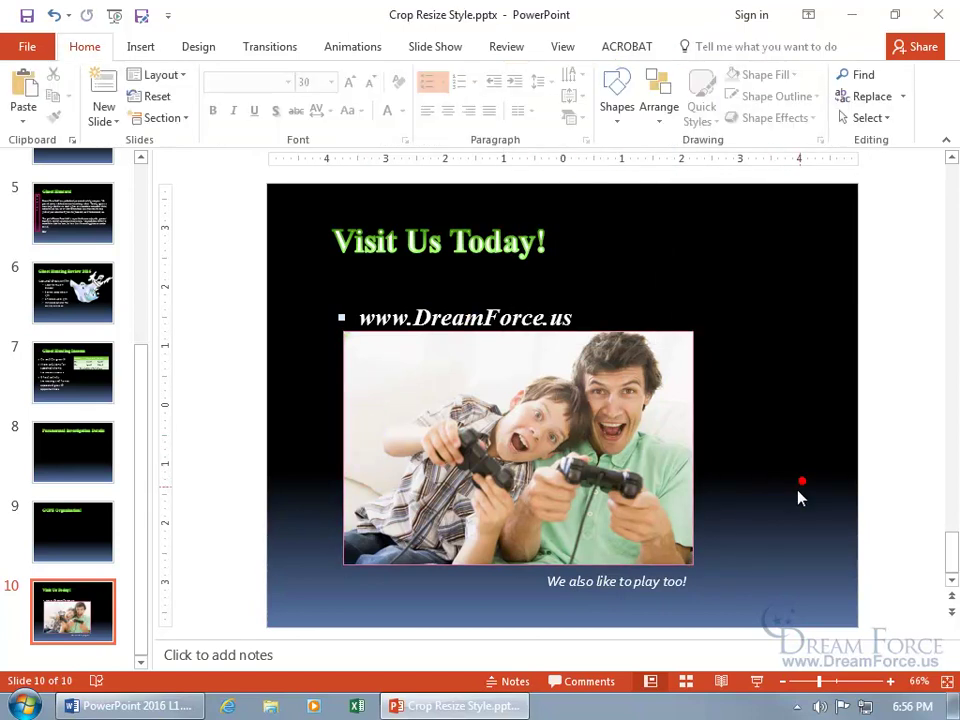
click(560, 458)
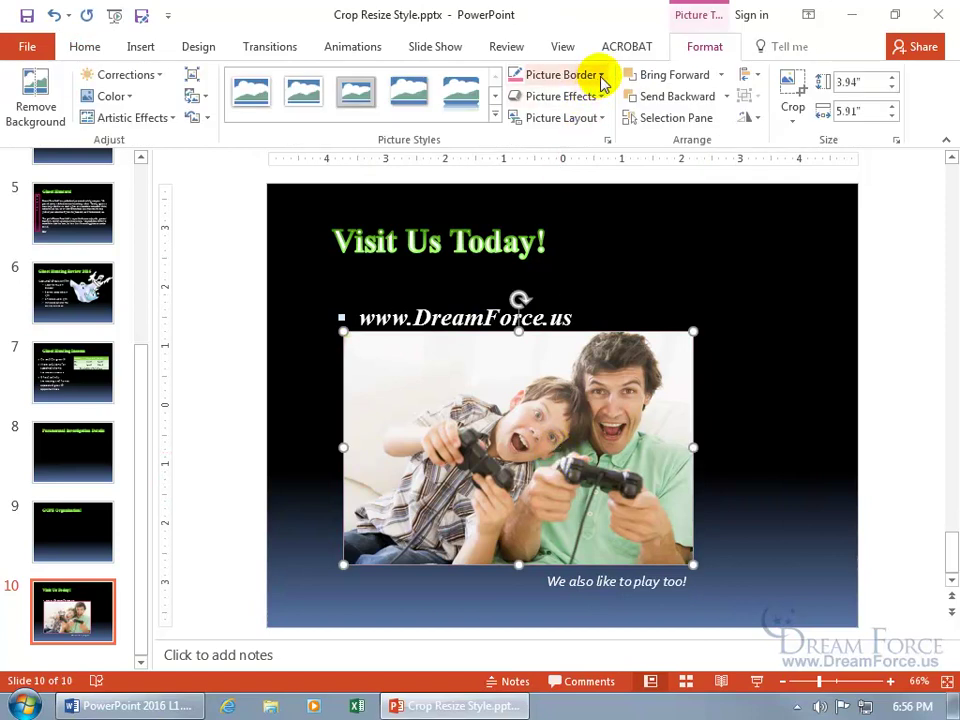
Set the pink border weight to 6 pt
click(601, 78)
mouse_move(593, 314)
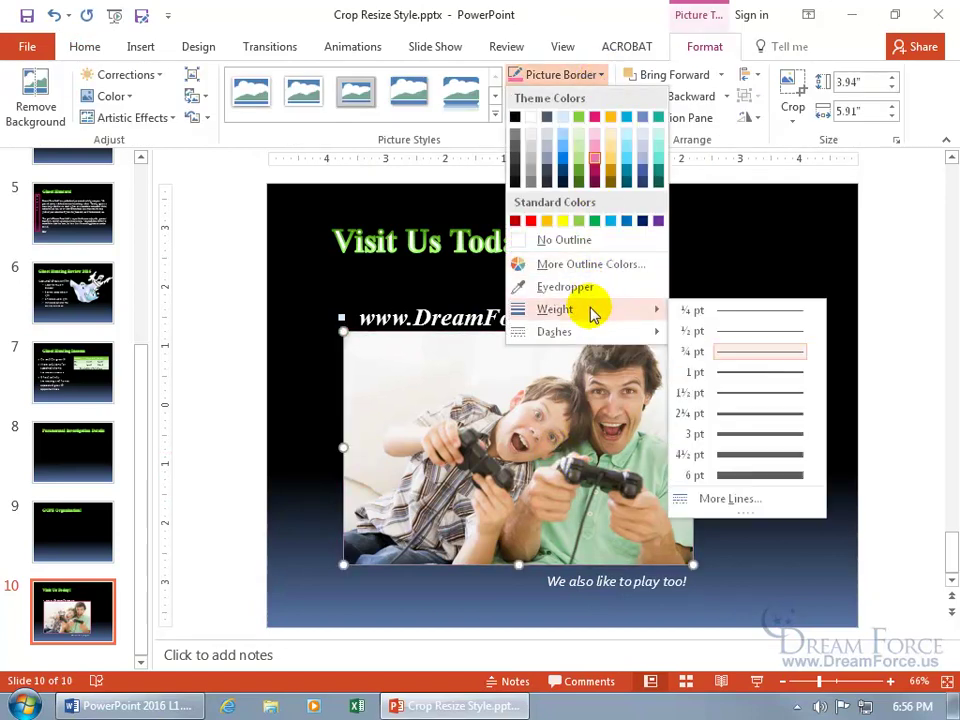
click(741, 474)
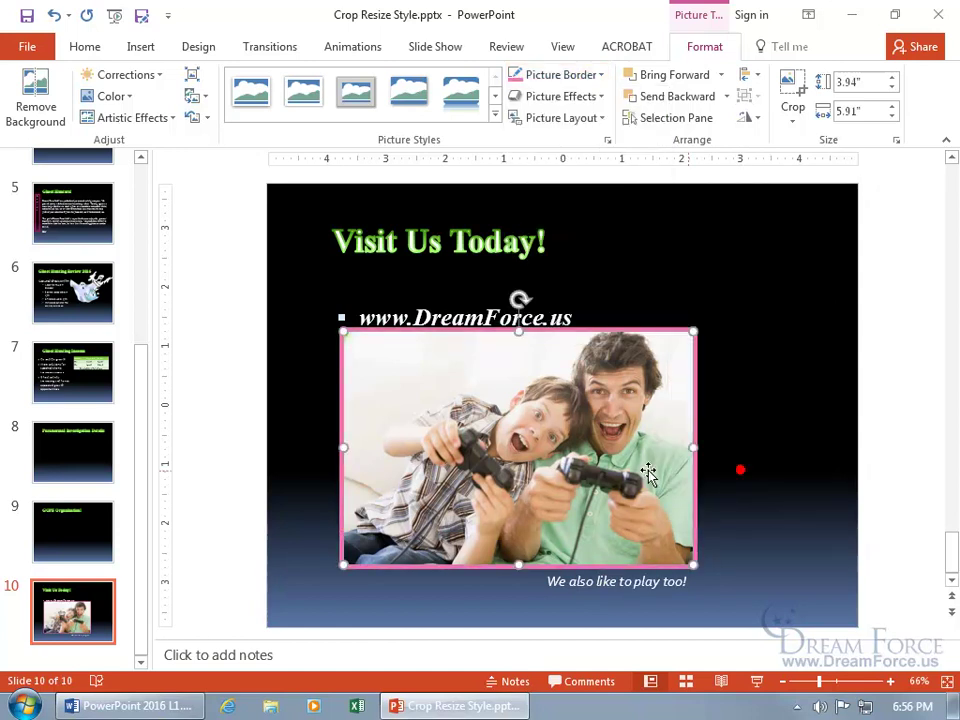
click(601, 77)
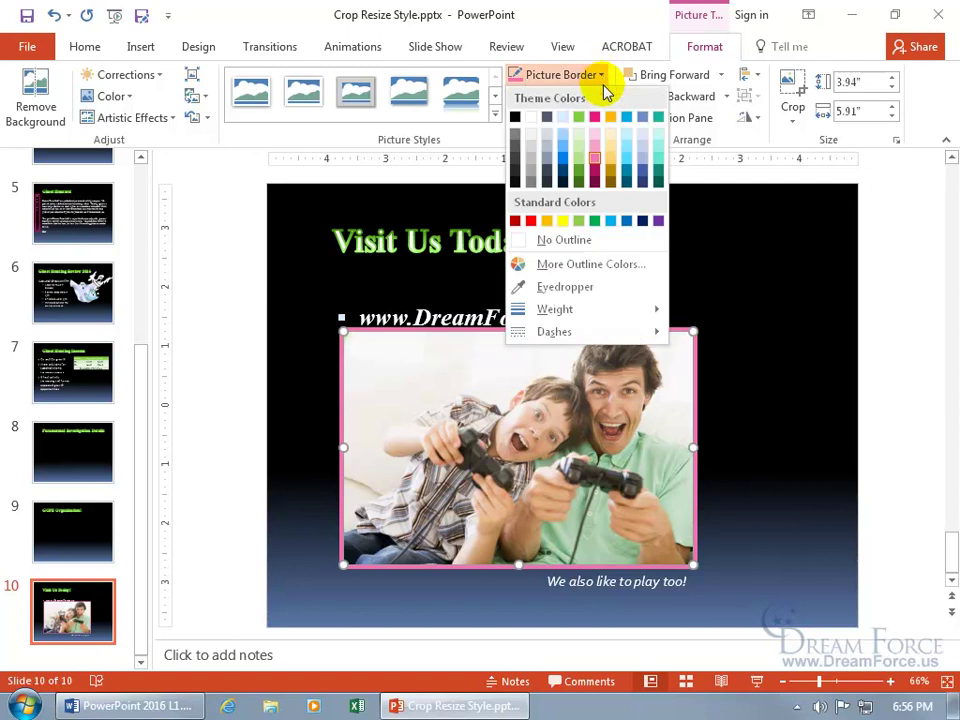
mouse_move(606, 311)
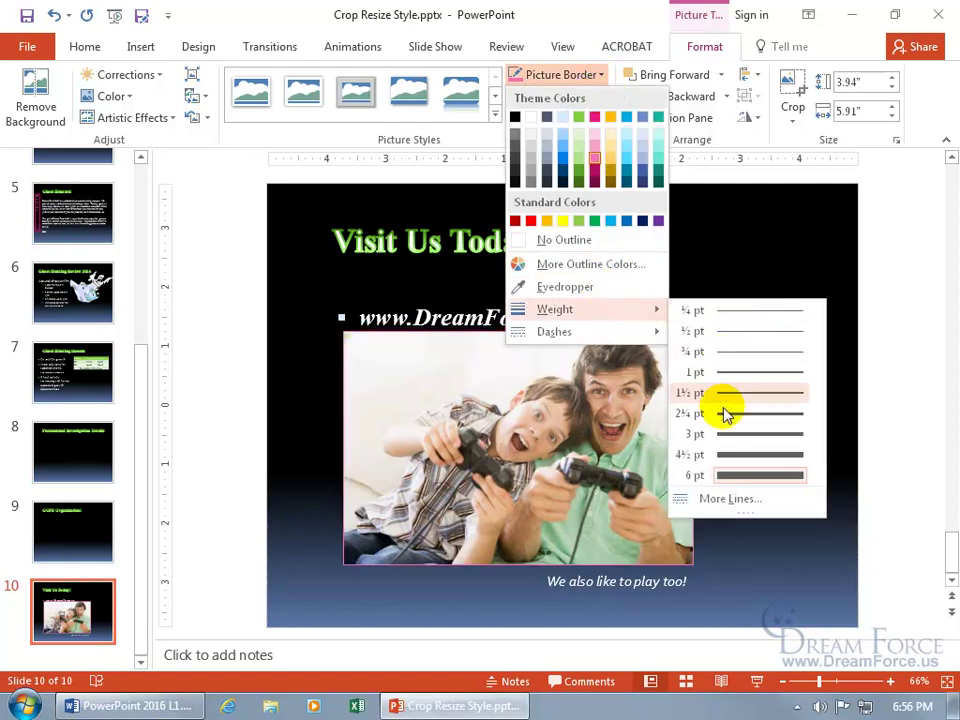
In Format Picture, set the border width to 4.25 pt and transparency to 22%, then close the pane
click(727, 497)
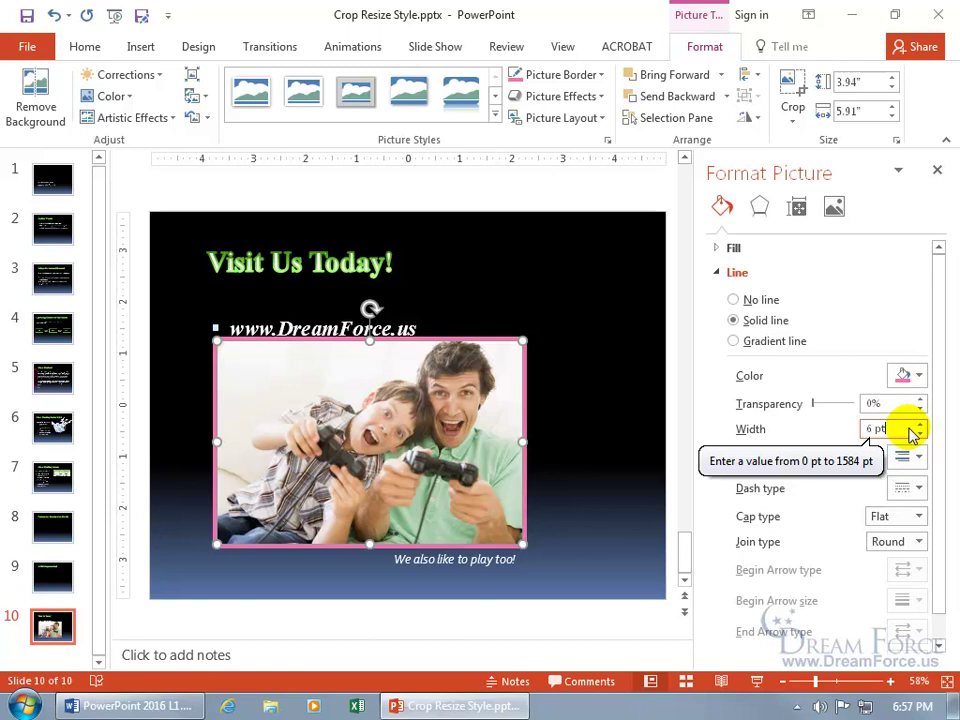
click(919, 434)
click(919, 434)
click(919, 434)
click(919, 434)
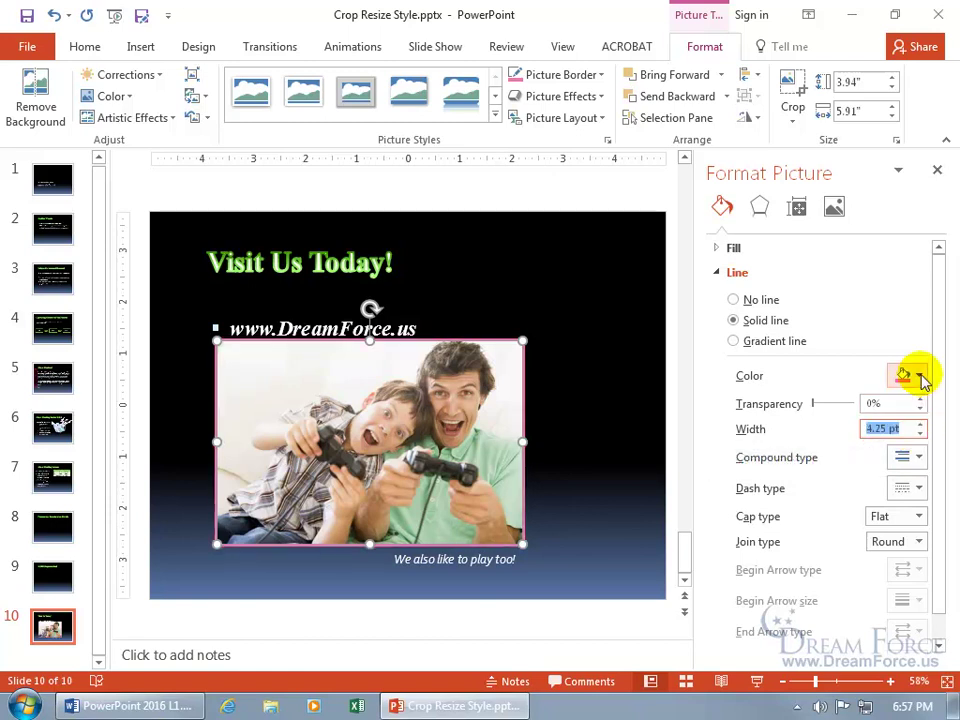
mouse_move(817, 400)
mouse_down()
mouse_move(828, 407)
mouse_move(820, 405)
mouse_up()
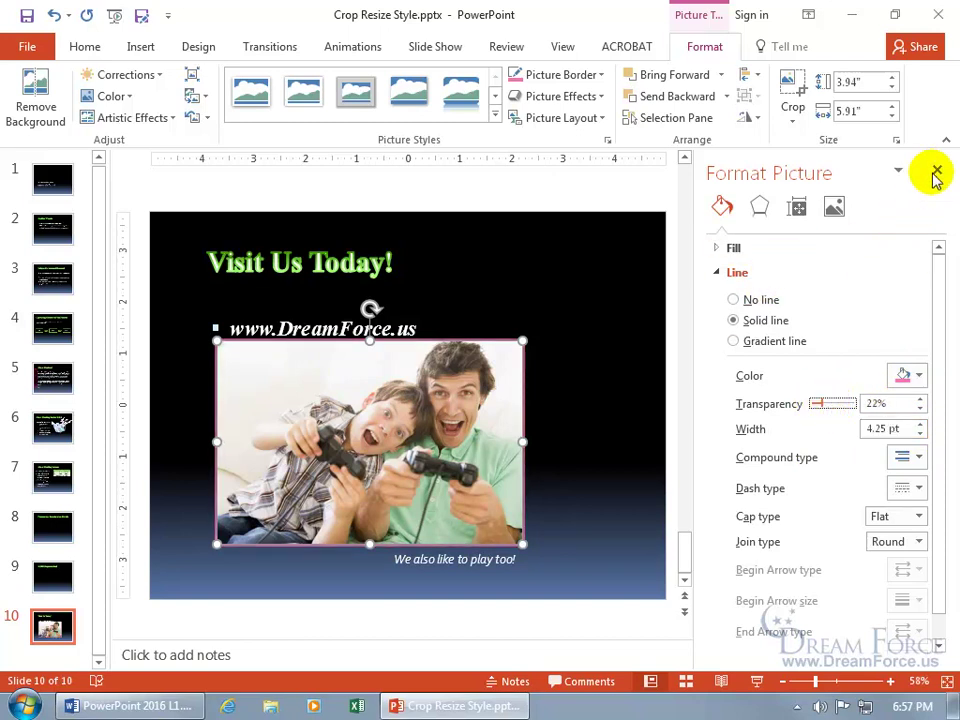
click(938, 174)
Add the 11 pt Periwinkle glow variation to the photo and reselect it
click(600, 97)
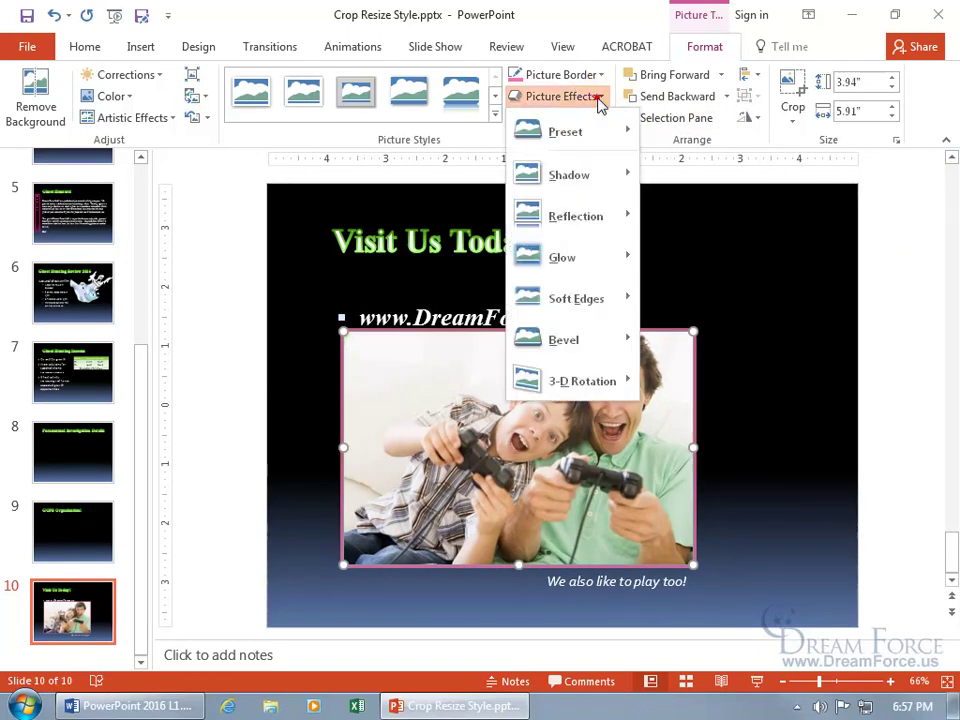
mouse_move(594, 176)
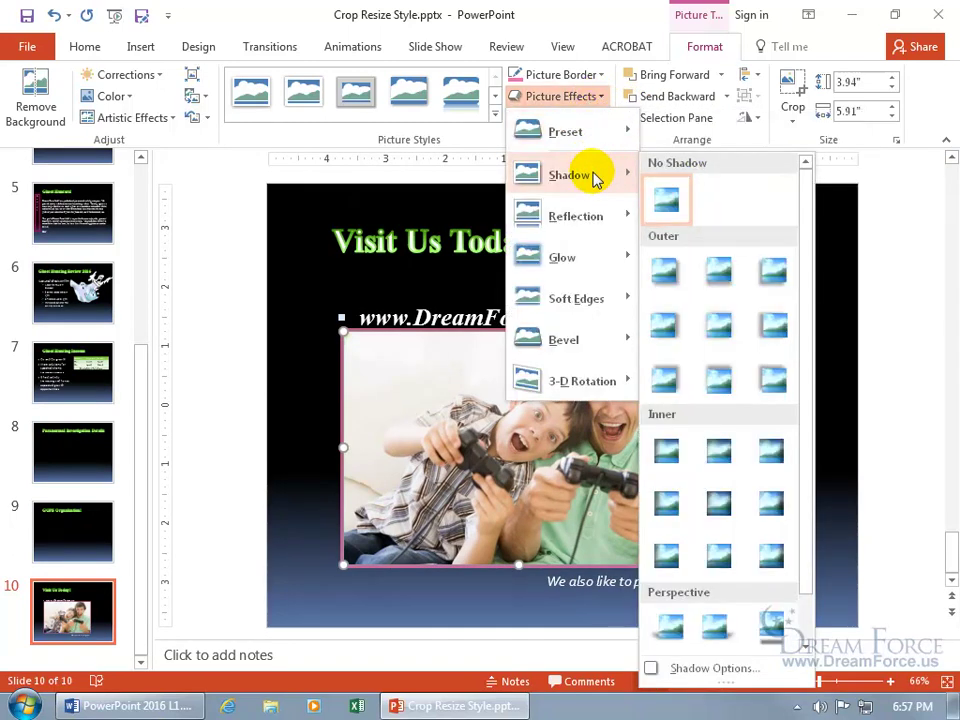
mouse_move(596, 220)
mouse_move(589, 257)
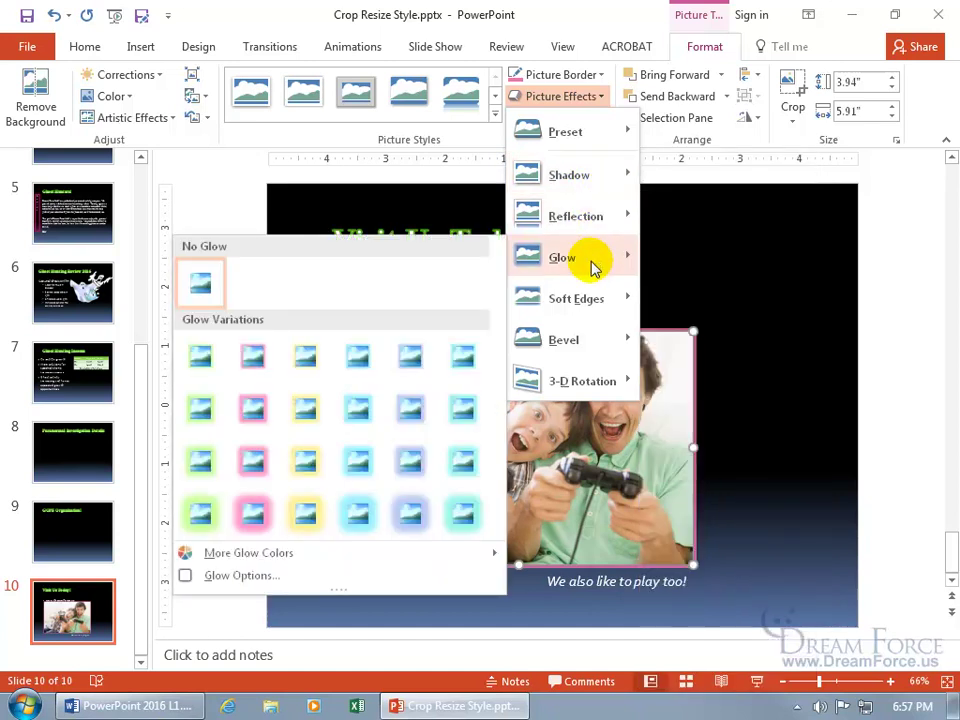
click(407, 462)
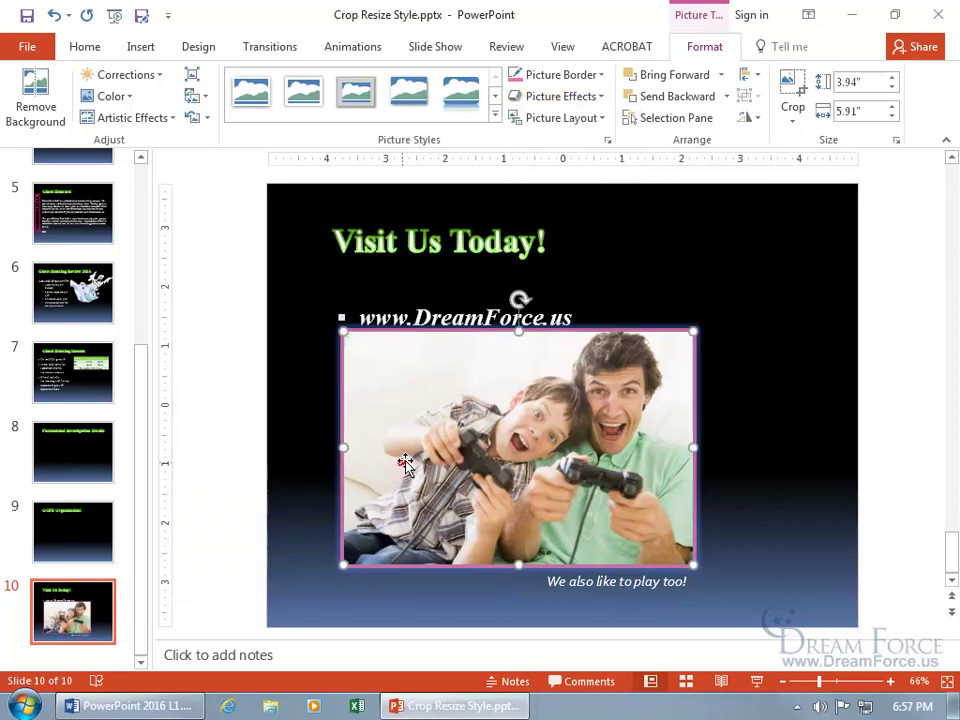
click(737, 390)
click(596, 388)
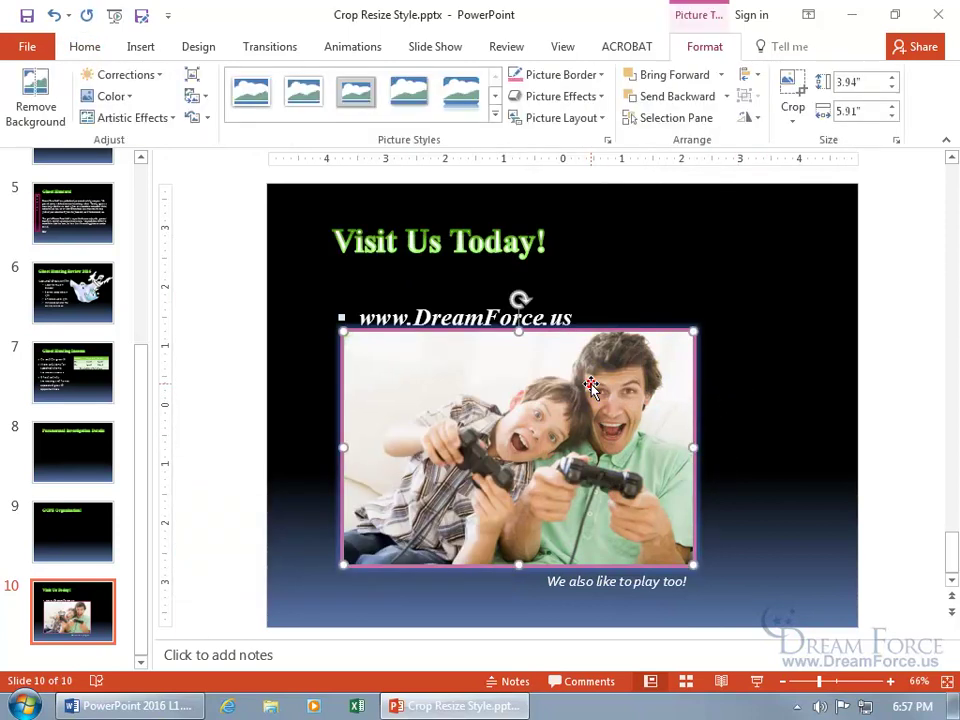
In 3-D Rotation Options, tilt the photo to 285° X rotation, then reset it to 0°
click(609, 99)
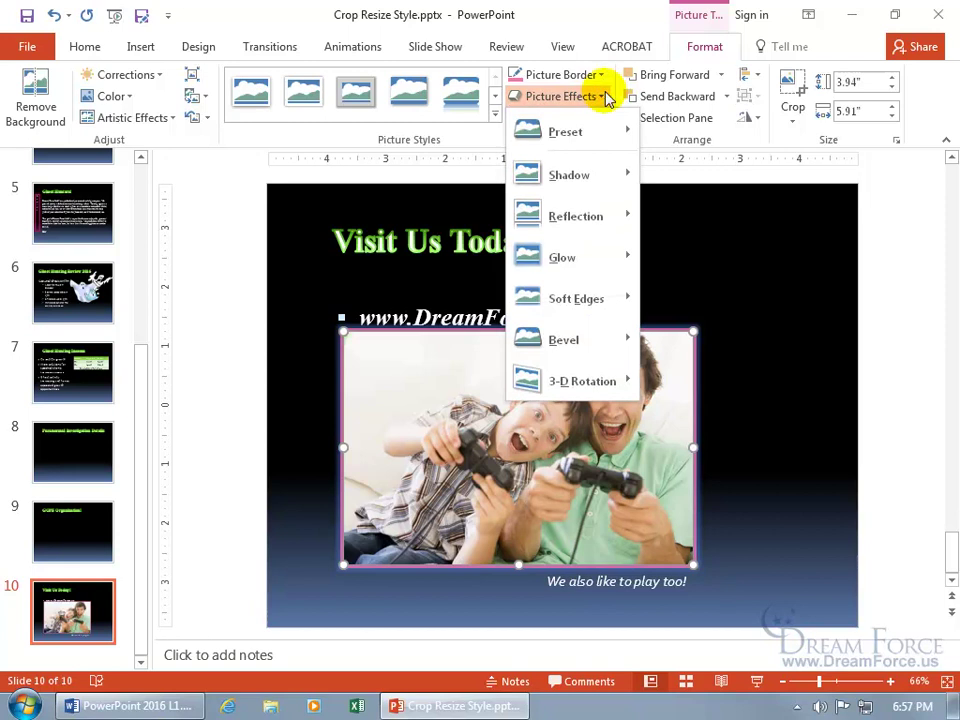
mouse_move(605, 381)
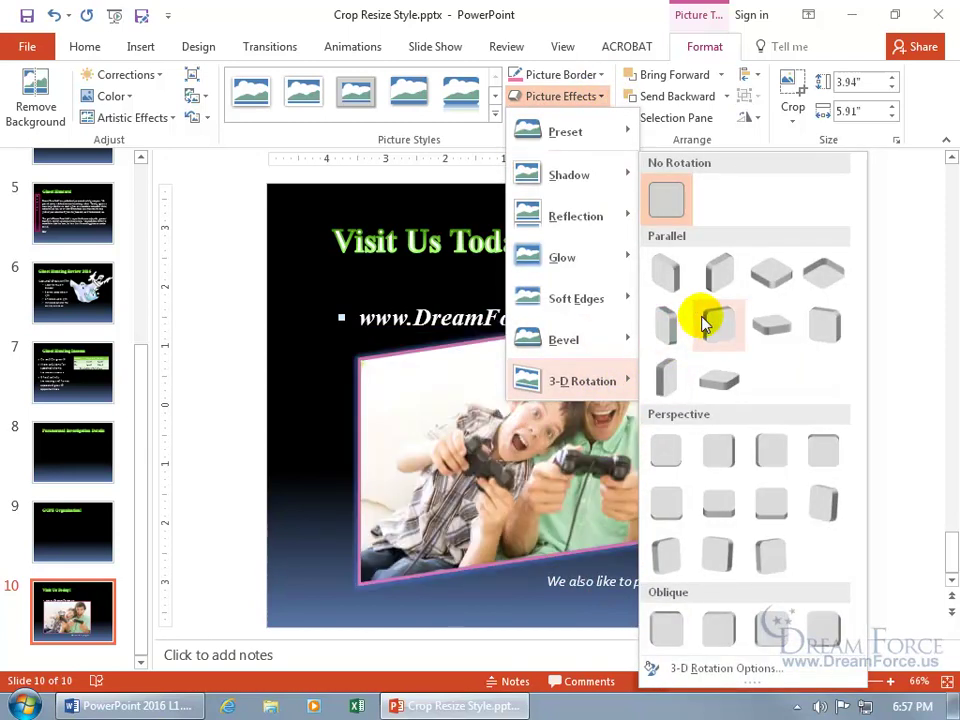
click(720, 670)
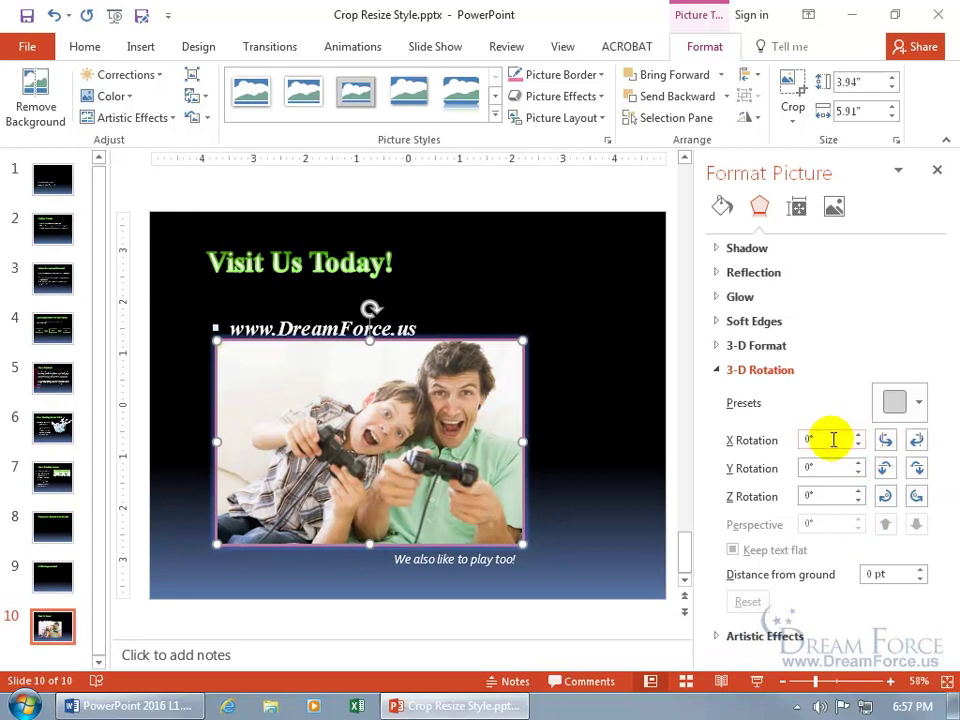
click(885, 440)
click(885, 440)
click(885, 440)
click(885, 440)
click(885, 440)
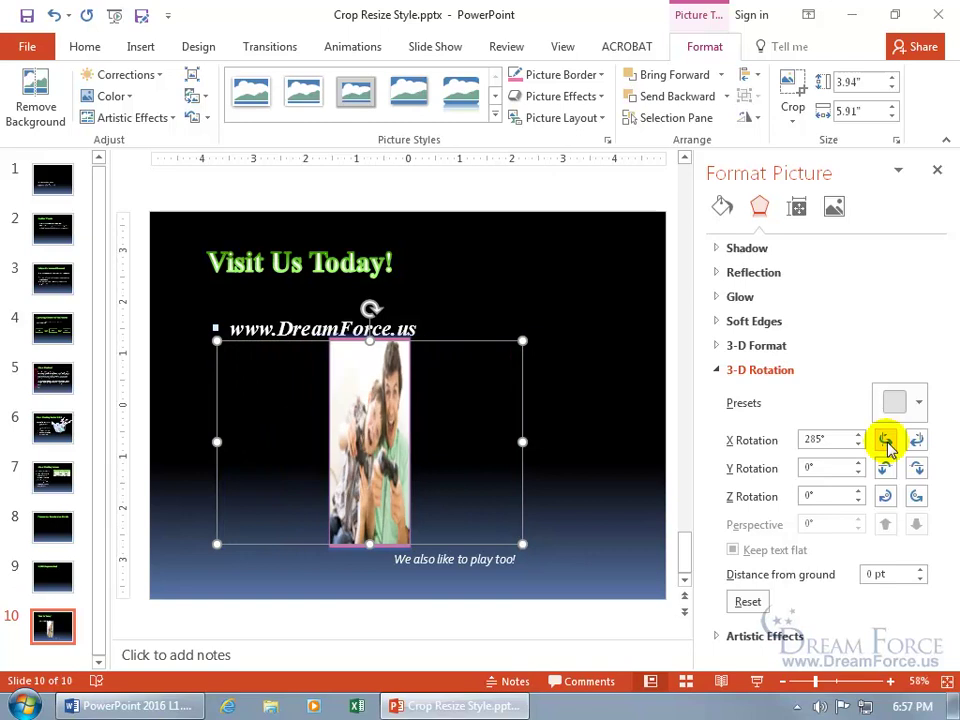
click(752, 602)
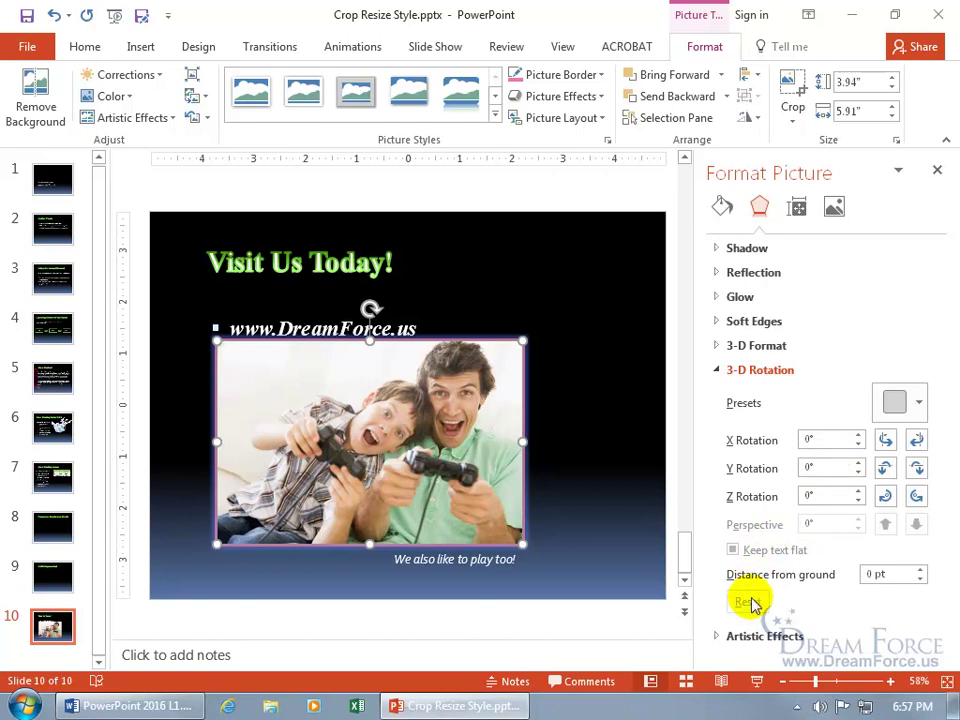
Close the Format Background pane and reselect the photo under Picture Tools Format
click(587, 441)
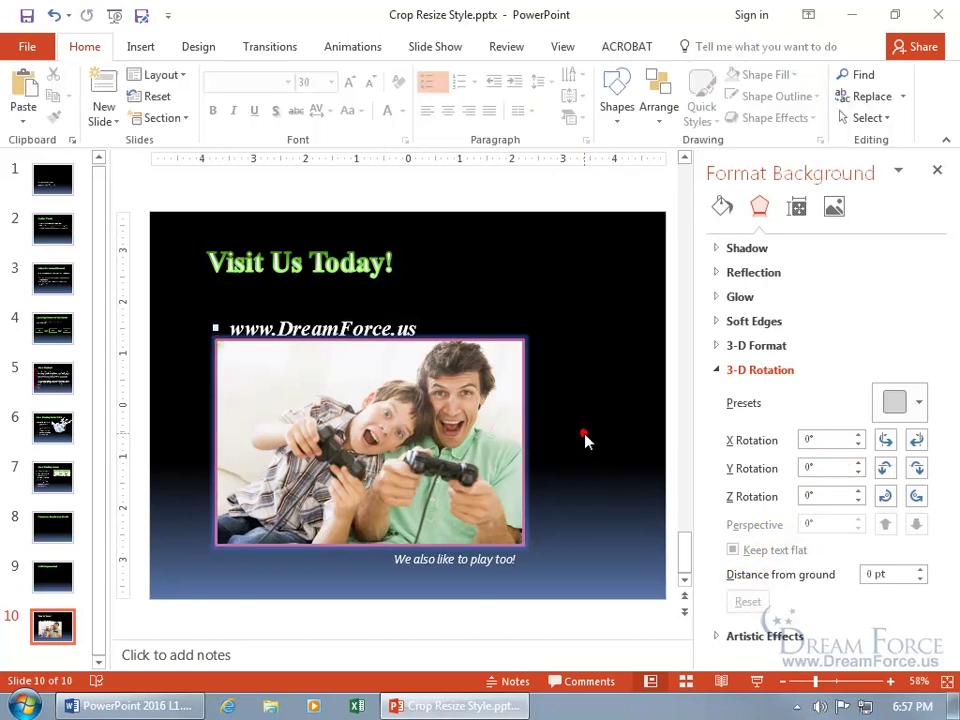
click(402, 397)
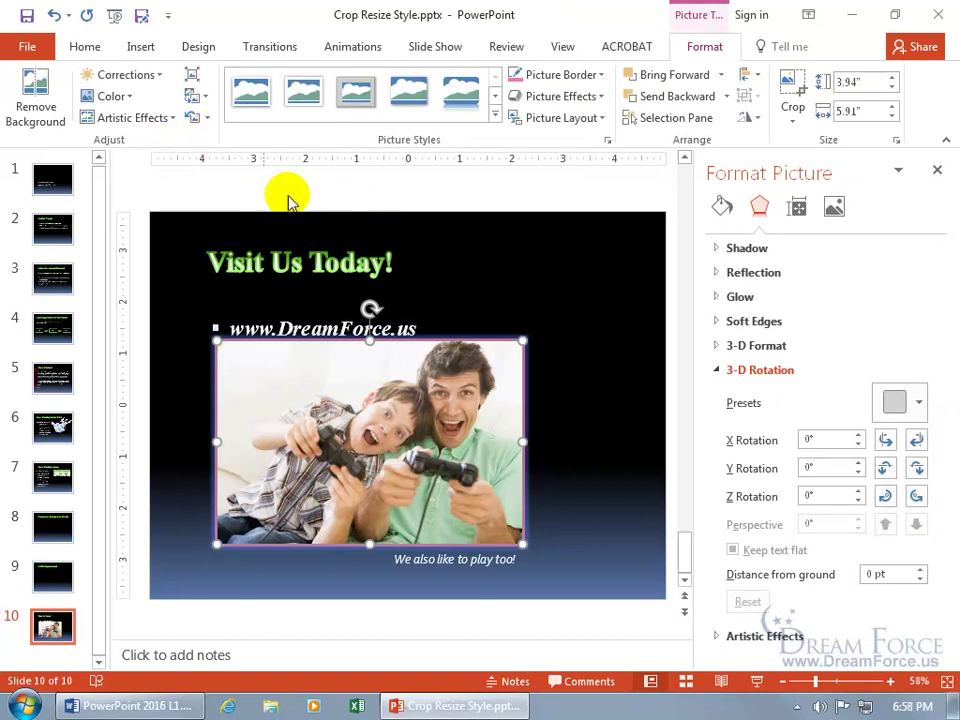
click(594, 426)
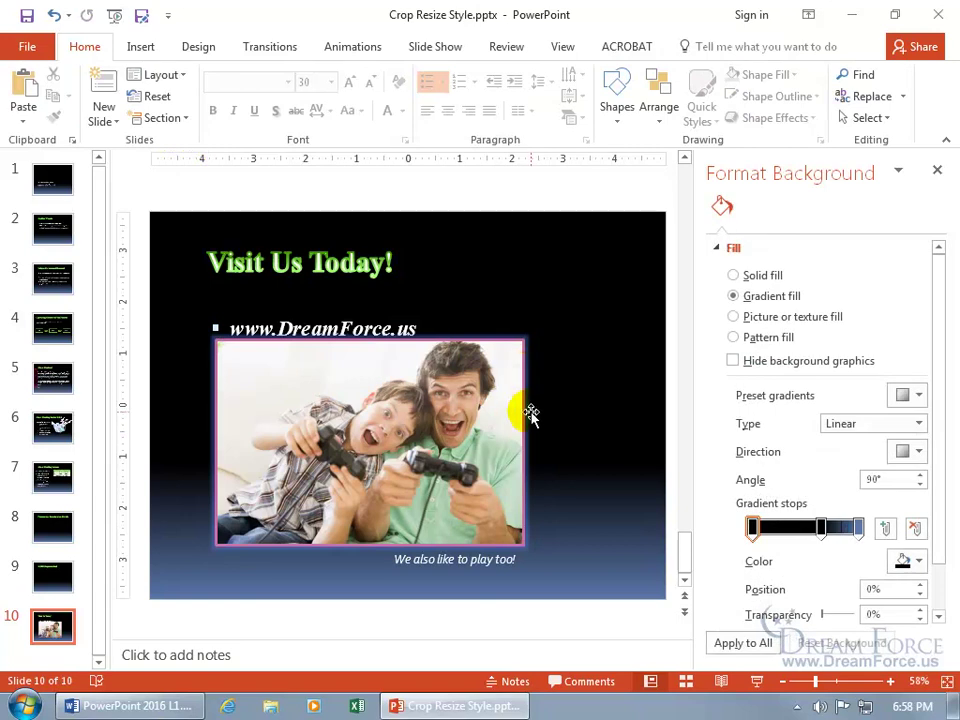
click(937, 171)
click(555, 379)
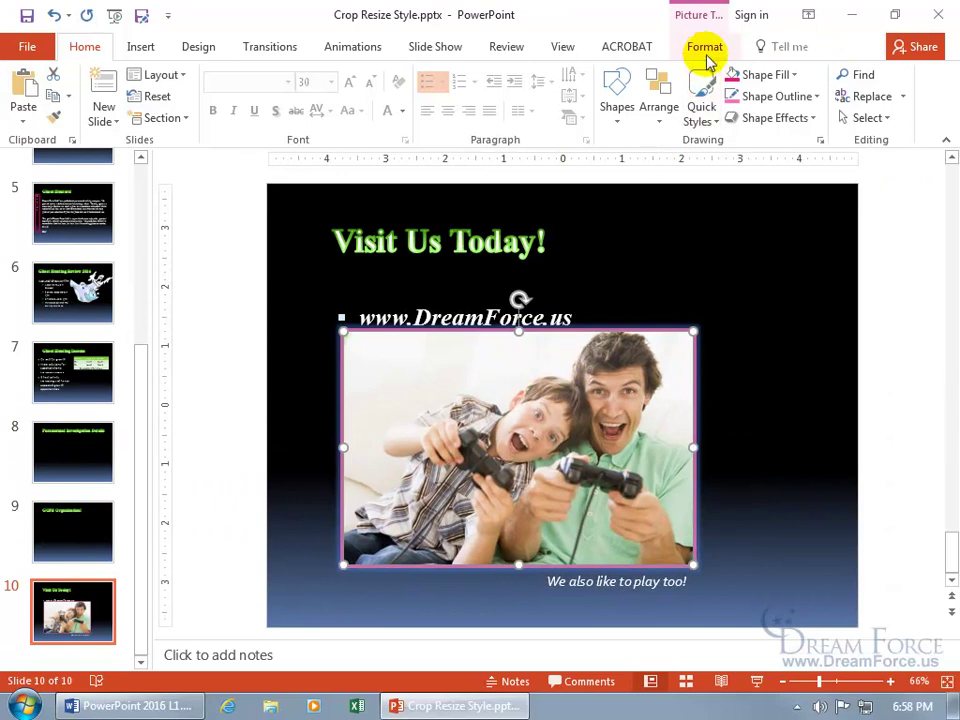
click(705, 47)
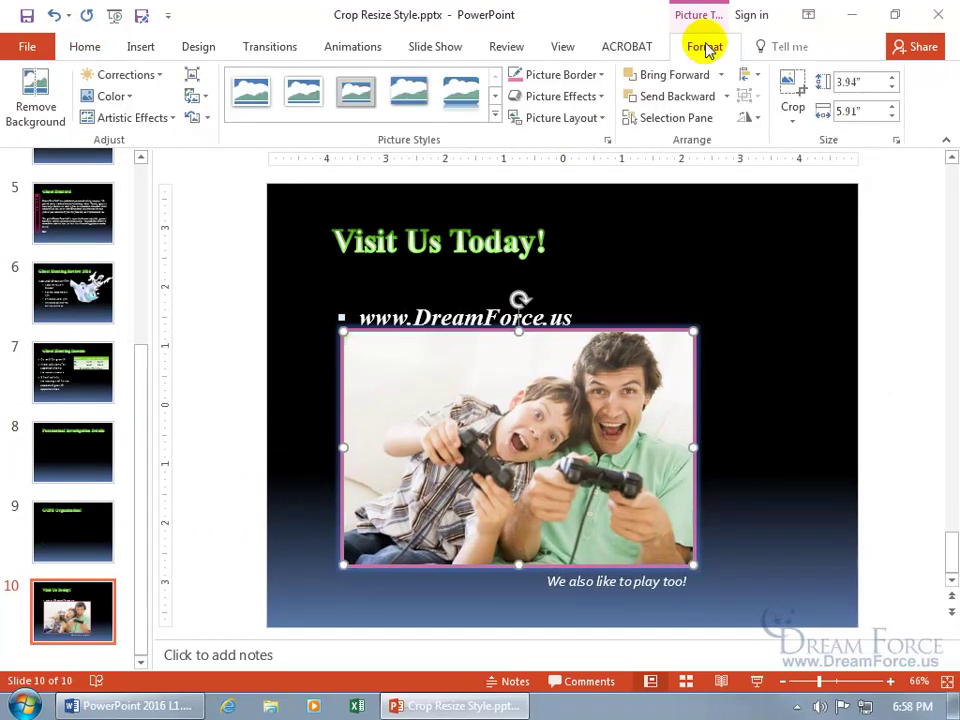
Apply the Hexagon Cluster picture layout to the gaming photo and type 'Whoa!' in its green hexagon
click(601, 118)
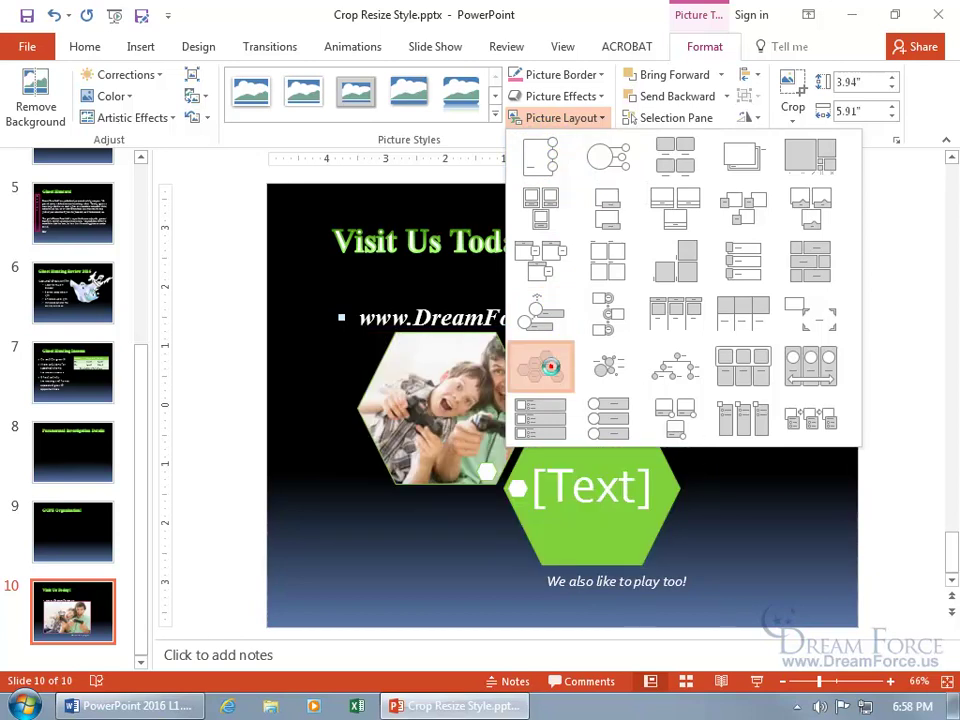
click(551, 370)
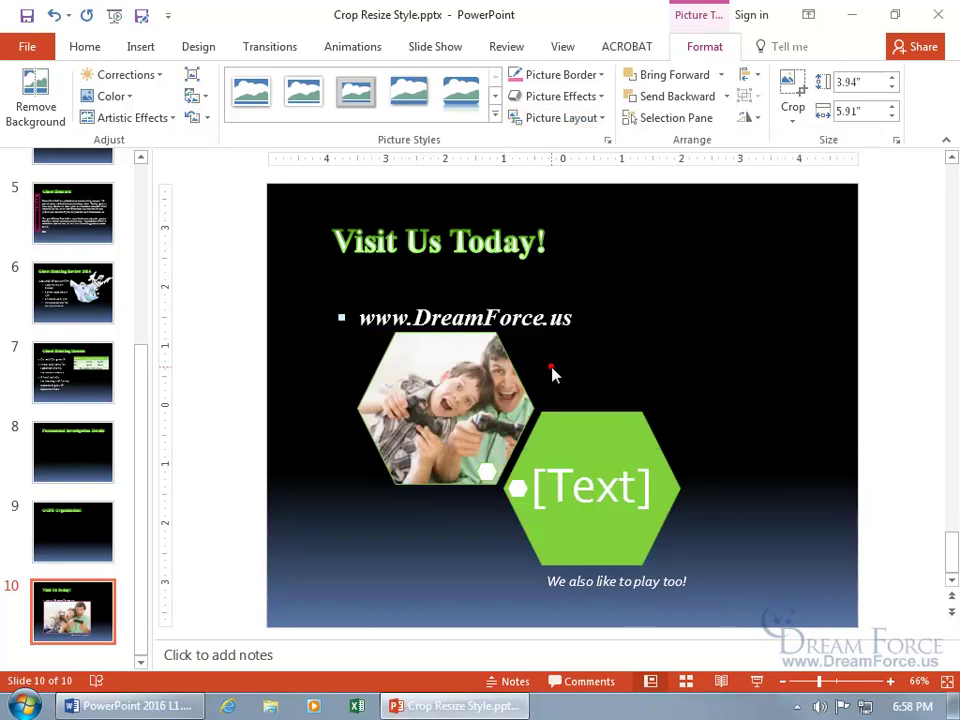
click(583, 494)
text(Whoa!)
click(724, 508)
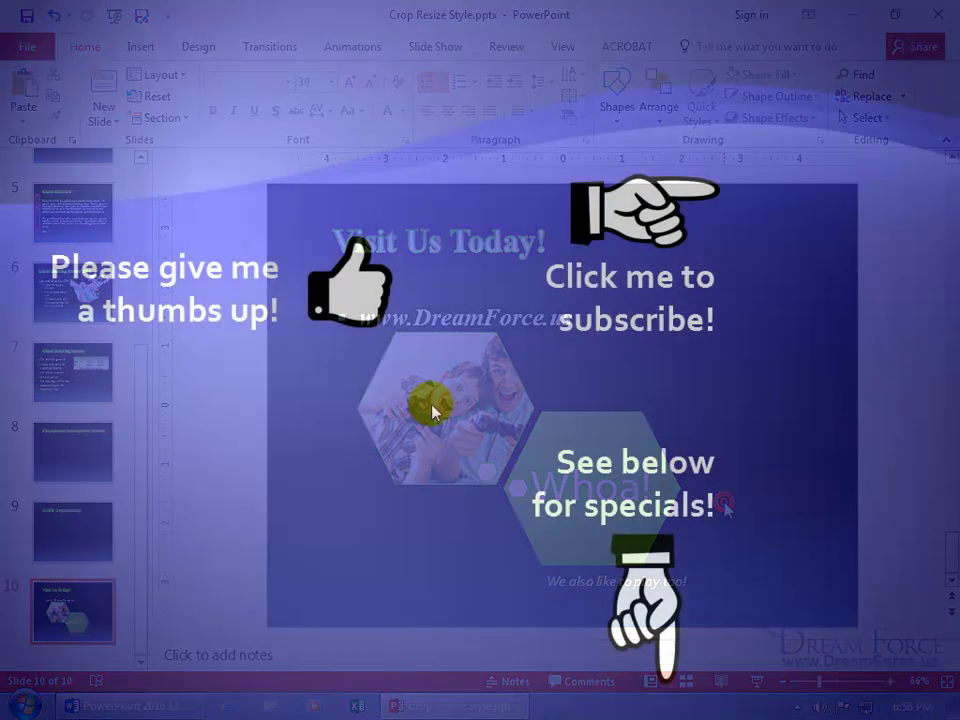